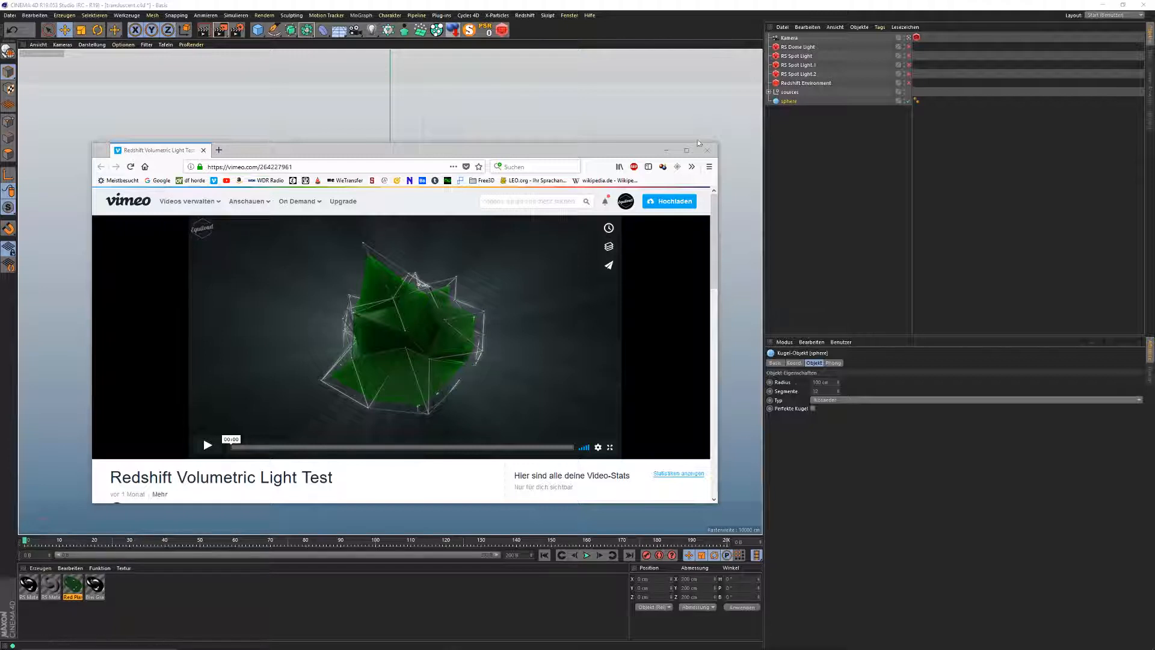
# Step: Minimize the Firefox window playing the Vimeo video to reveal the Cinema 4D scene
pyautogui.click(666, 151)
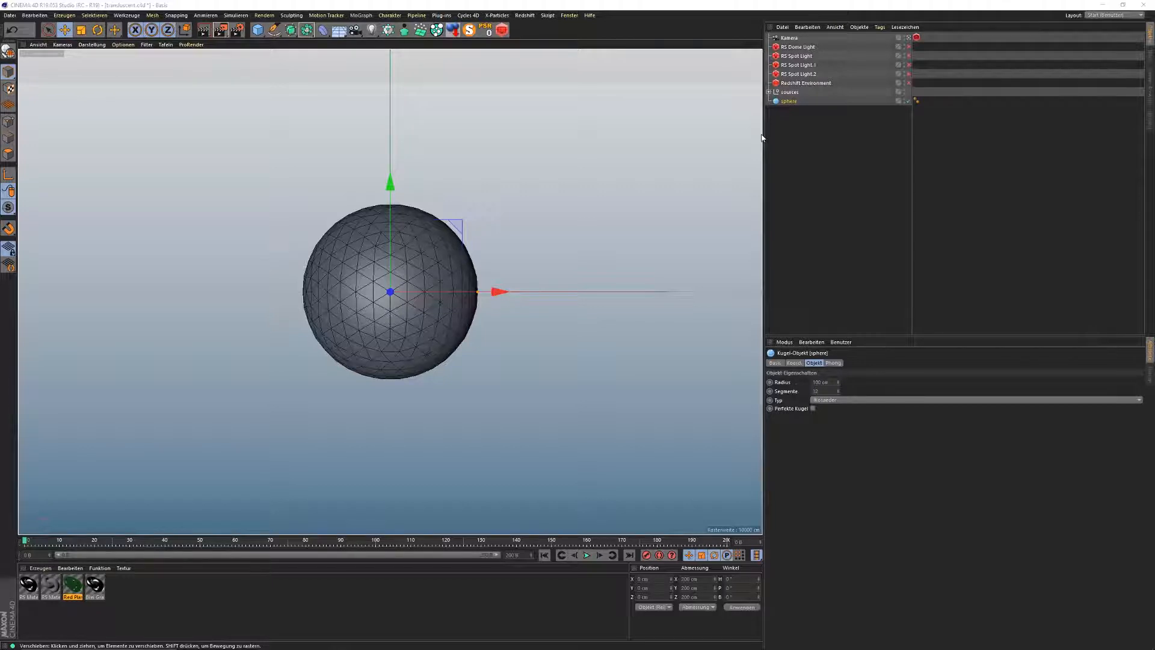
# Step: Group the sphere into a Null and place it under a new Polygonreduktion generator
pyautogui.click(782, 107)
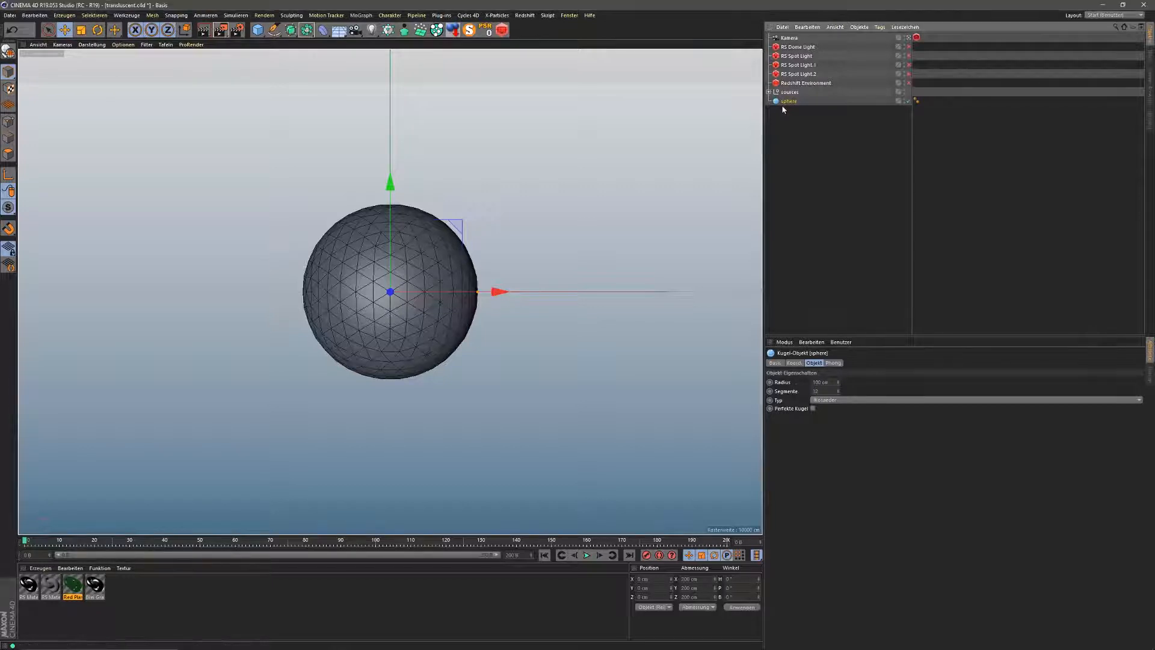
pyautogui.click(785, 102)
pyautogui.hotkey('alt', 'g')
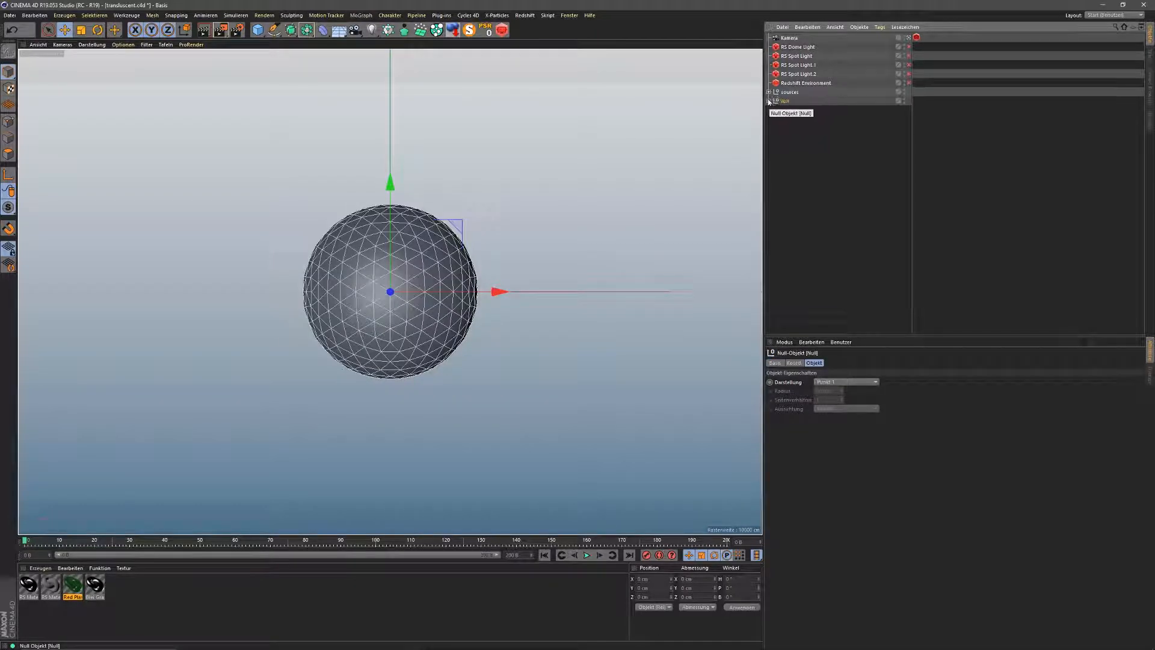
pyautogui.click(769, 101)
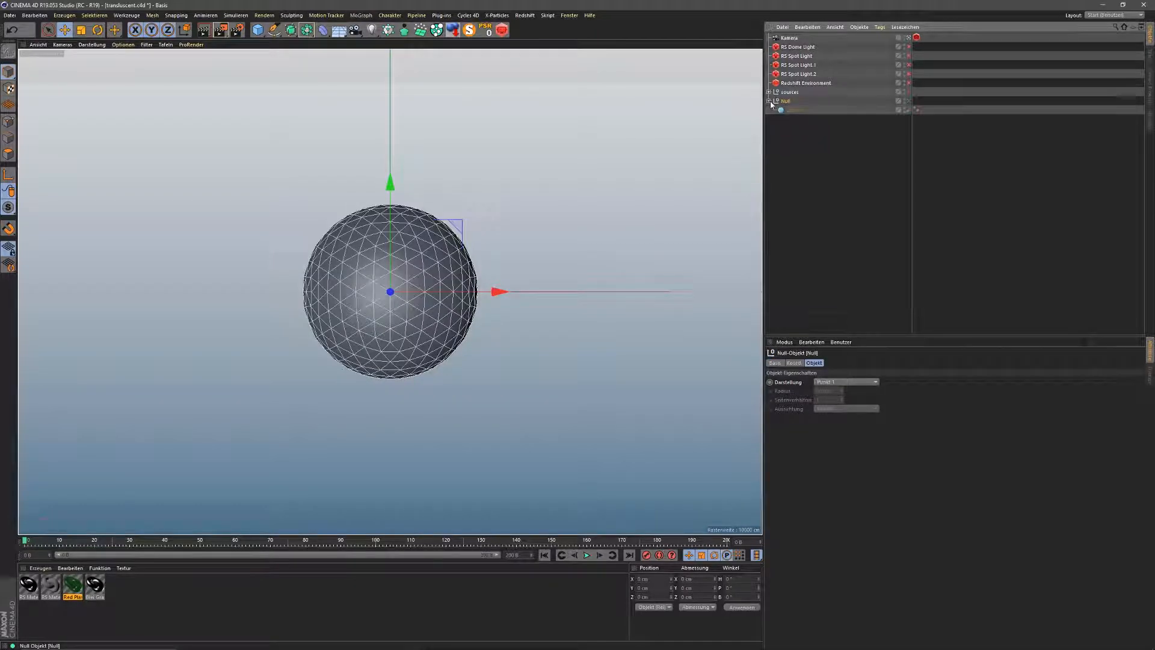
pyautogui.click(306, 31)
pyautogui.click(408, 94)
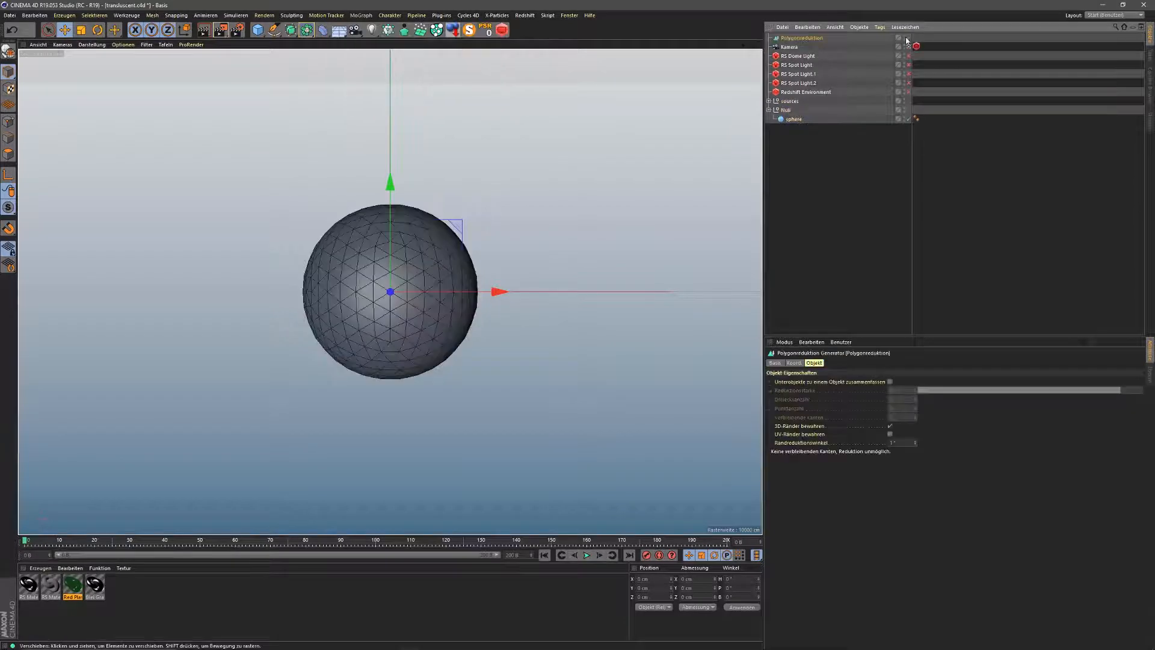
pyautogui.moveTo(792, 118); pyautogui.dragTo(796, 111)
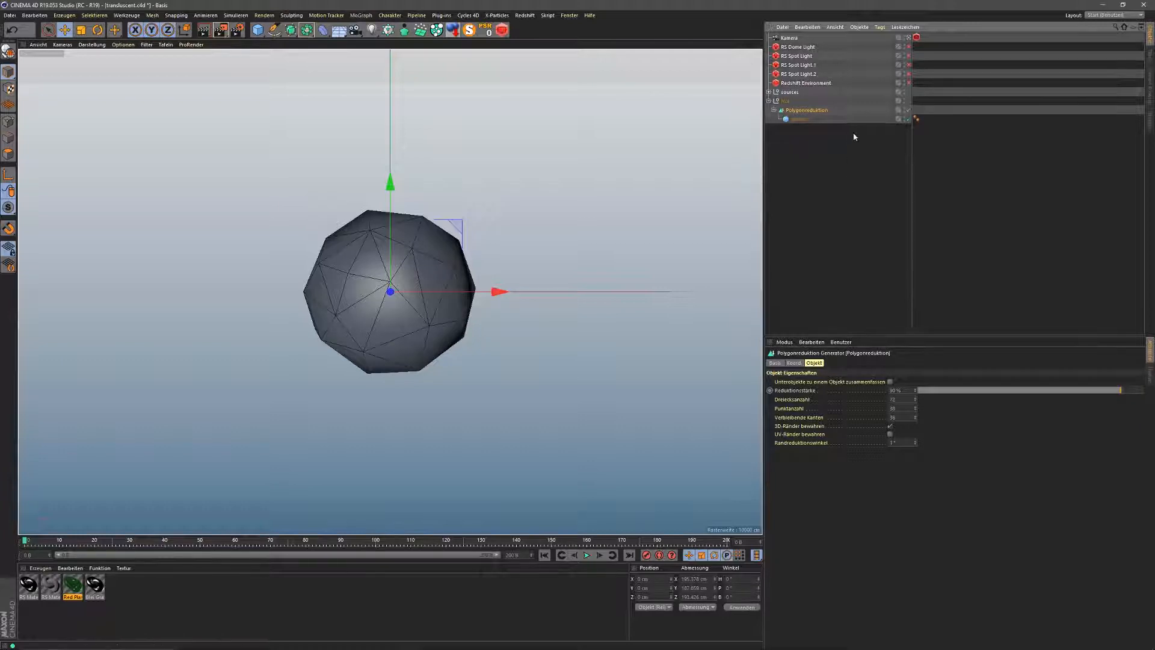
# Step: Set the sphere's Phong smoothing angle to 20° for flat facets
pyautogui.click(916, 119)
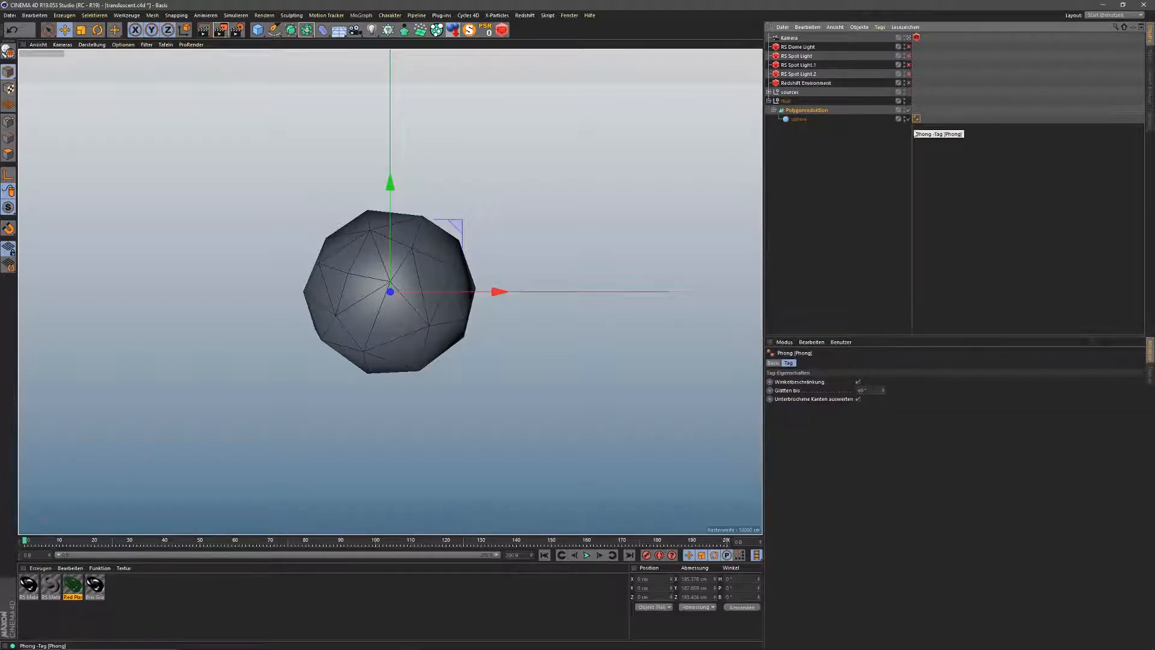
pyautogui.moveTo(868, 390); pyautogui.dragTo(841, 425)
pyautogui.write('20')
pyautogui.press('Return')
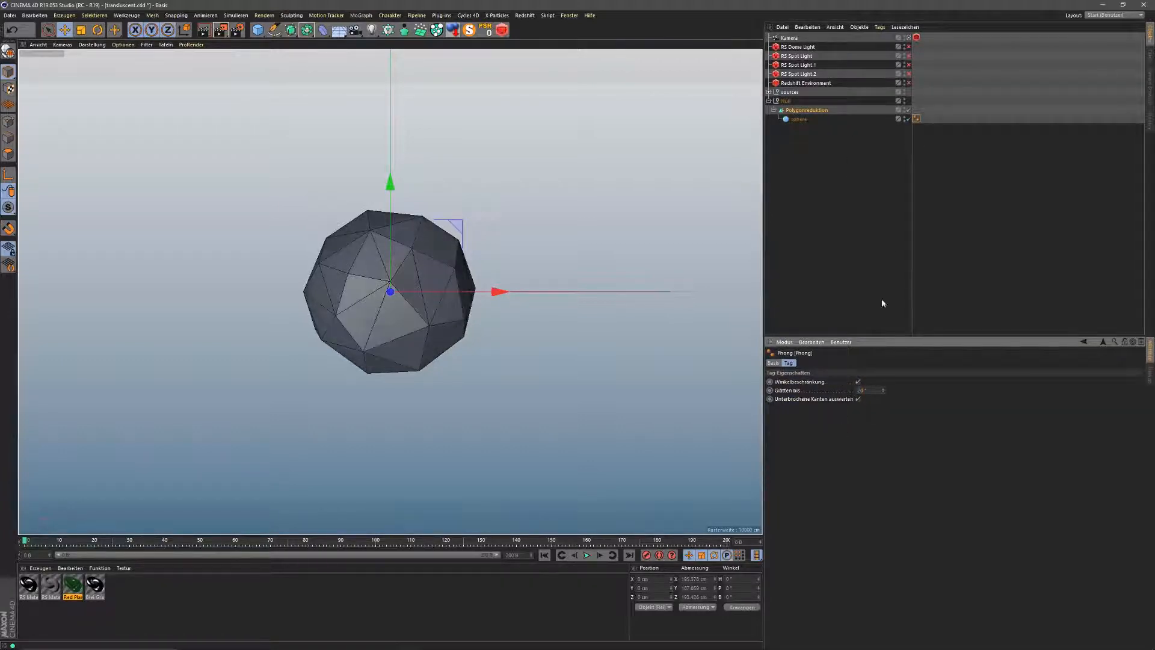
pyautogui.click(323, 29)
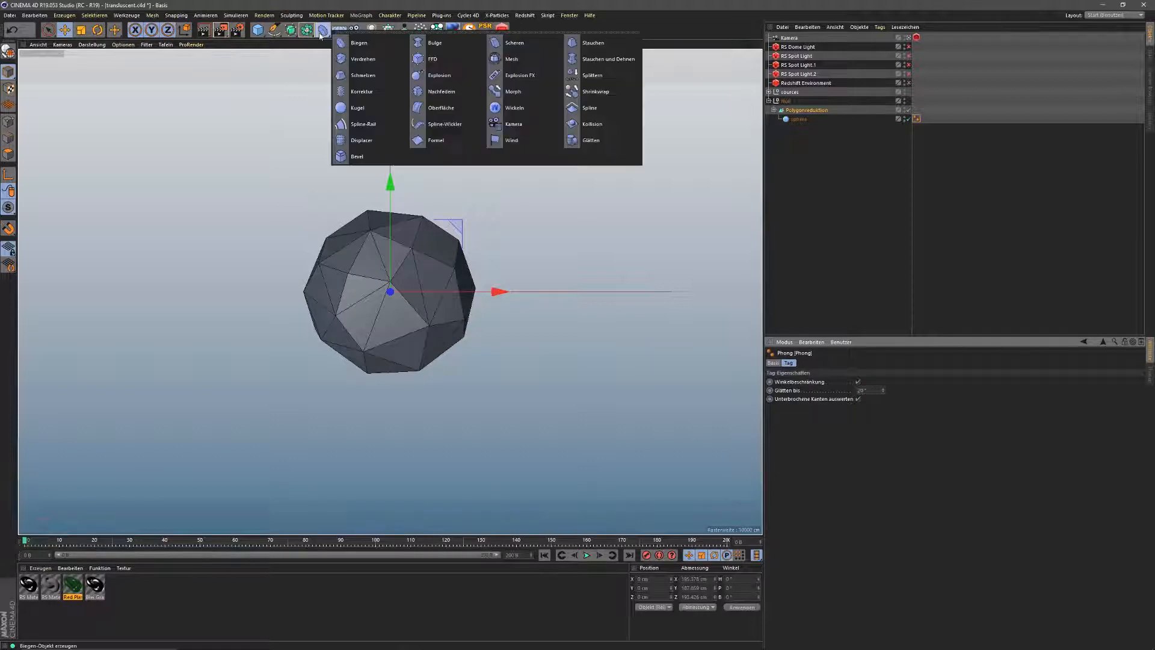
# Step: Add a Displacer inside the Null above Polygonreduktion and drive it with a Noise shader
pyautogui.click(367, 140)
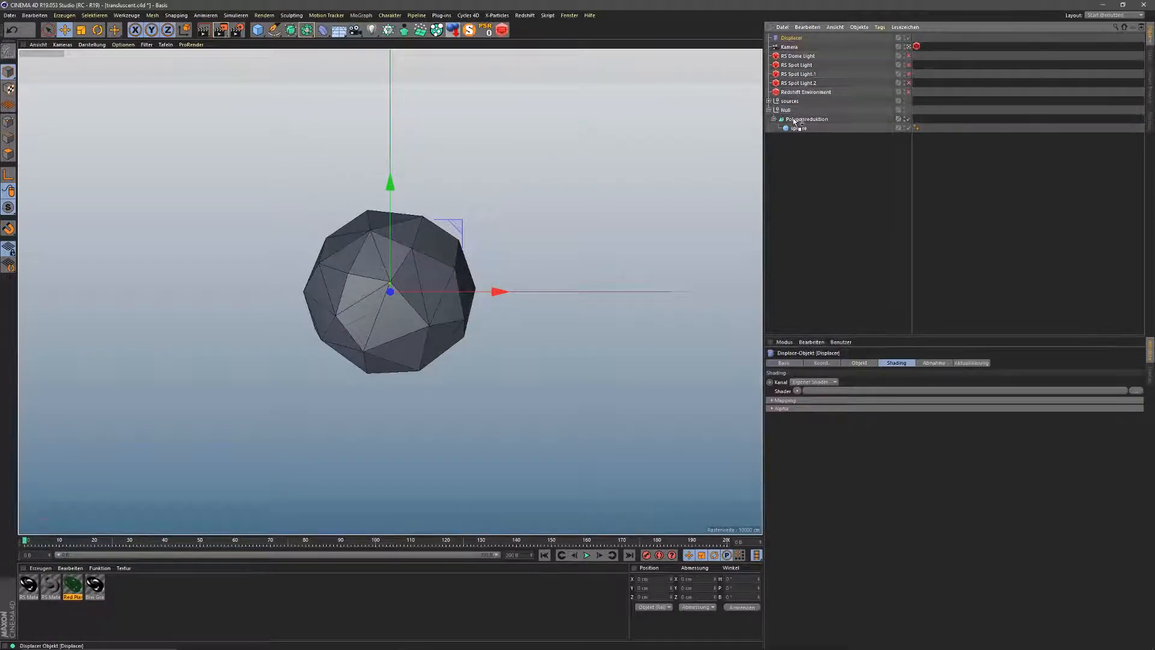
pyautogui.moveTo(793, 119); pyautogui.dragTo(793, 114)
pyautogui.click(774, 119)
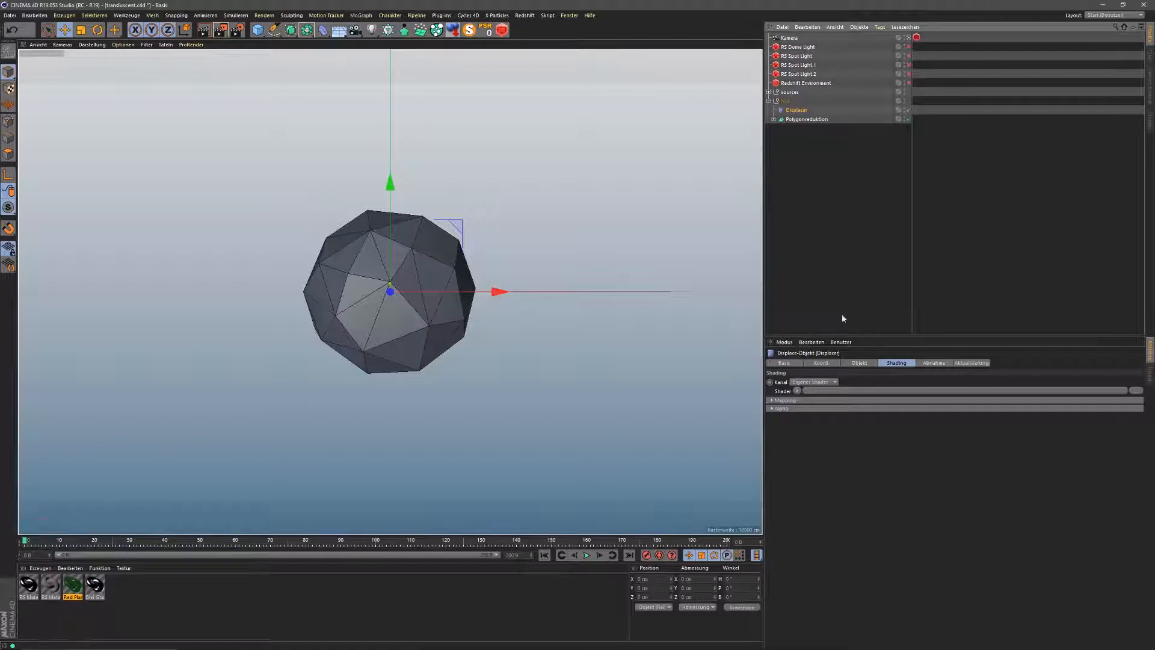
pyautogui.click(797, 390)
pyautogui.click(804, 499)
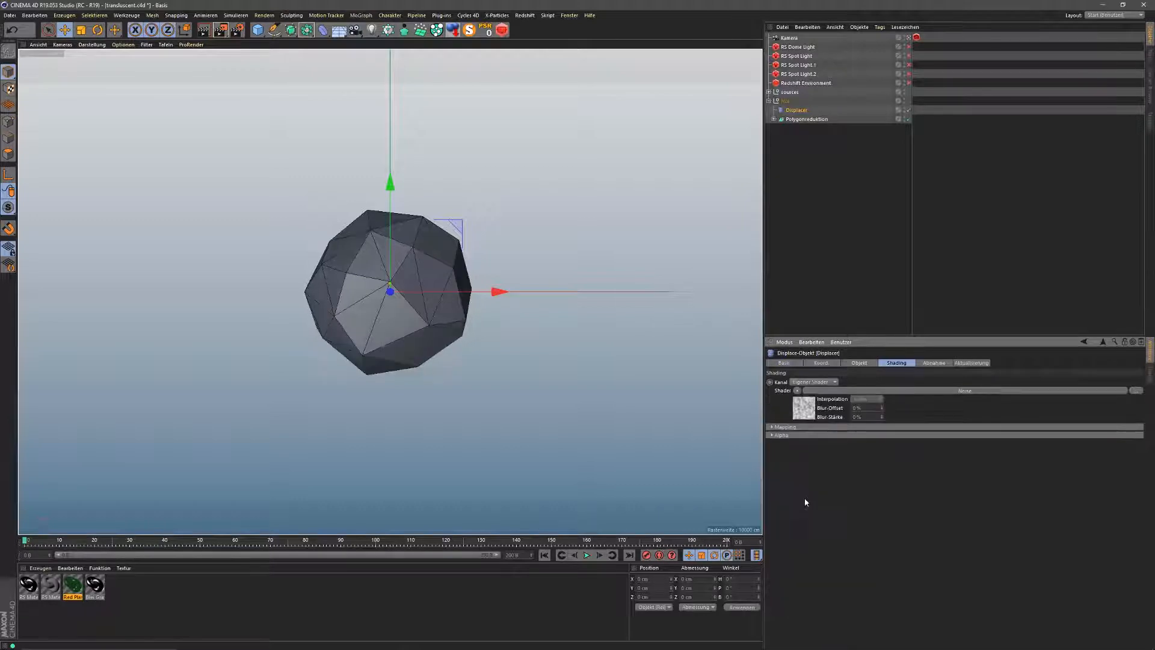
pyautogui.click(882, 392)
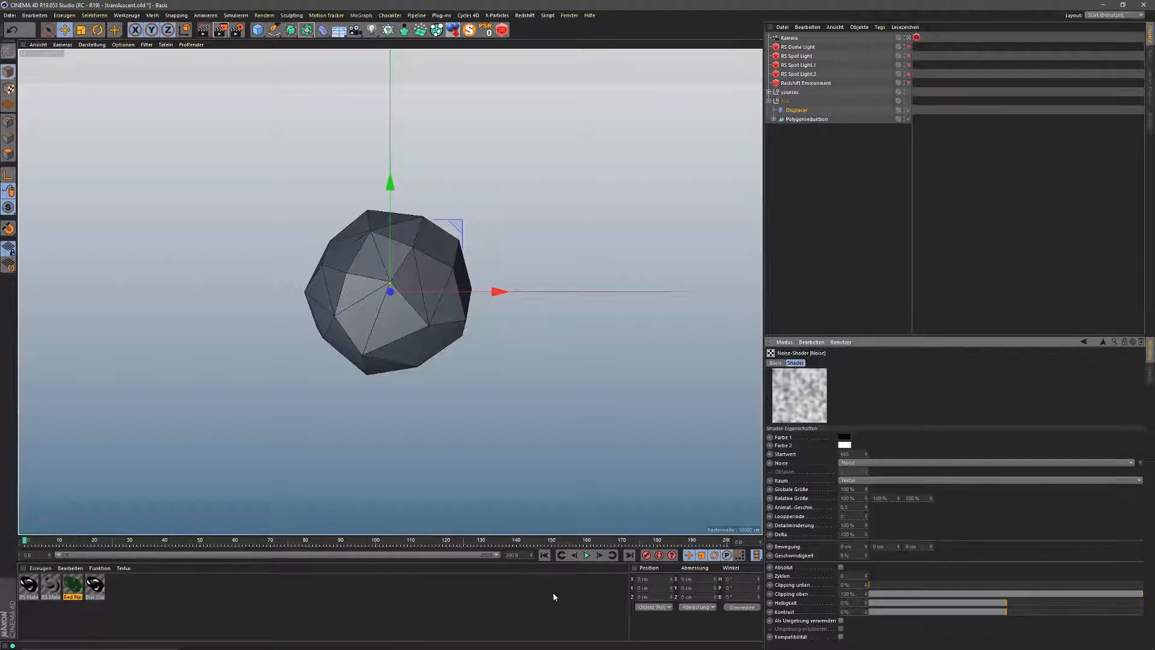
pyautogui.click(587, 555)
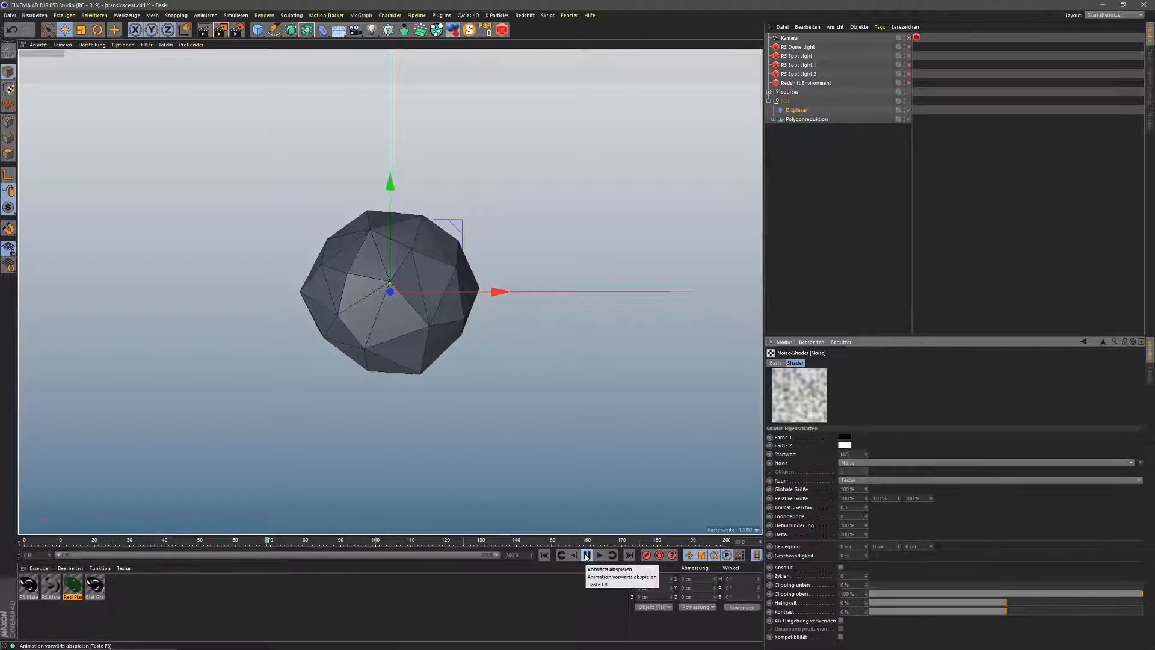
pyautogui.click(587, 555)
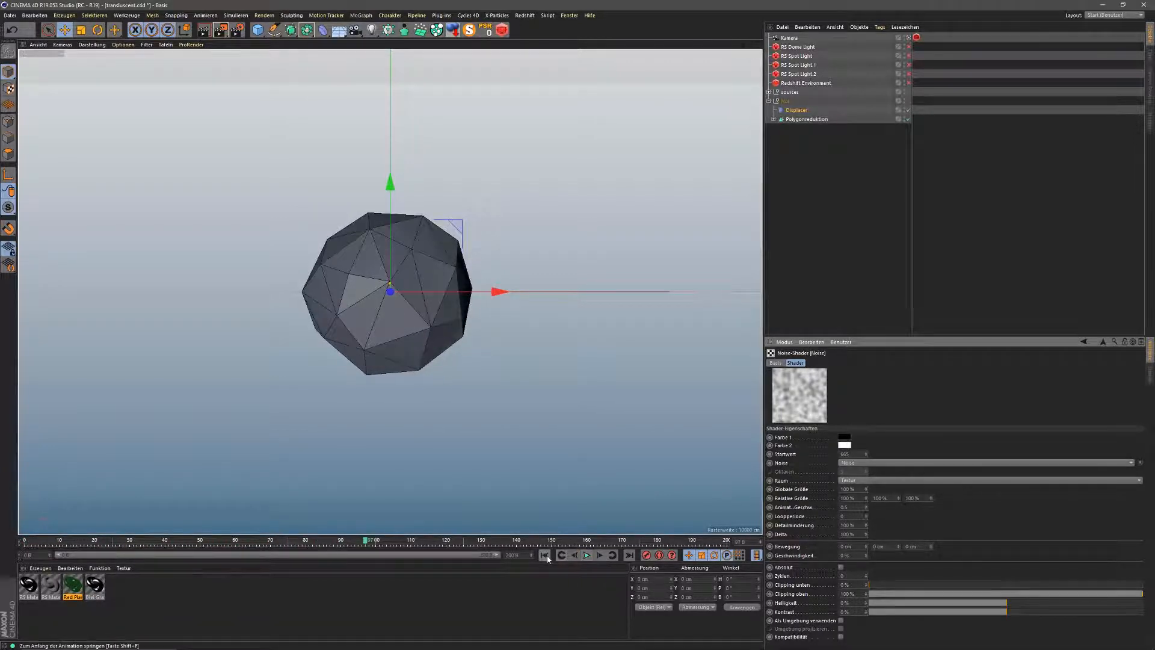
# Step: Set the Displacer's height to 150 cm
pyautogui.click(1104, 344)
pyautogui.click(858, 362)
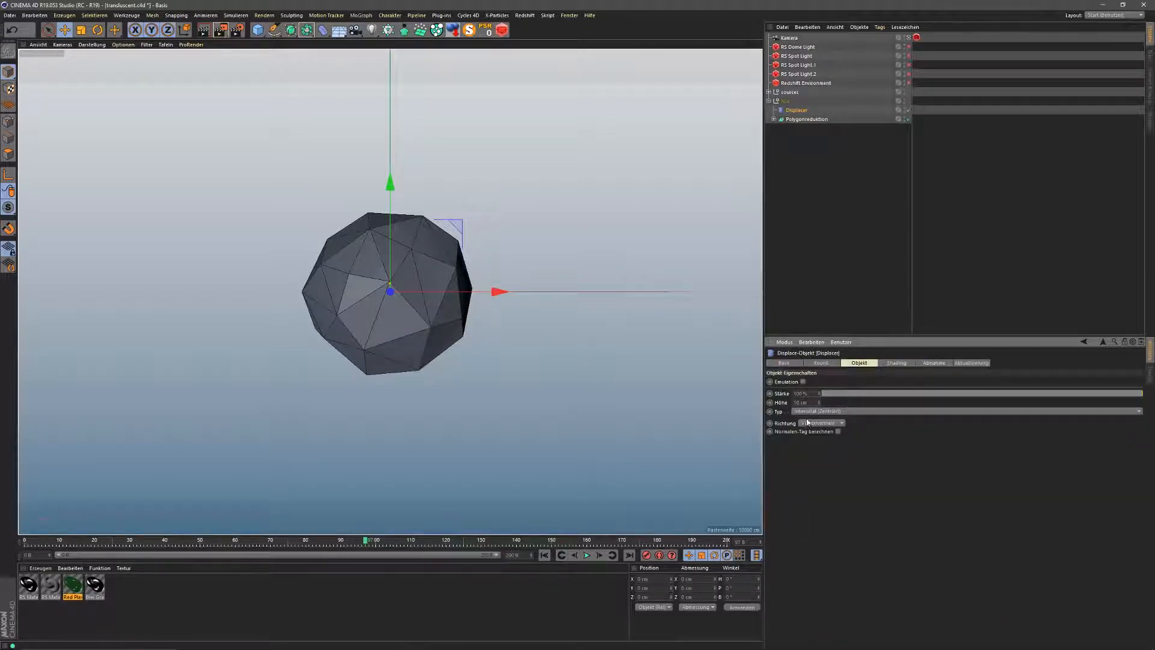
pyautogui.moveTo(808, 403); pyautogui.dragTo(770, 420)
pyautogui.write('200')
pyautogui.press('Return')
pyautogui.write('150')
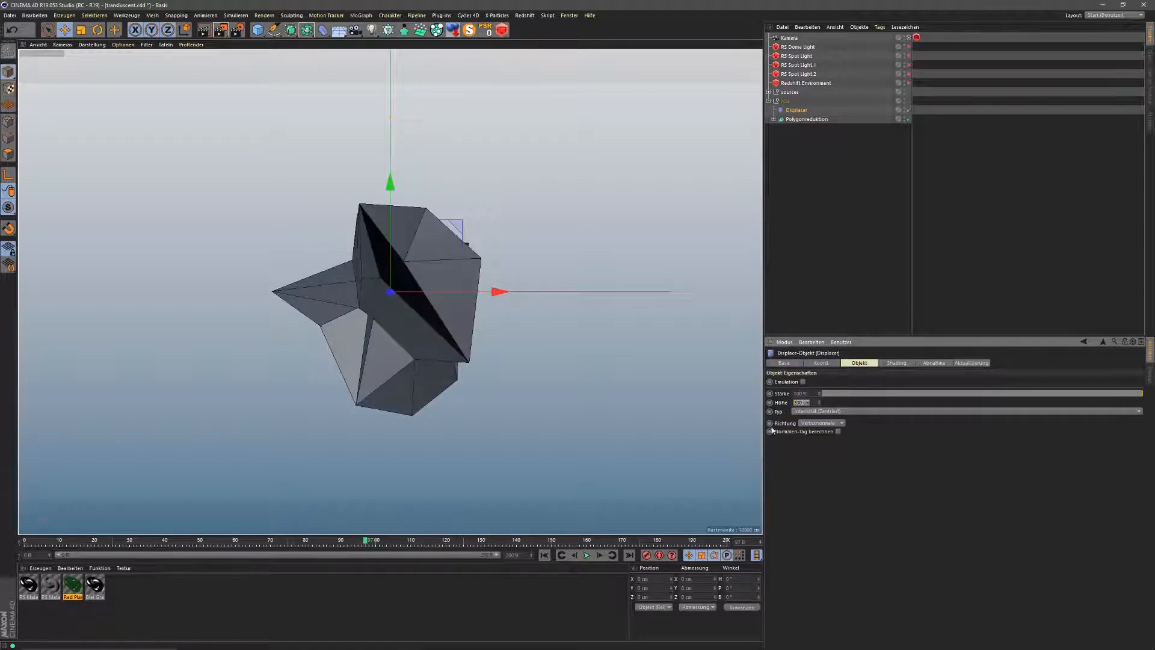
pyautogui.press('Return')
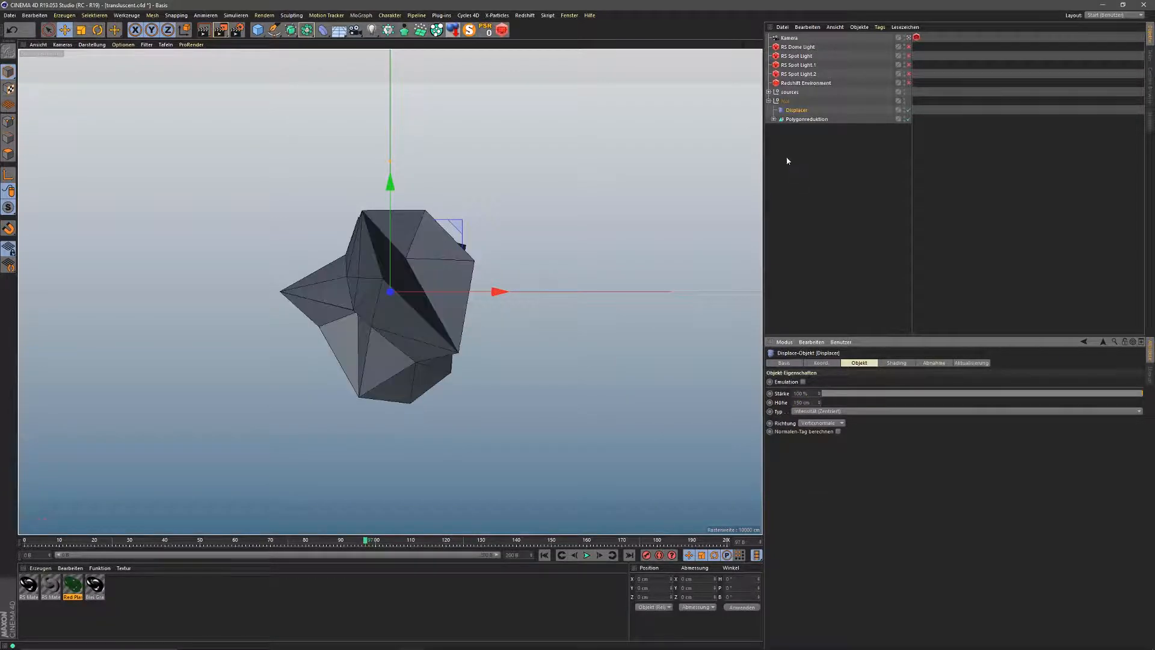
# Step: Increase the sphere's radius, preview the animation, rewind to frame 0, and select the Null
pyautogui.click(773, 119)
pyautogui.click(795, 128)
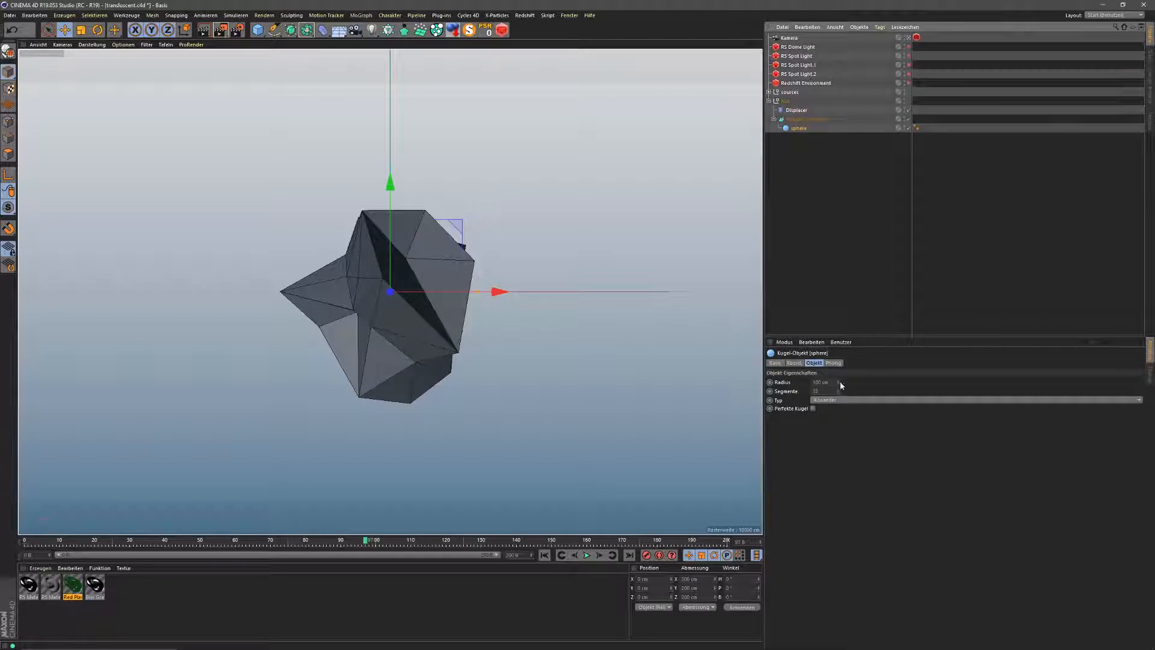
pyautogui.moveTo(840, 381); pyautogui.dragTo(840, 392)
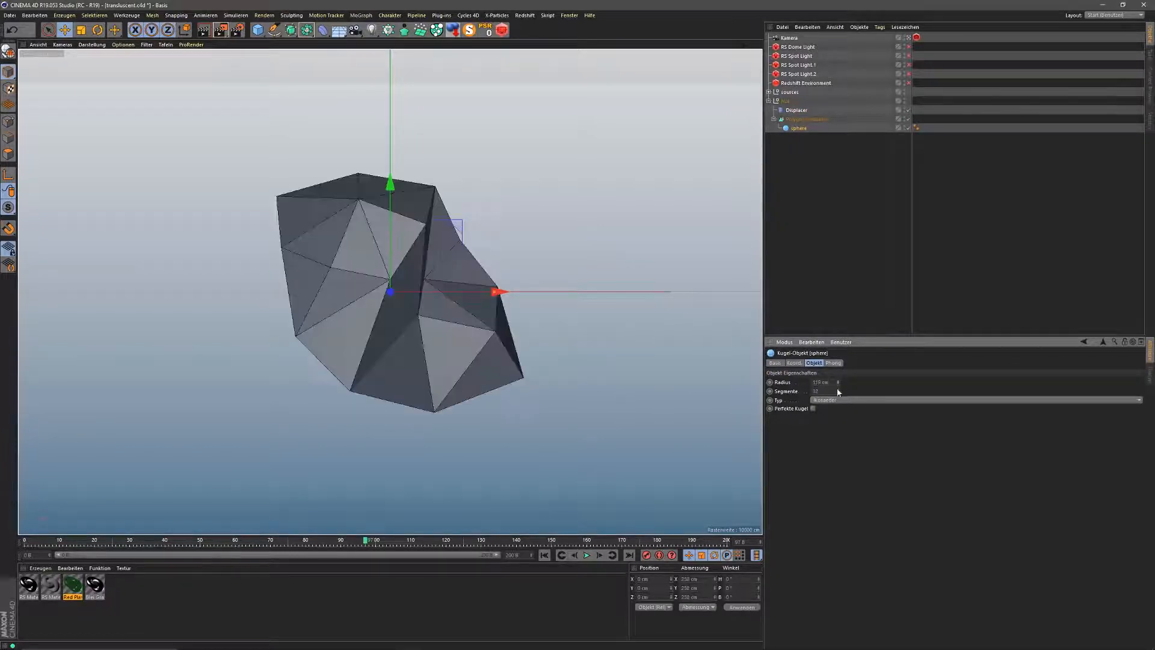
pyautogui.click(586, 555)
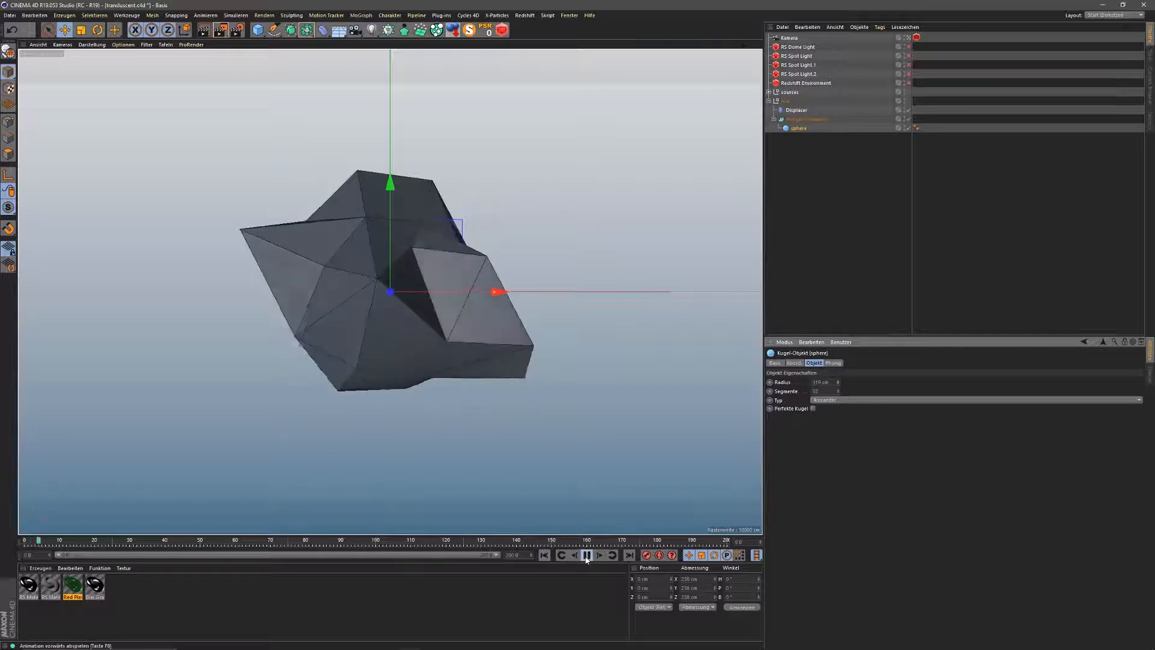
pyautogui.click(587, 555)
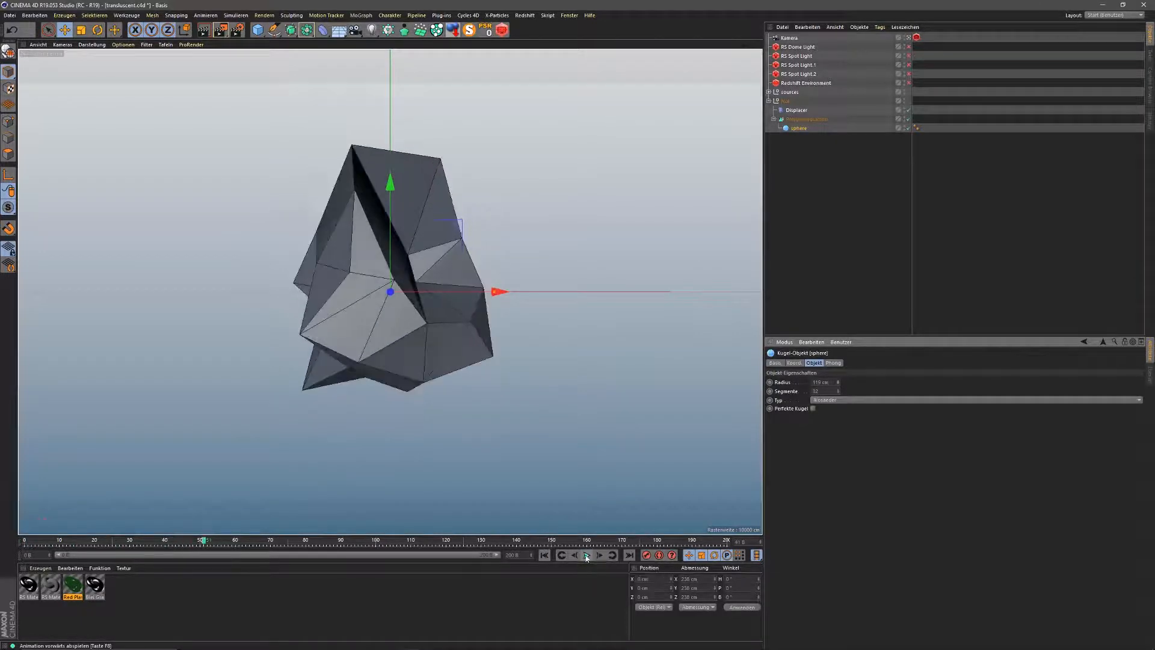
pyautogui.click(544, 555)
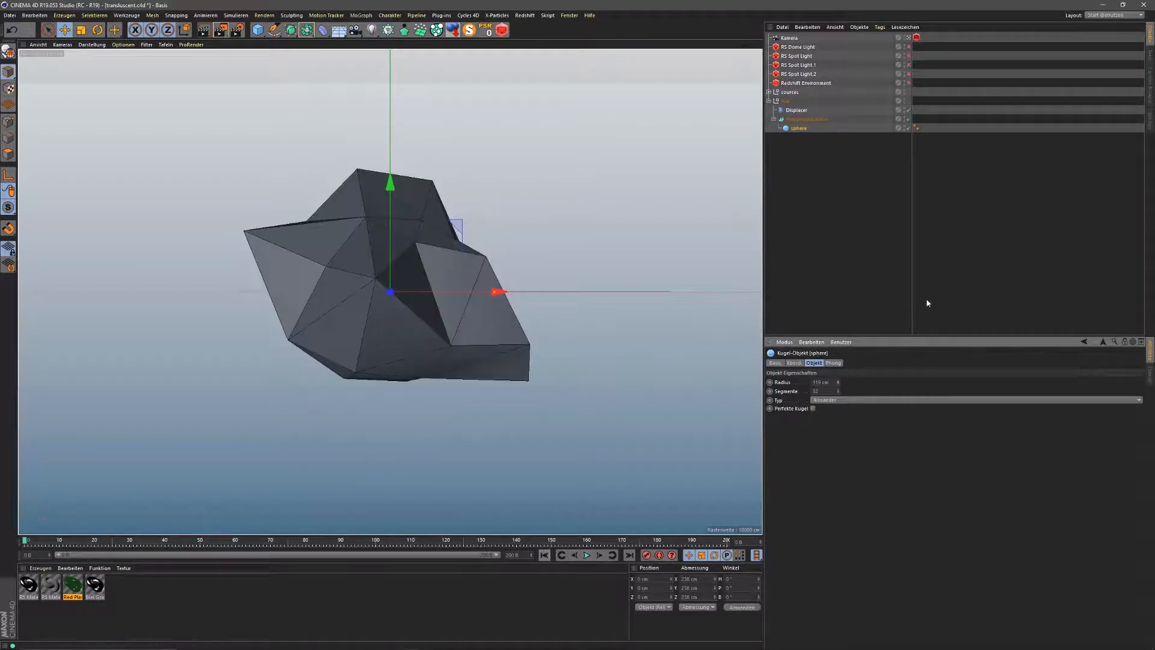
pyautogui.click(769, 100)
pyautogui.click(786, 101)
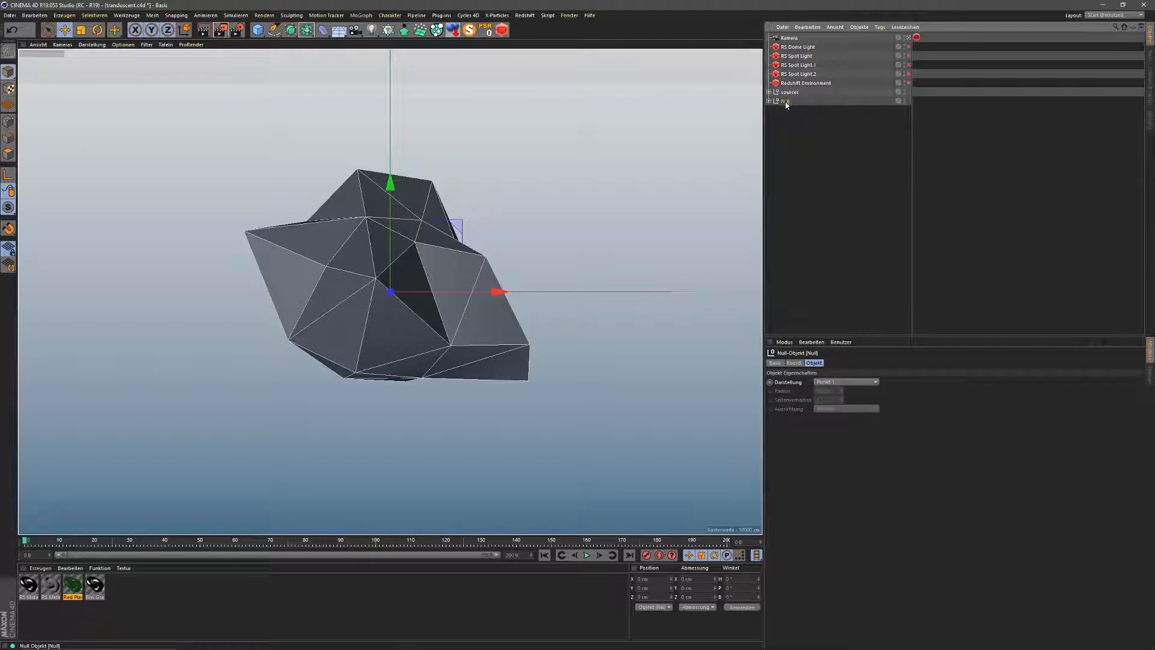
# Step: Duplicate the Null as Null.1 and make it a child of a new Atom Array
pyautogui.keyDown('ctrl'); pyautogui.moveTo(785, 102); pyautogui.dragTo(790, 121); pyautogui.keyUp('ctrl')
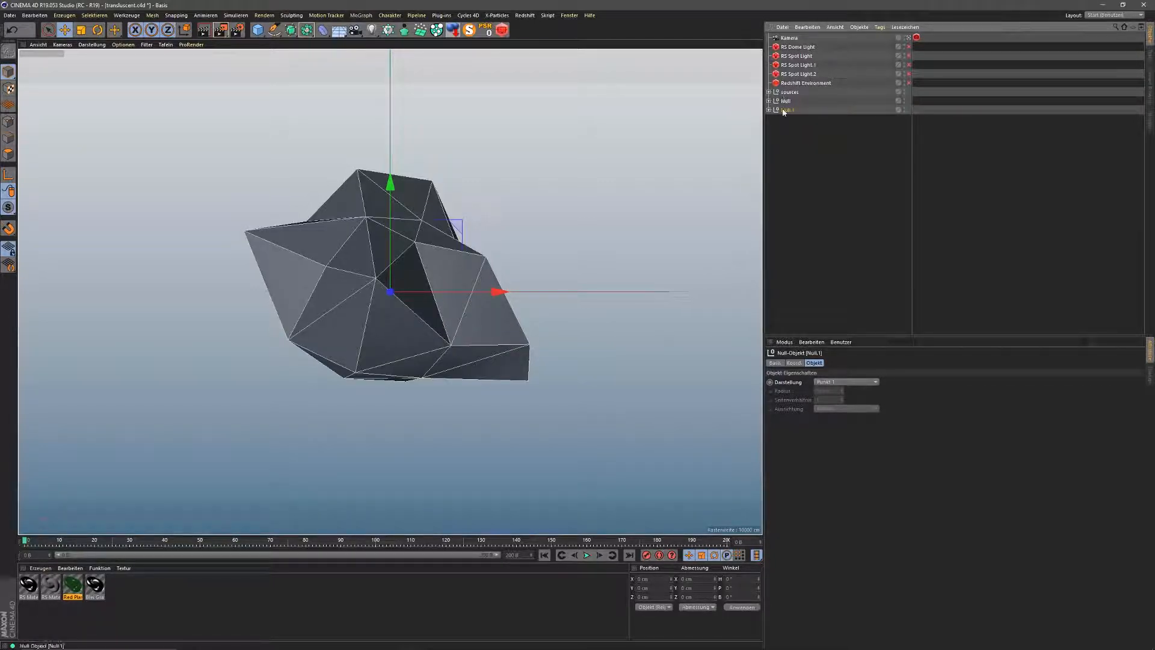
pyautogui.click(795, 363)
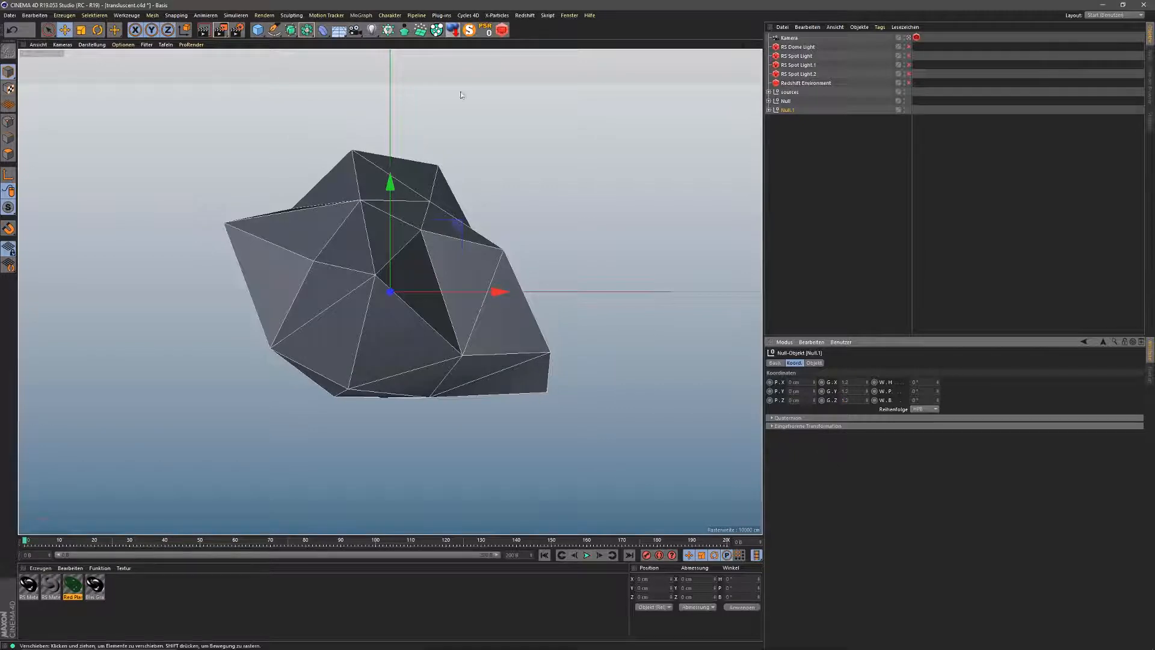
pyautogui.click(307, 31)
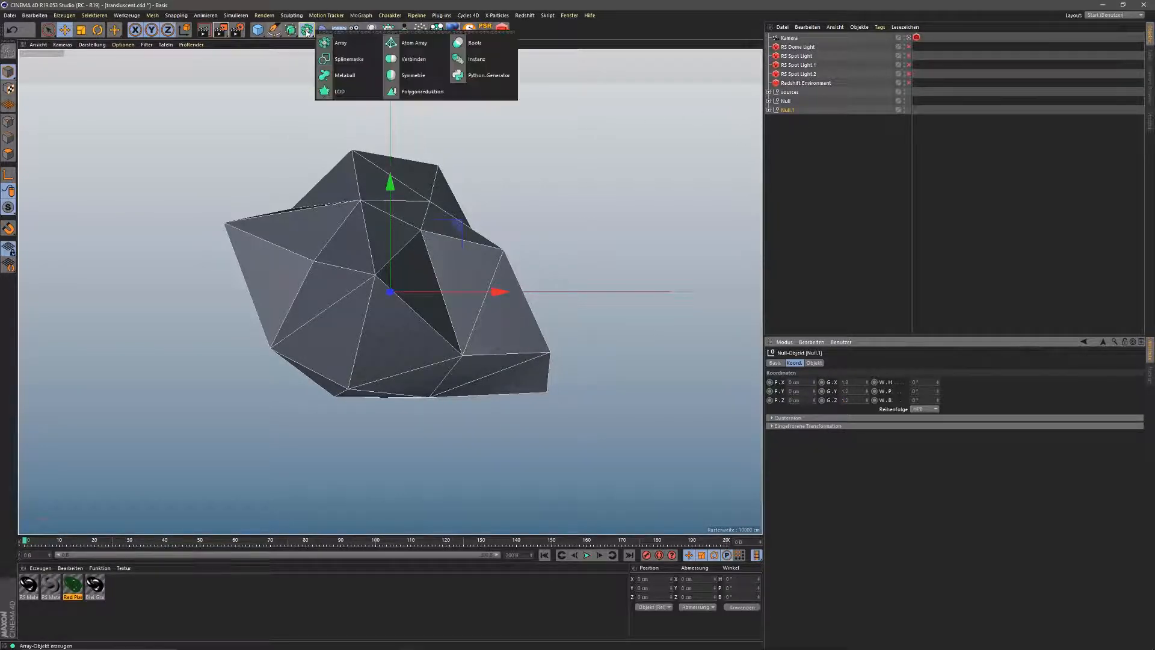
pyautogui.click(413, 42)
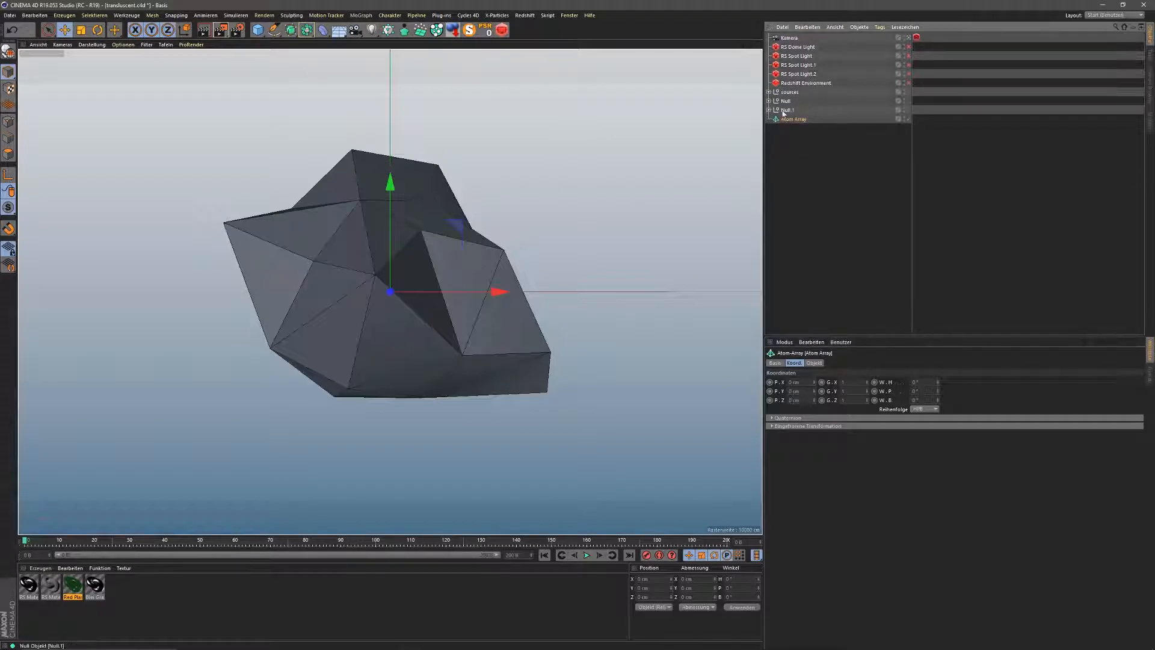
pyautogui.moveTo(786, 111); pyautogui.dragTo(788, 118)
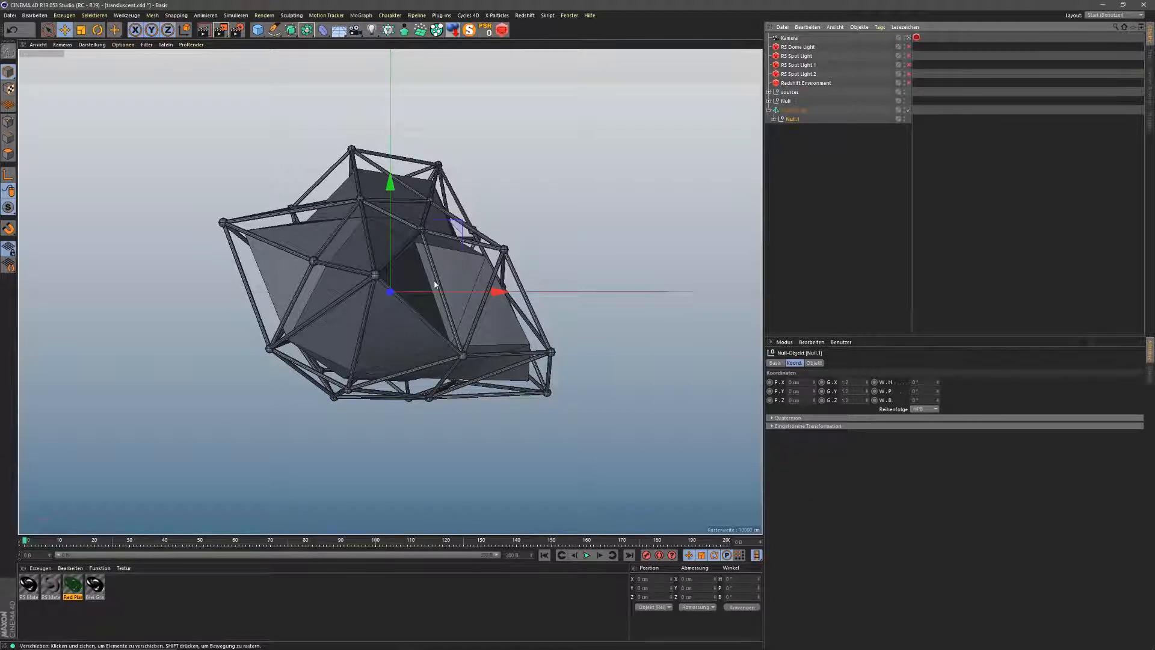
# Step: Set the Atom Array's cylinder radius to 1 cm
pyautogui.click(769, 110)
pyautogui.click(786, 111)
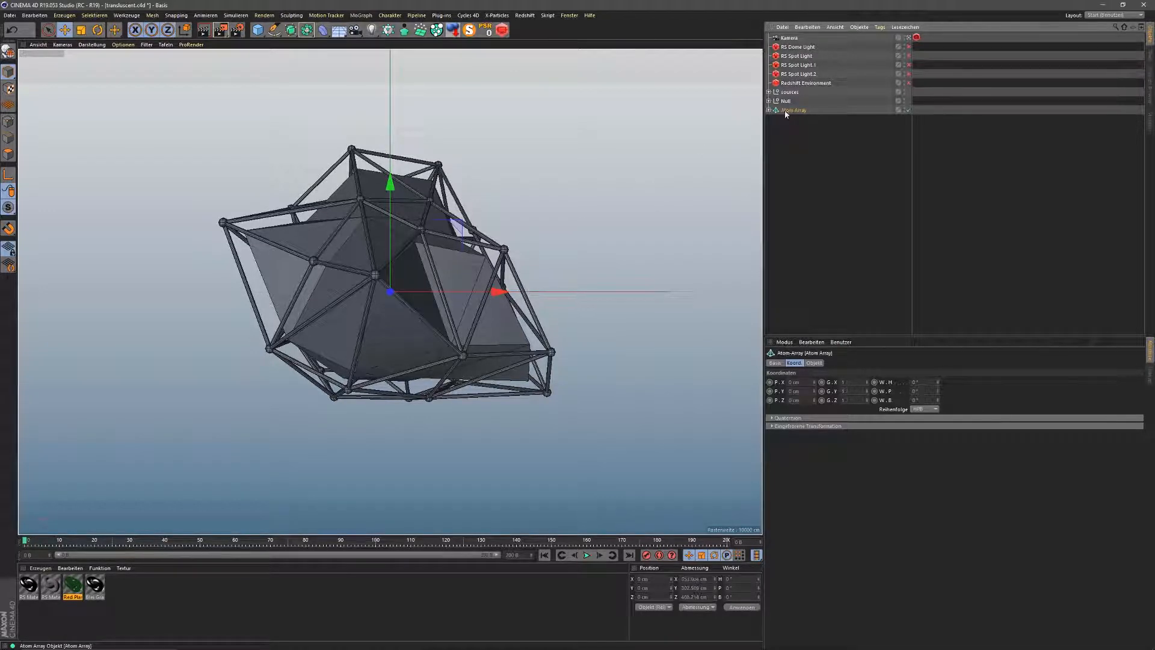
pyautogui.click(814, 363)
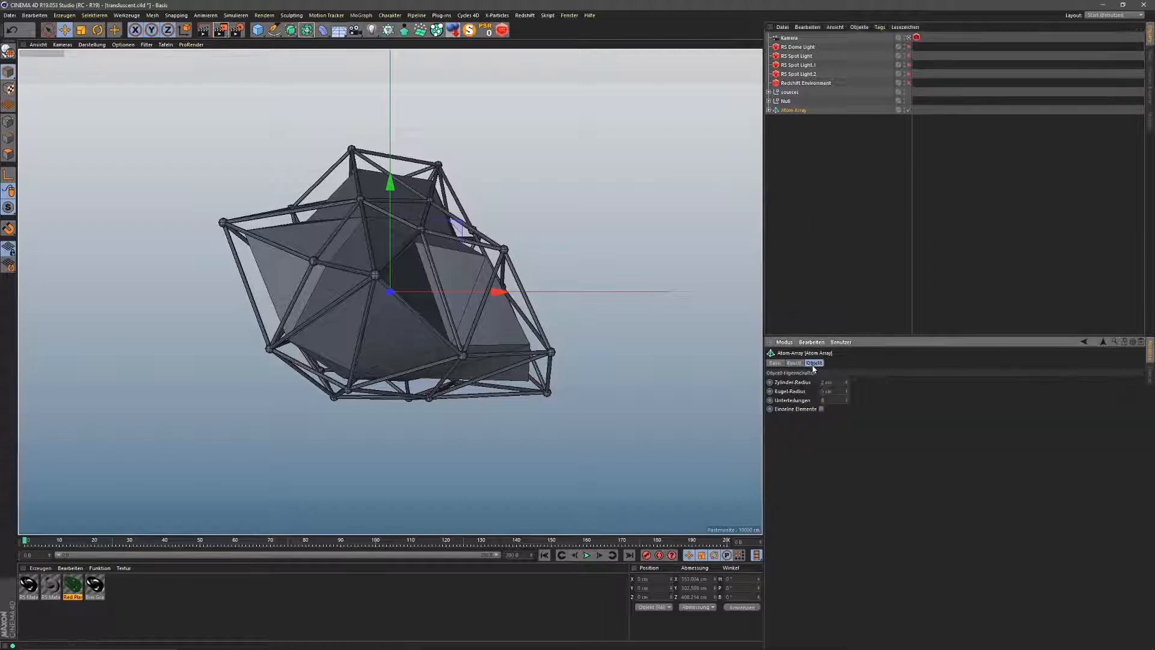
pyautogui.doubleClick(828, 383)
pyautogui.write('1')
pyautogui.press('Return')
# Step: Set the Atom Array's sphere radius to 4 cm and subdivisions to 16
pyautogui.doubleClick(827, 392)
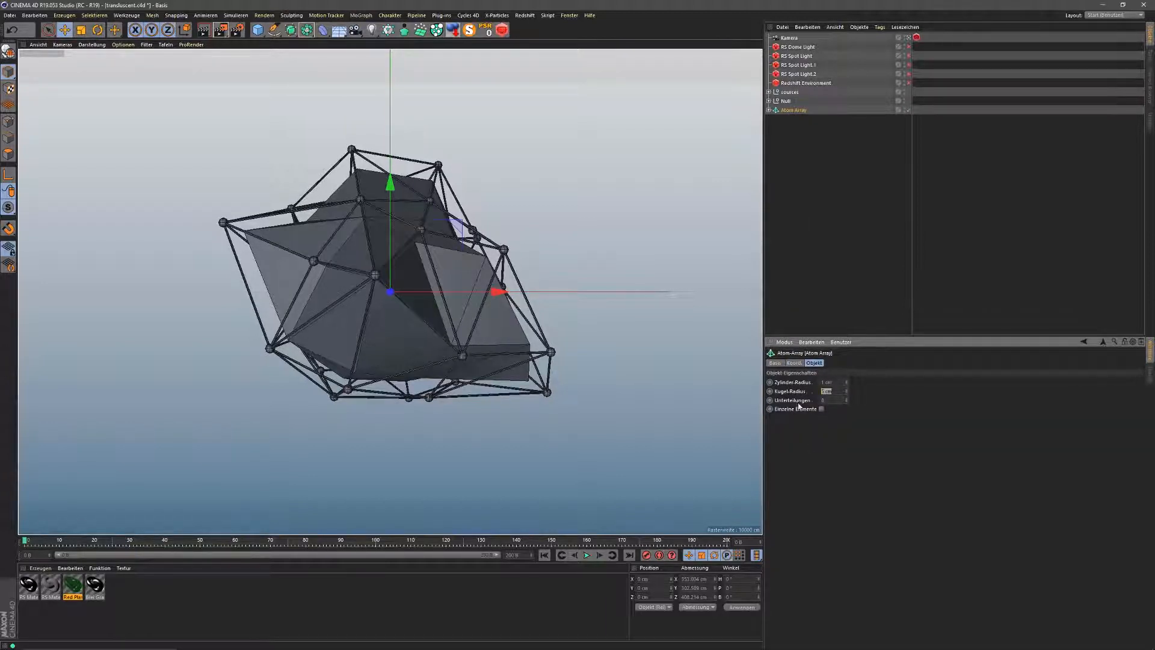
pyautogui.write('3')
pyautogui.press('Return')
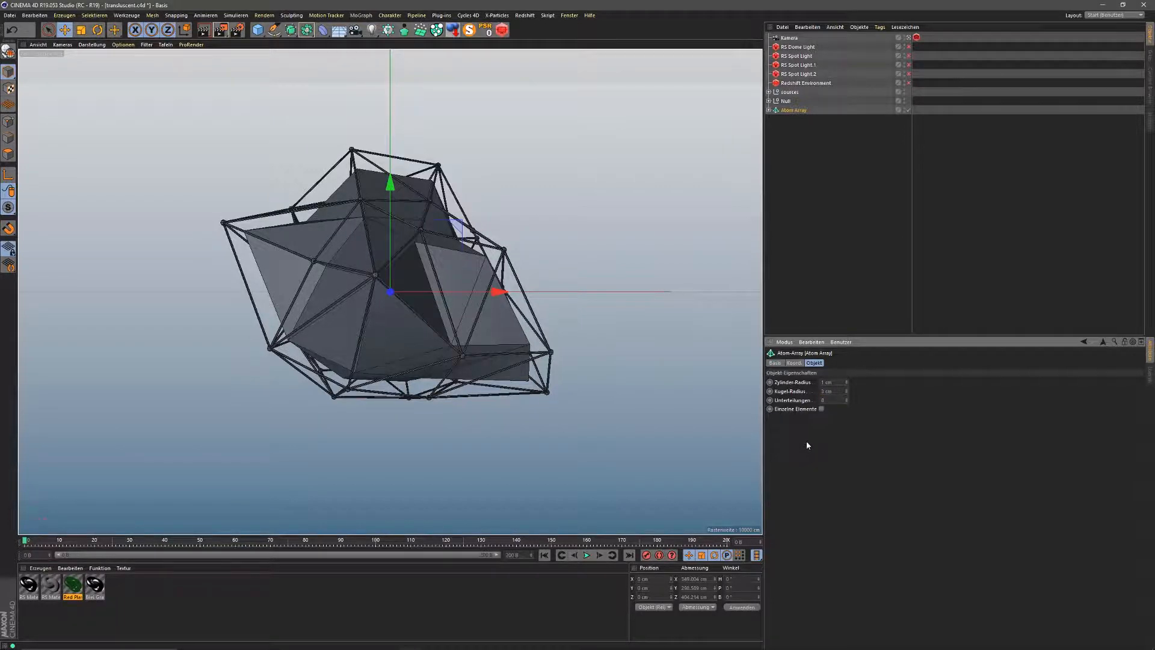
pyautogui.doubleClick(827, 391)
pyautogui.write('4')
pyautogui.press('Return')
pyautogui.write('16')
pyautogui.press('Return')
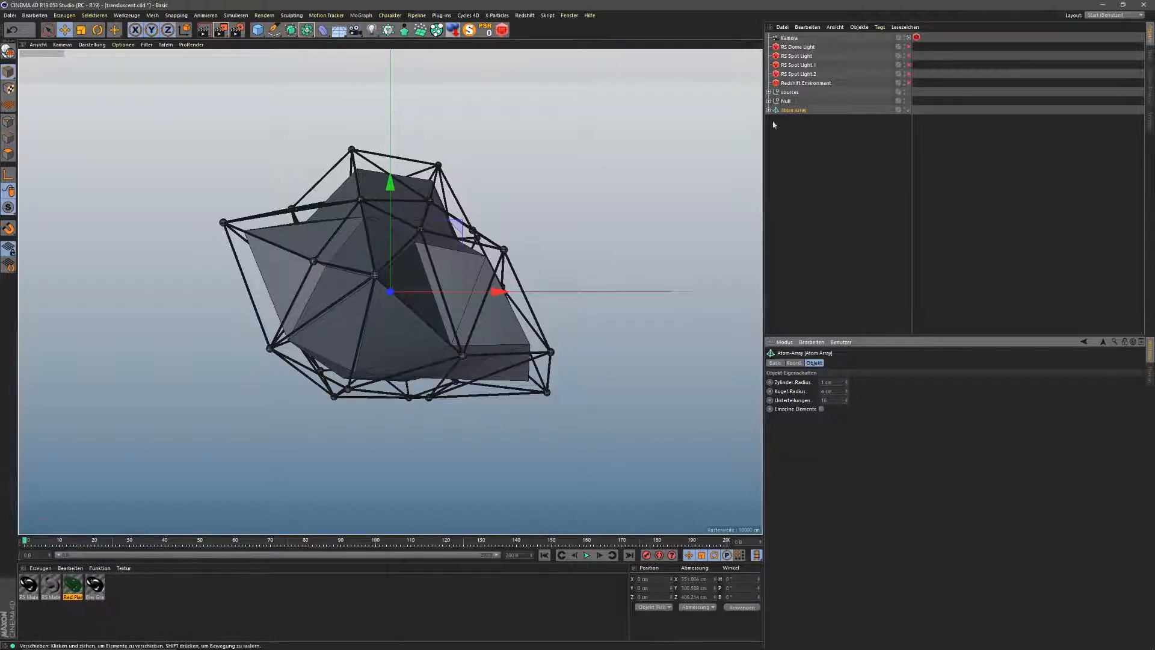
# Step: Preview the animation, rewind to frame 0, and select the RS Dome Light
pyautogui.click(587, 556)
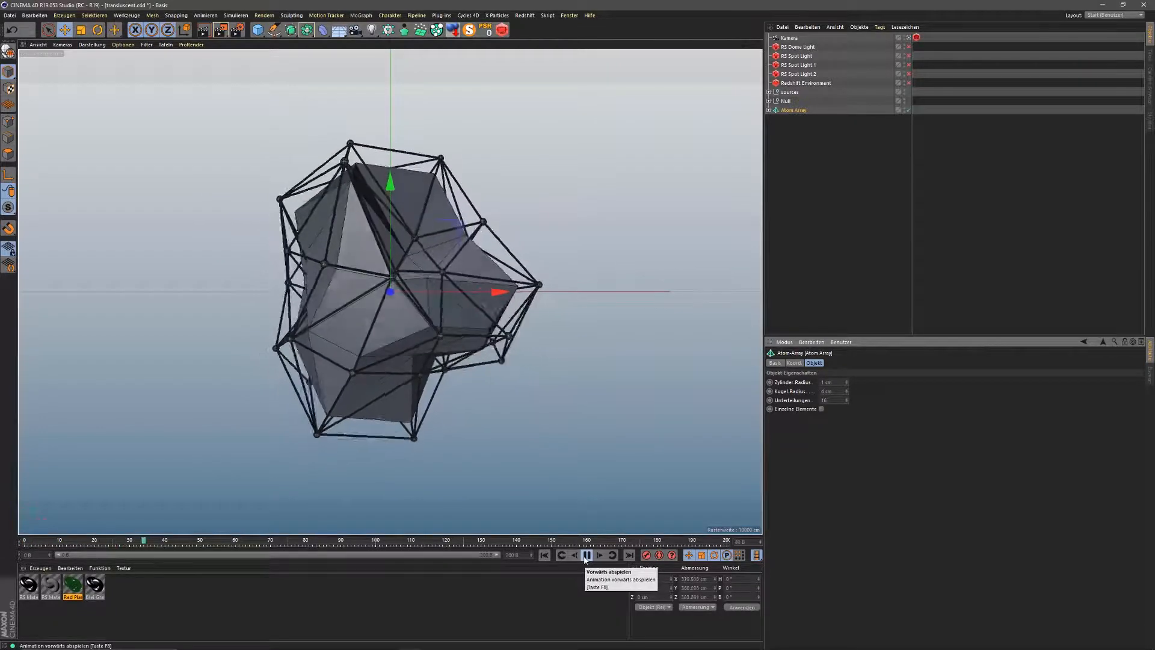
pyautogui.click(587, 556)
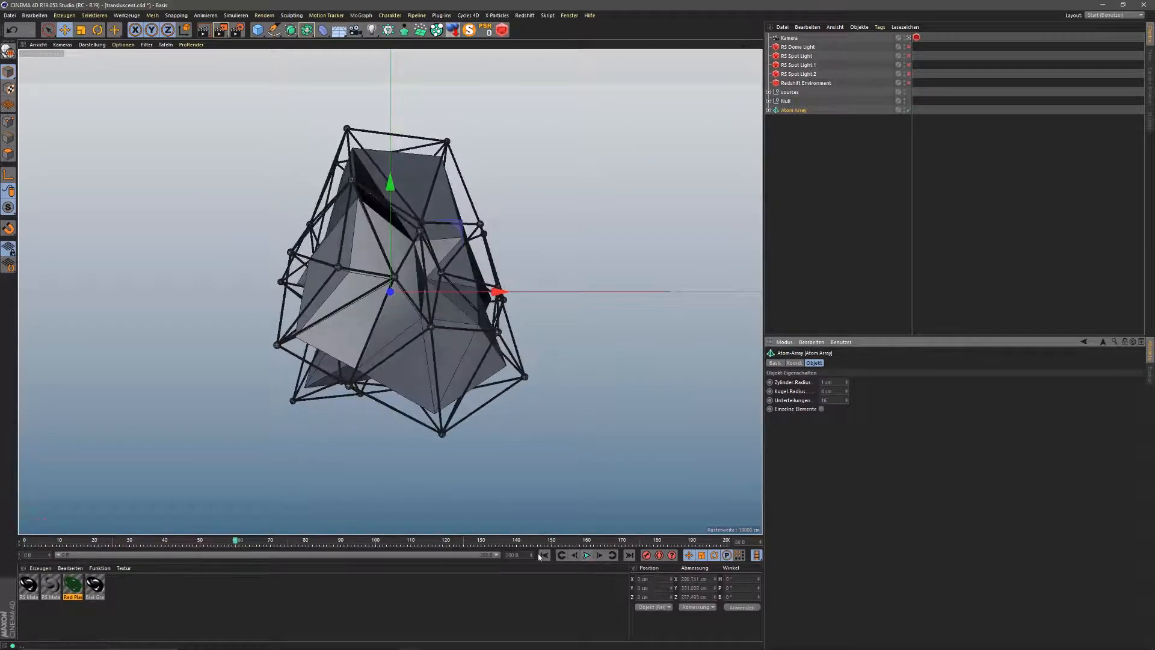
pyautogui.click(544, 555)
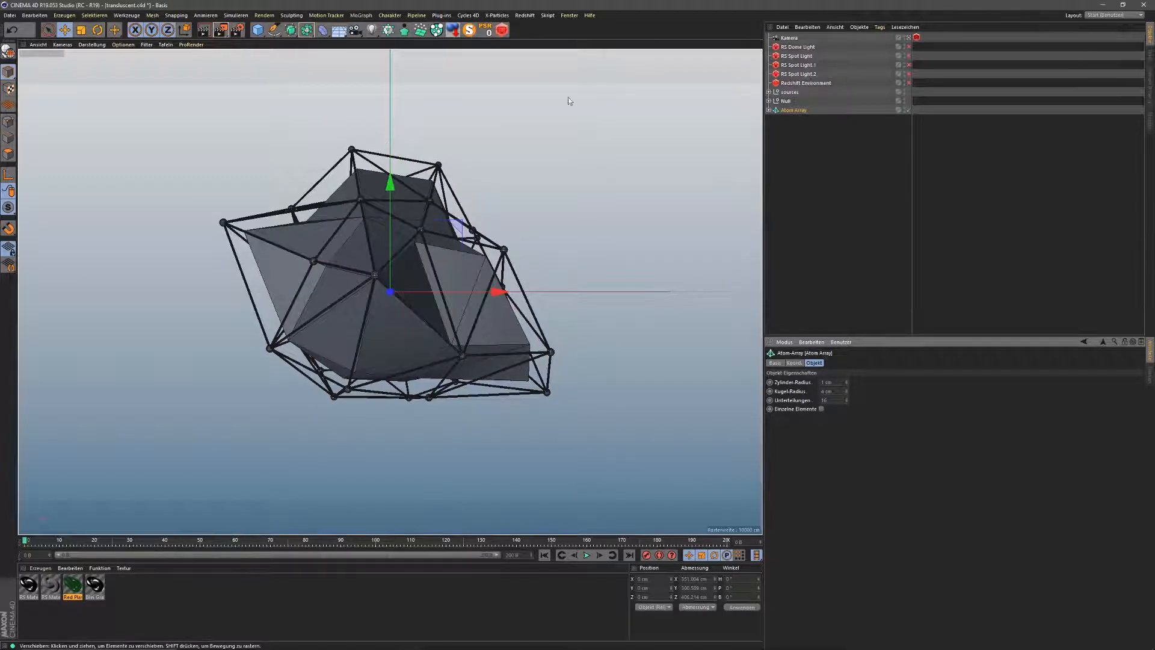
pyautogui.click(789, 47)
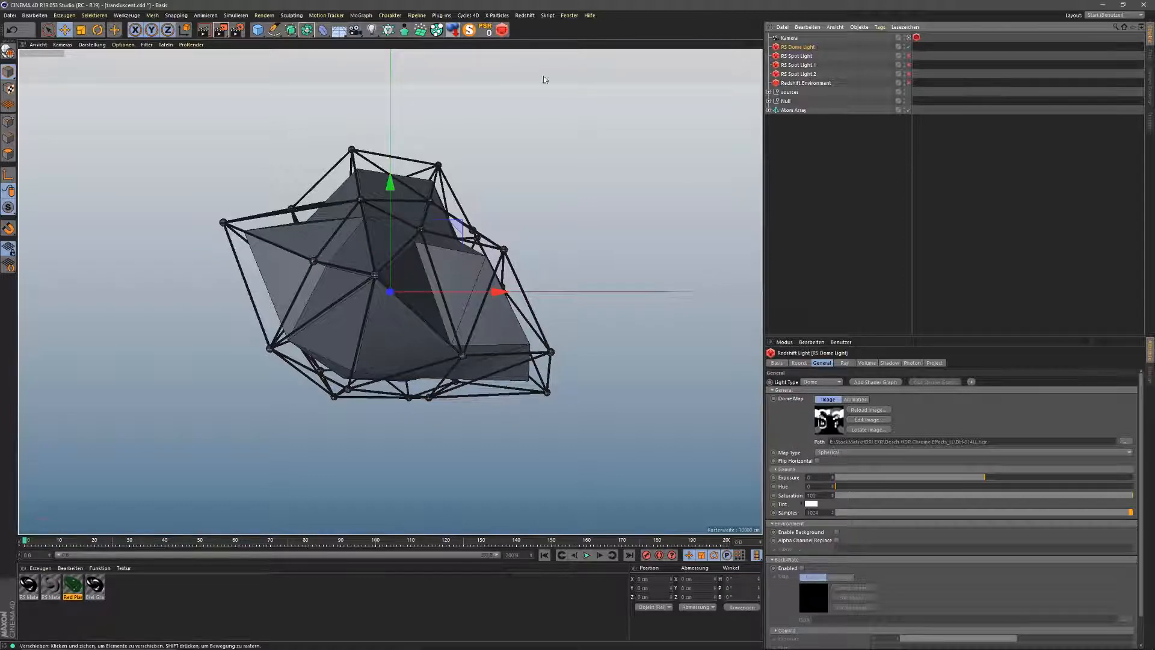
# Step: Open the Redshift IPR window, resize and position it, and start the live render
pyautogui.click(502, 32)
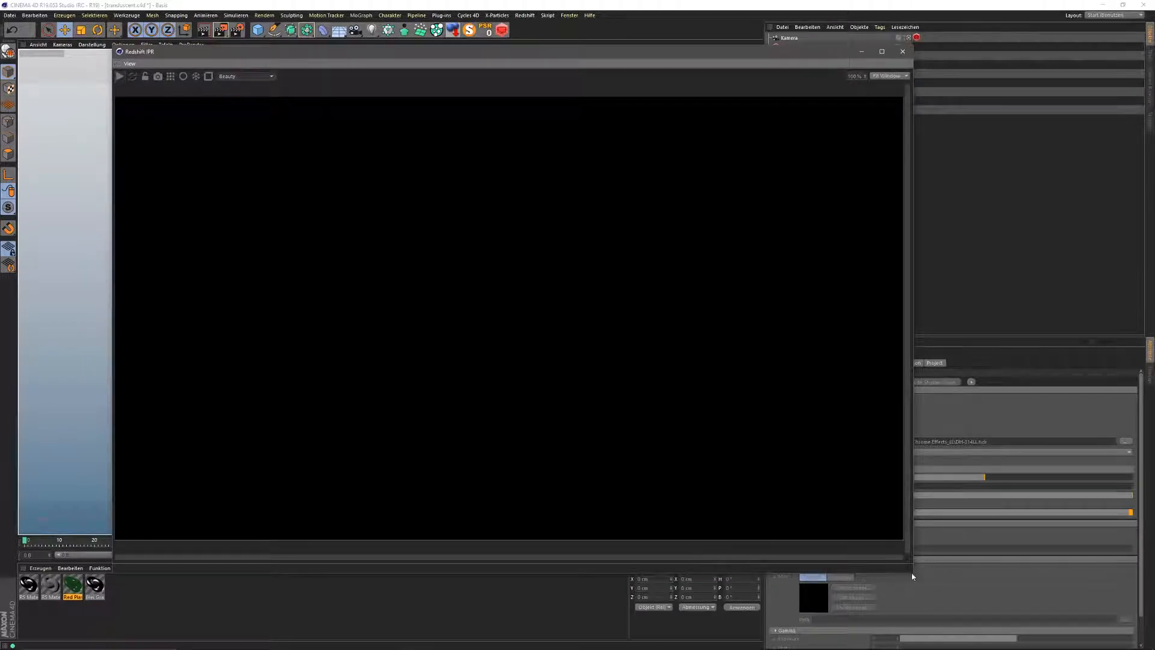
pyautogui.moveTo(914, 576); pyautogui.dragTo(527, 353)
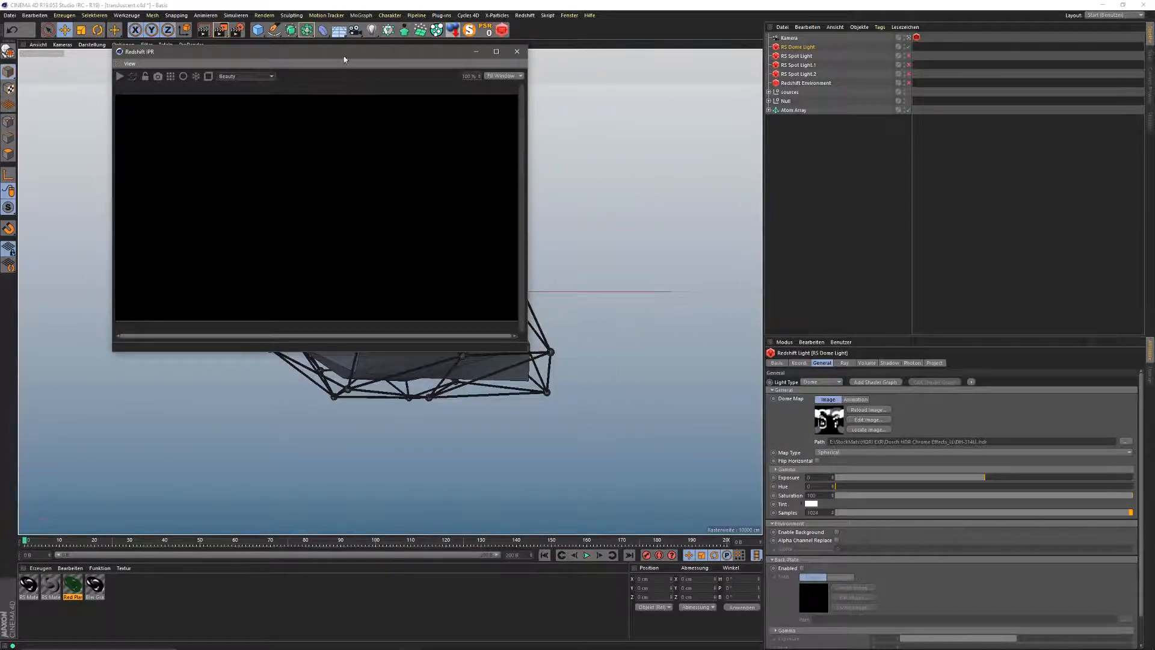
pyautogui.moveTo(346, 52); pyautogui.dragTo(388, 140)
pyautogui.click(161, 166)
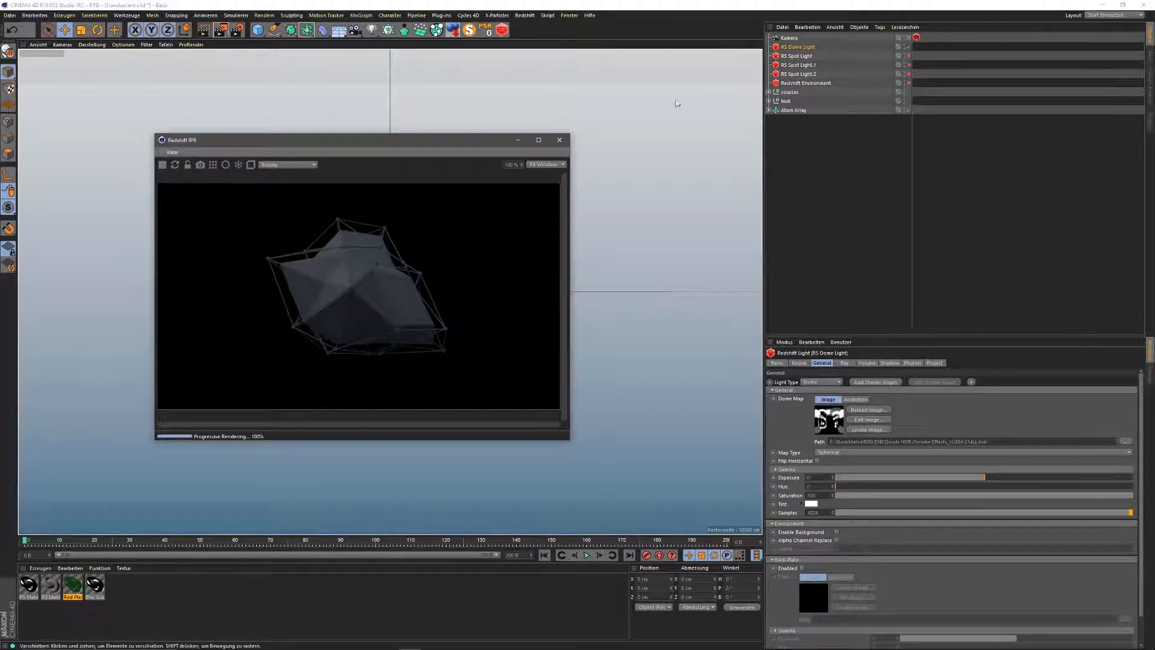
pyautogui.moveTo(484, 144); pyautogui.dragTo(494, 214)
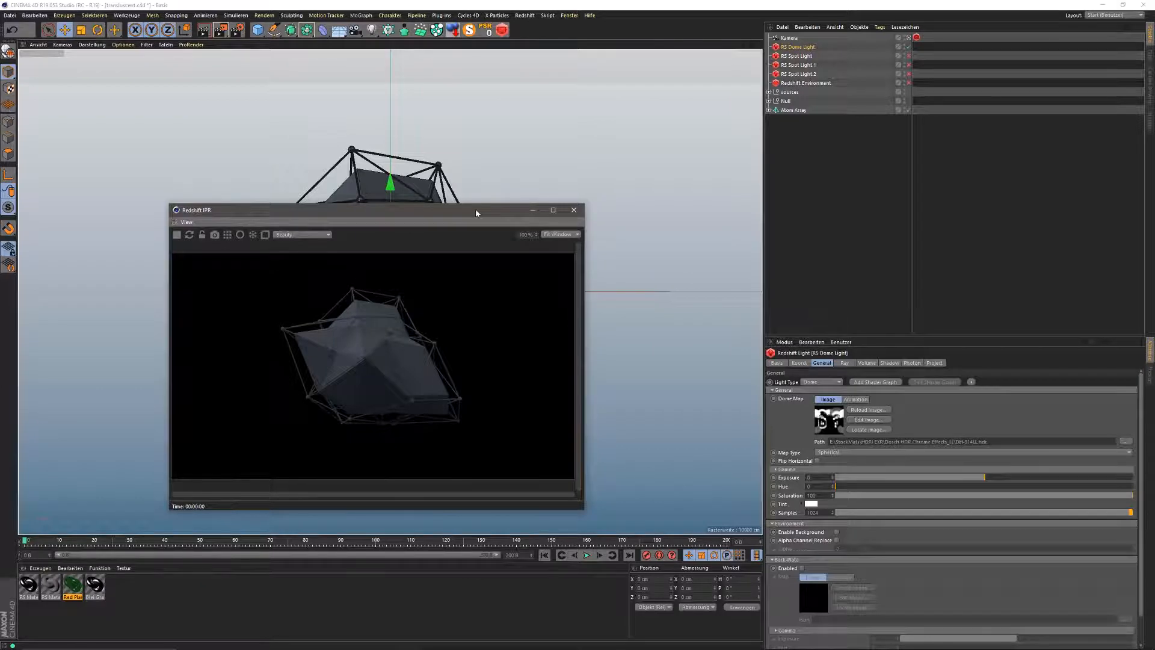
pyautogui.click(525, 15)
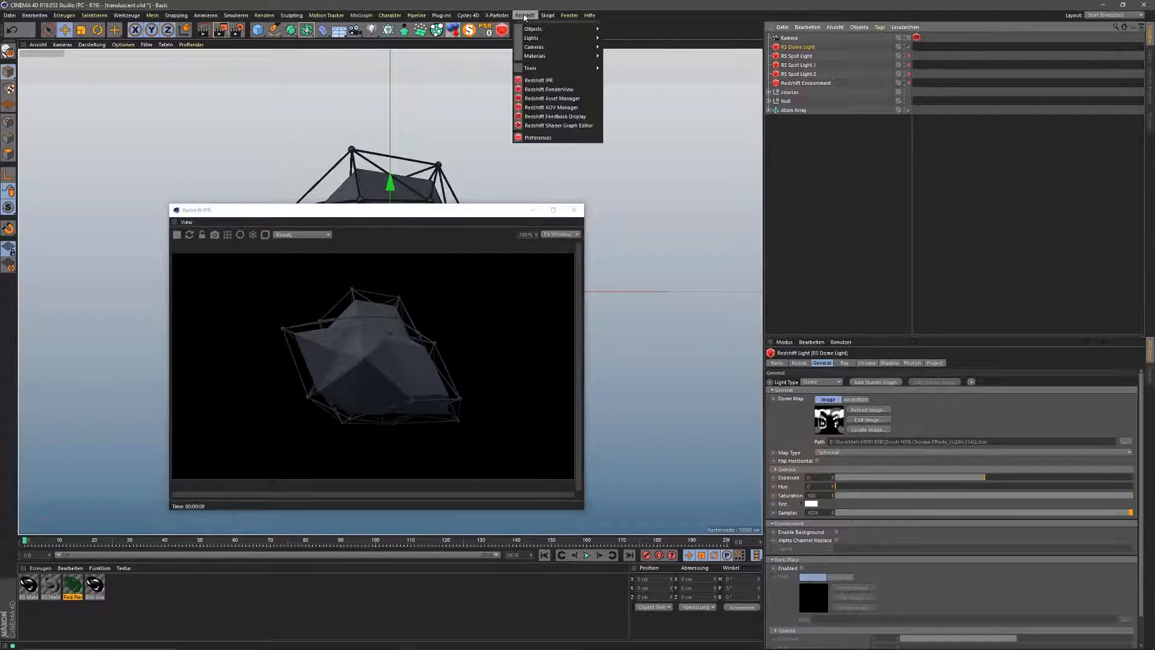
pyautogui.moveTo(593, 29)
pyautogui.click(530, 15)
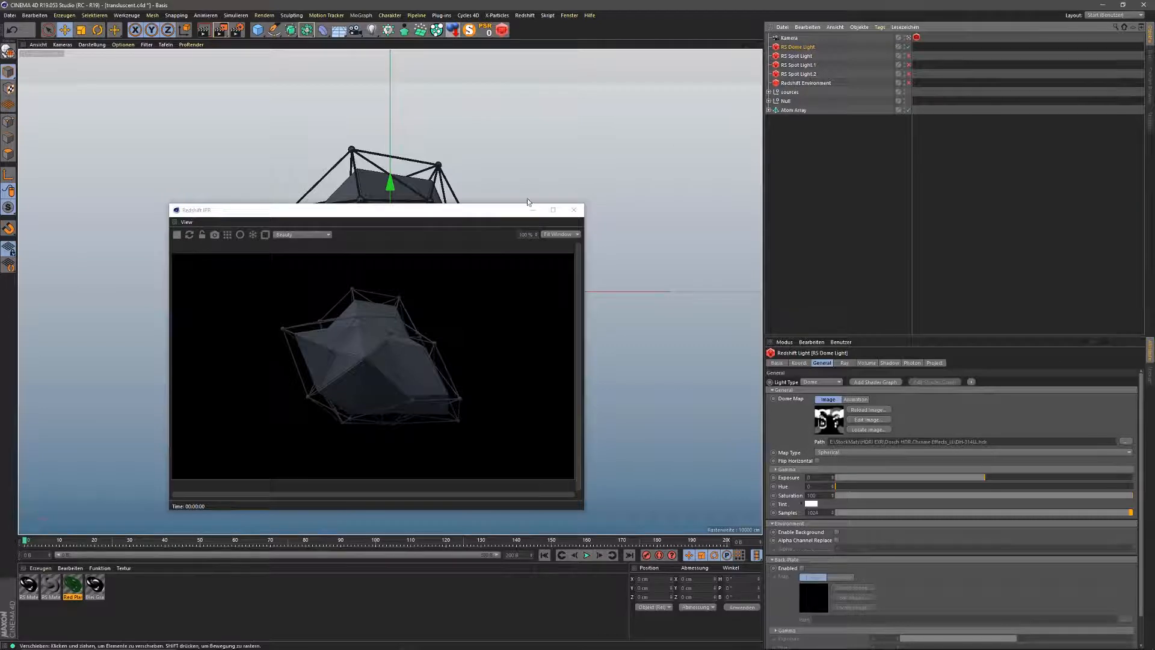
pyautogui.moveTo(466, 218); pyautogui.dragTo(462, 245)
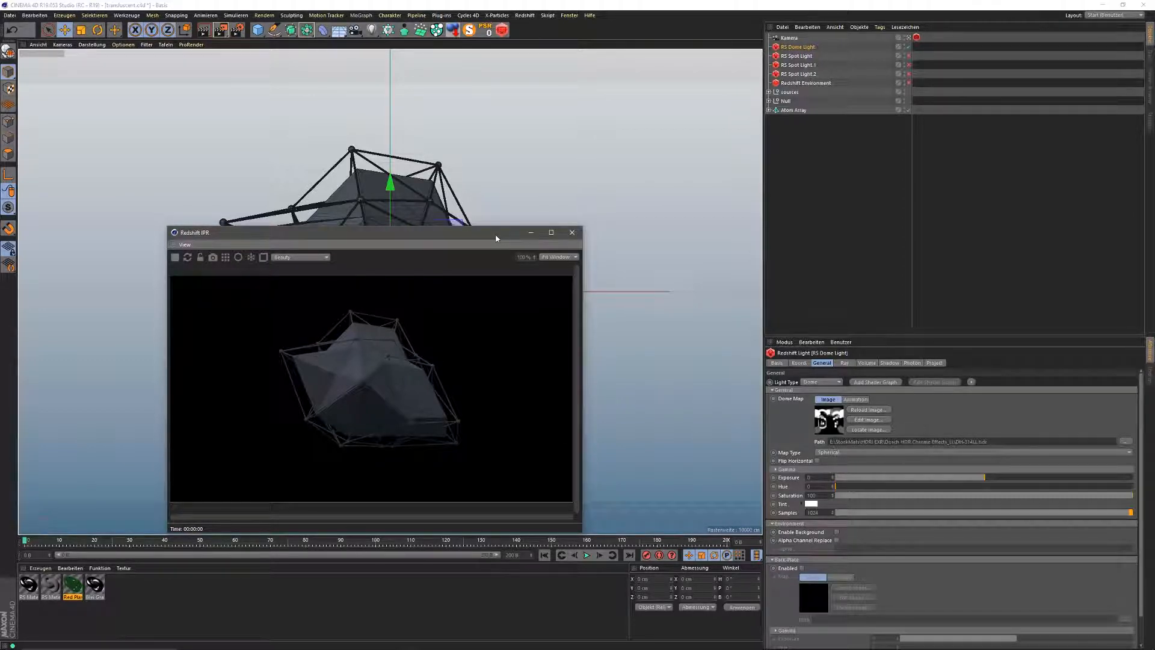
# Step: Move the IPR window aside and inspect RS Spot Light's volume settings, then RS Spot Light.2
pyautogui.click(802, 56)
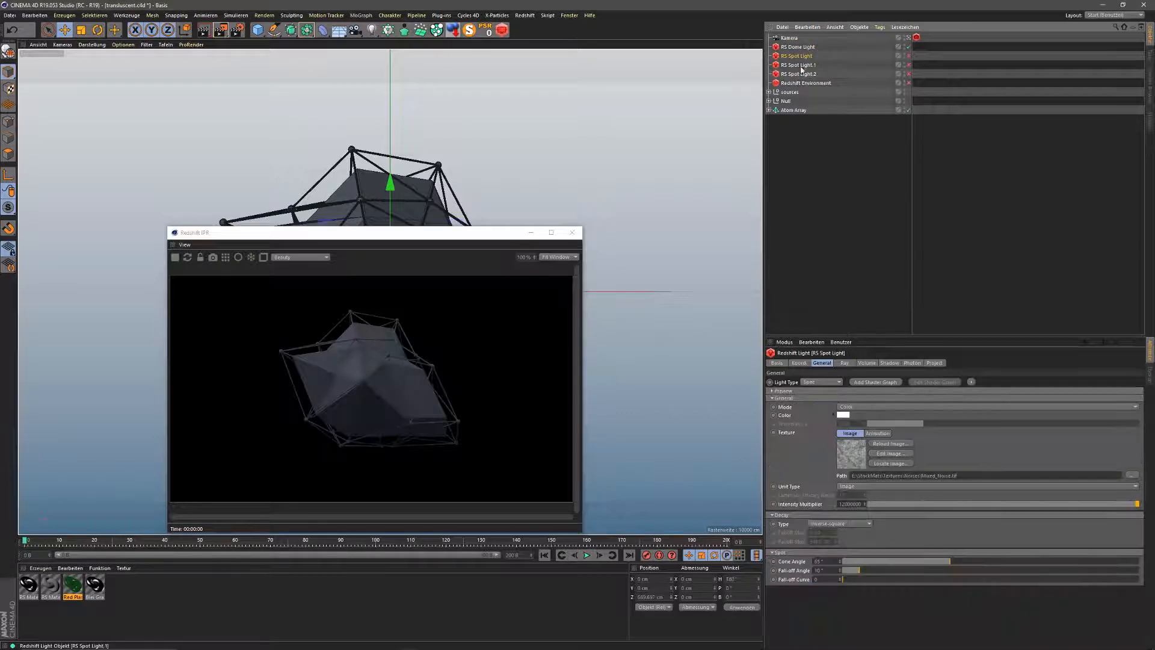
pyautogui.moveTo(478, 235); pyautogui.dragTo(0, 240)
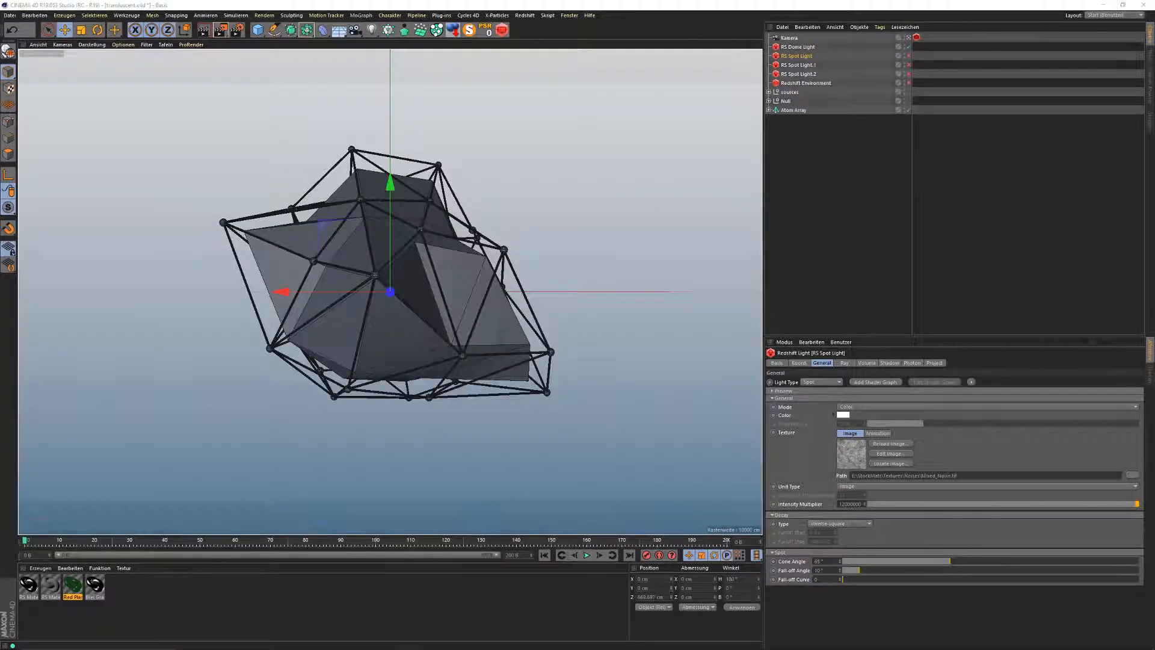
pyautogui.click(862, 364)
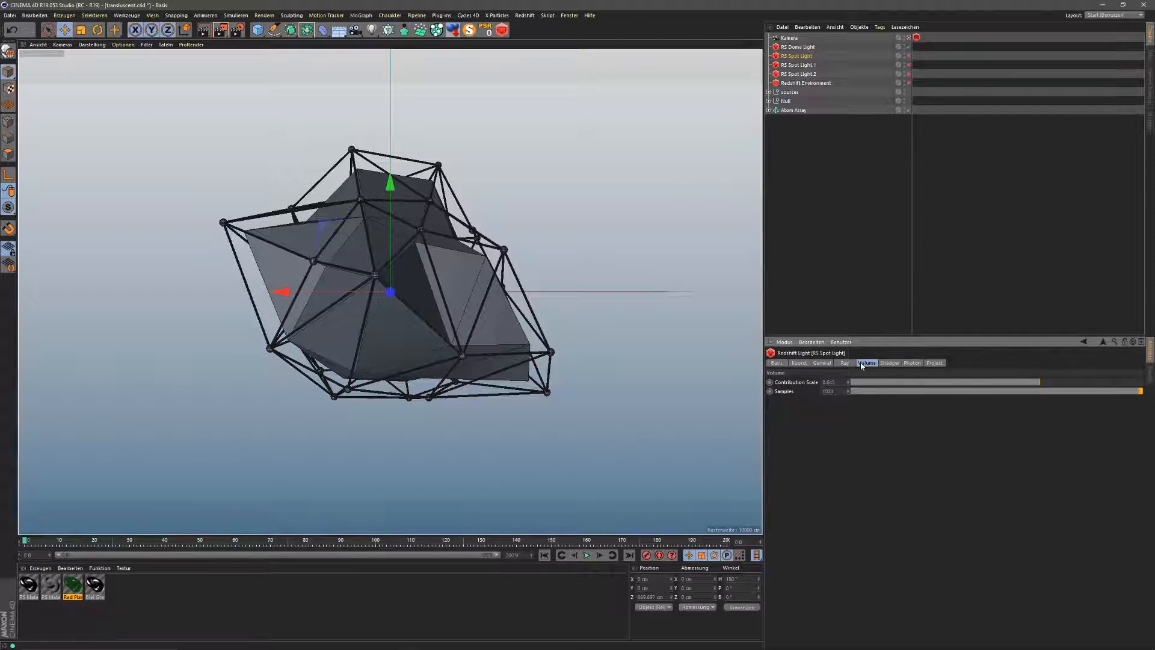
pyautogui.click(803, 74)
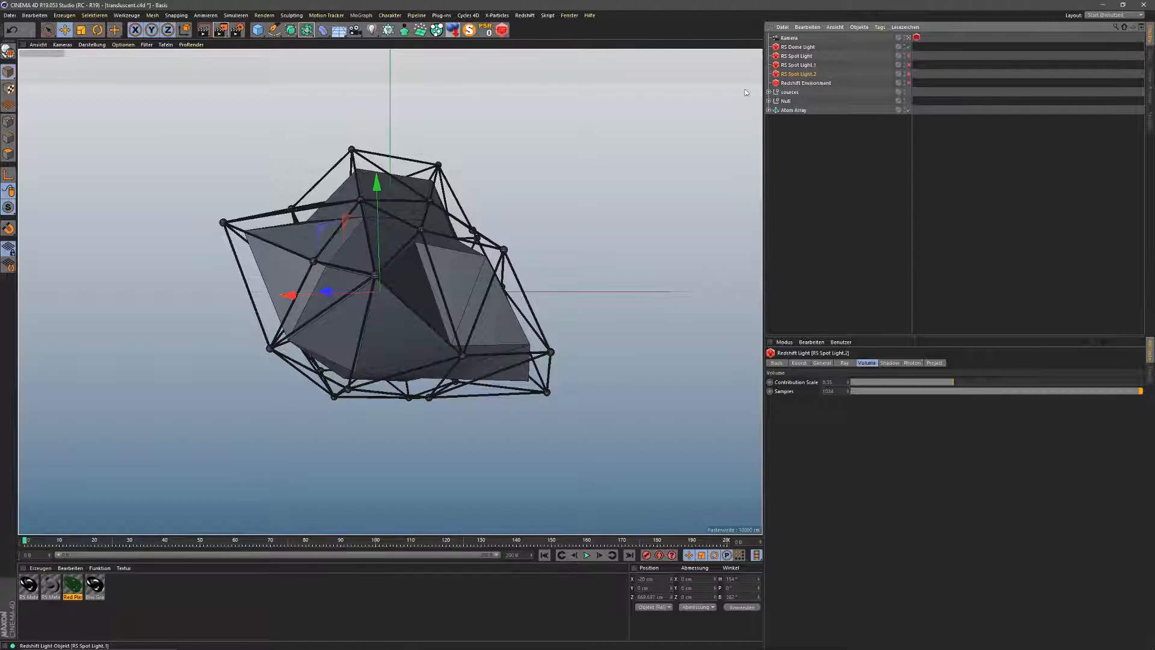
# Step: Switch to the editor camera, orbit the view, and enable RS Spot Light and RS Spot Light.1
pyautogui.click(908, 37)
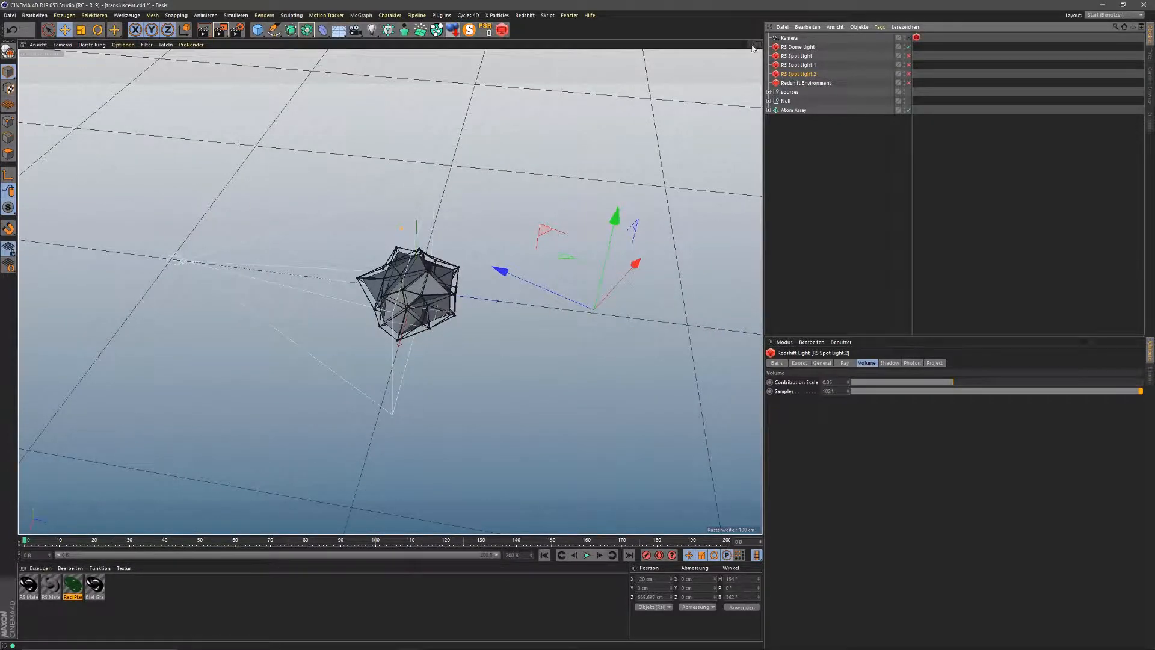
pyautogui.moveTo(751, 44); pyautogui.dragTo(833, 33)
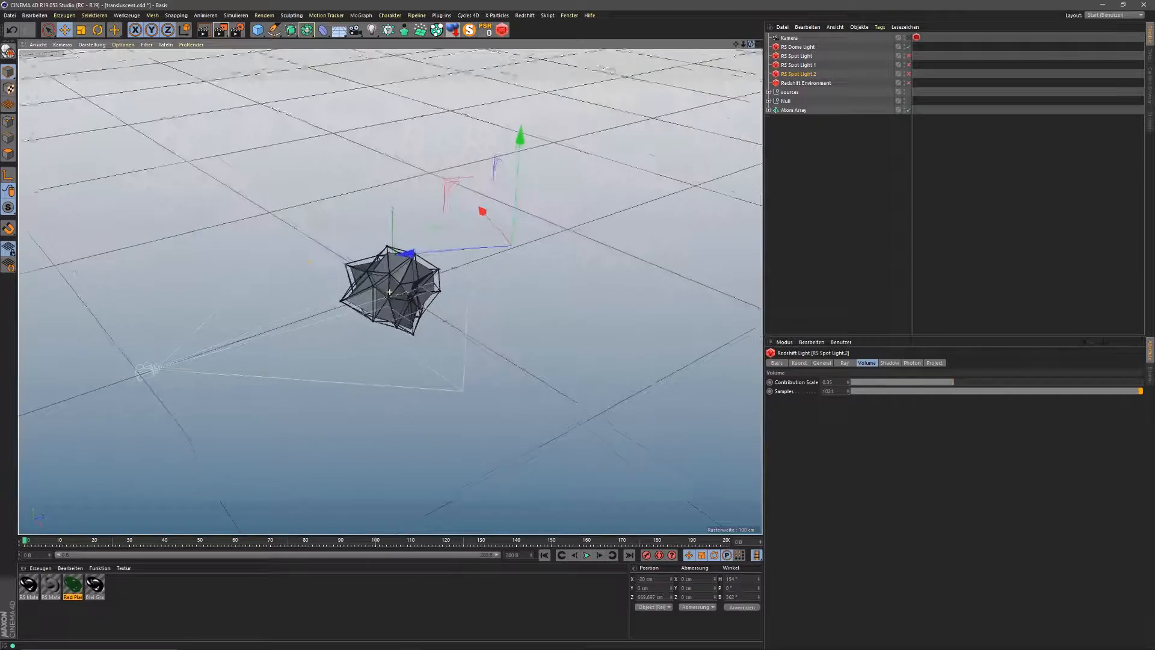
pyautogui.click(908, 56)
pyautogui.click(909, 64)
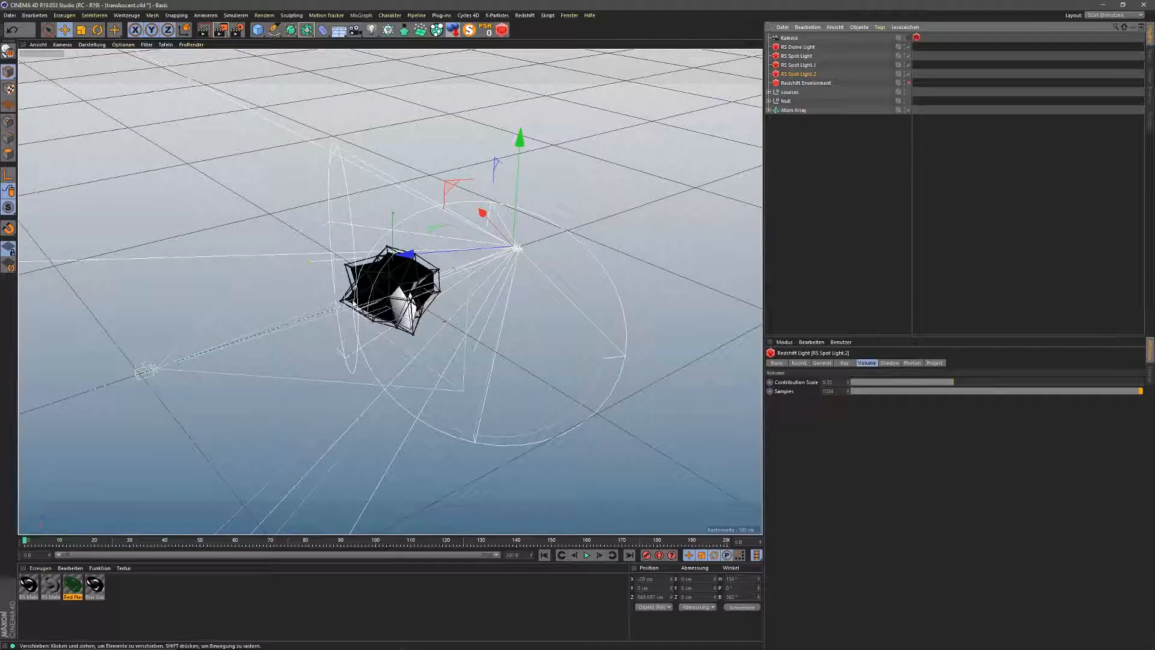
pyautogui.moveTo(751, 44); pyautogui.dragTo(812, 72)
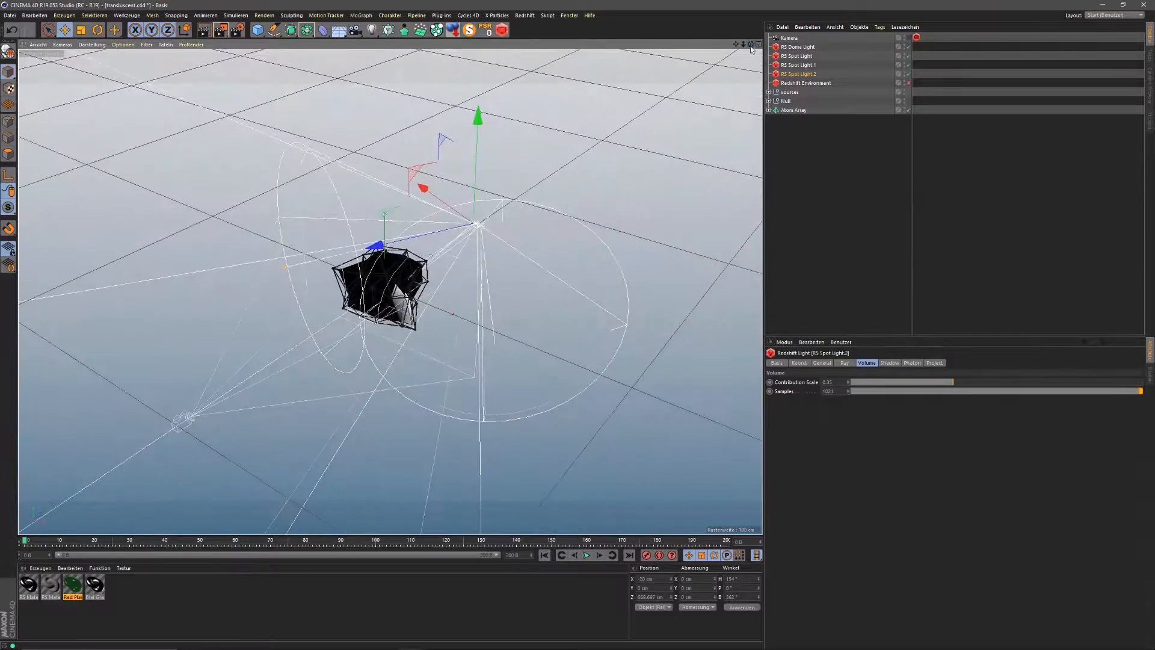
# Step: Review the spot lights' ray and general settings, then bring the IPR window over the viewport
pyautogui.click(801, 64)
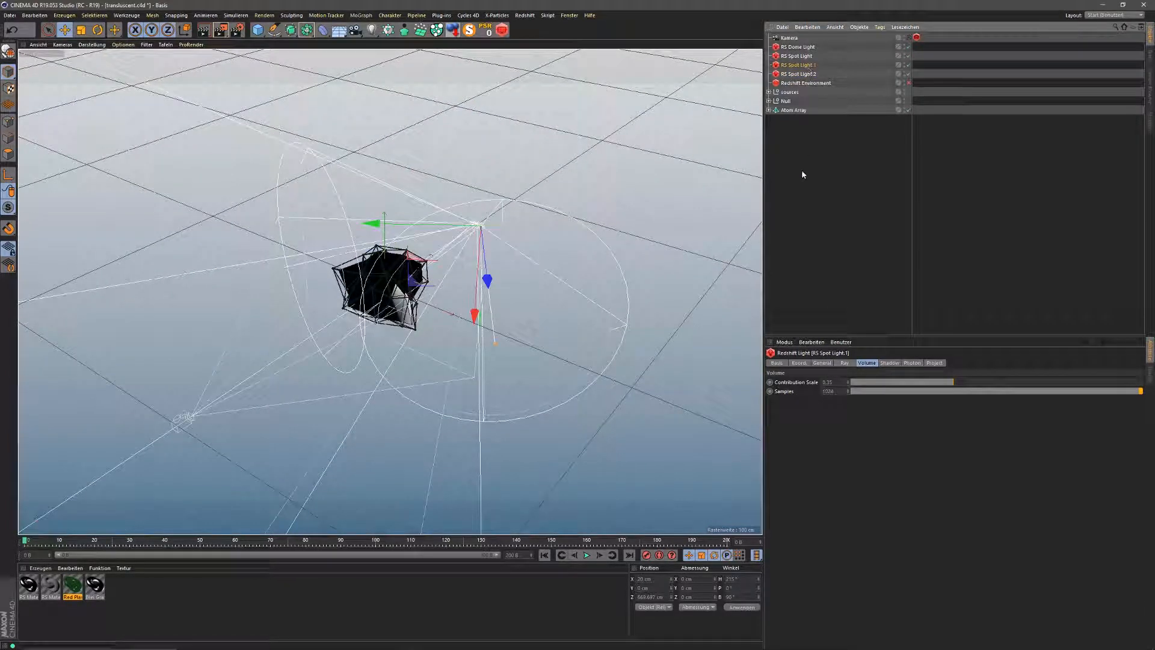
pyautogui.click(797, 55)
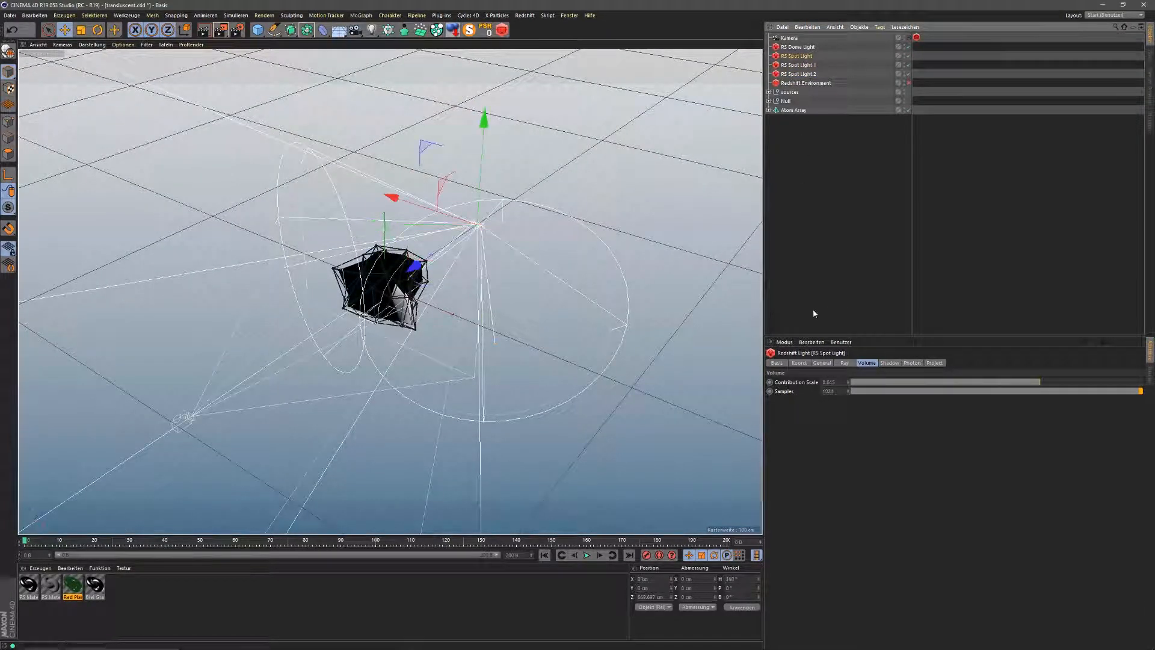
pyautogui.click(844, 363)
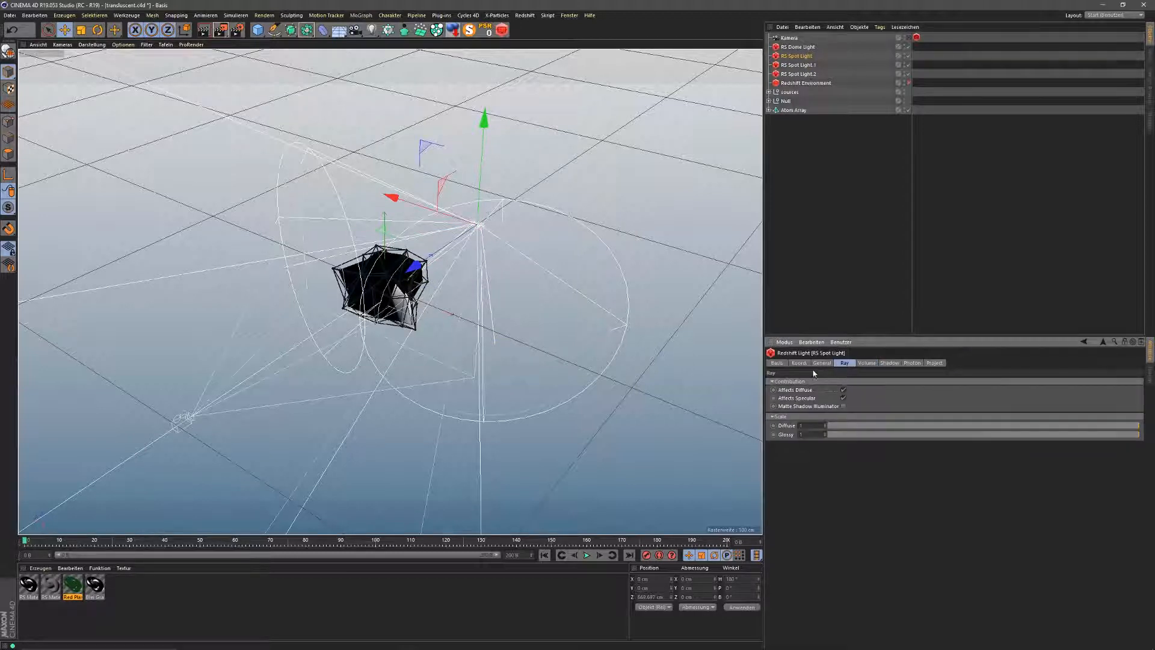
pyautogui.click(822, 364)
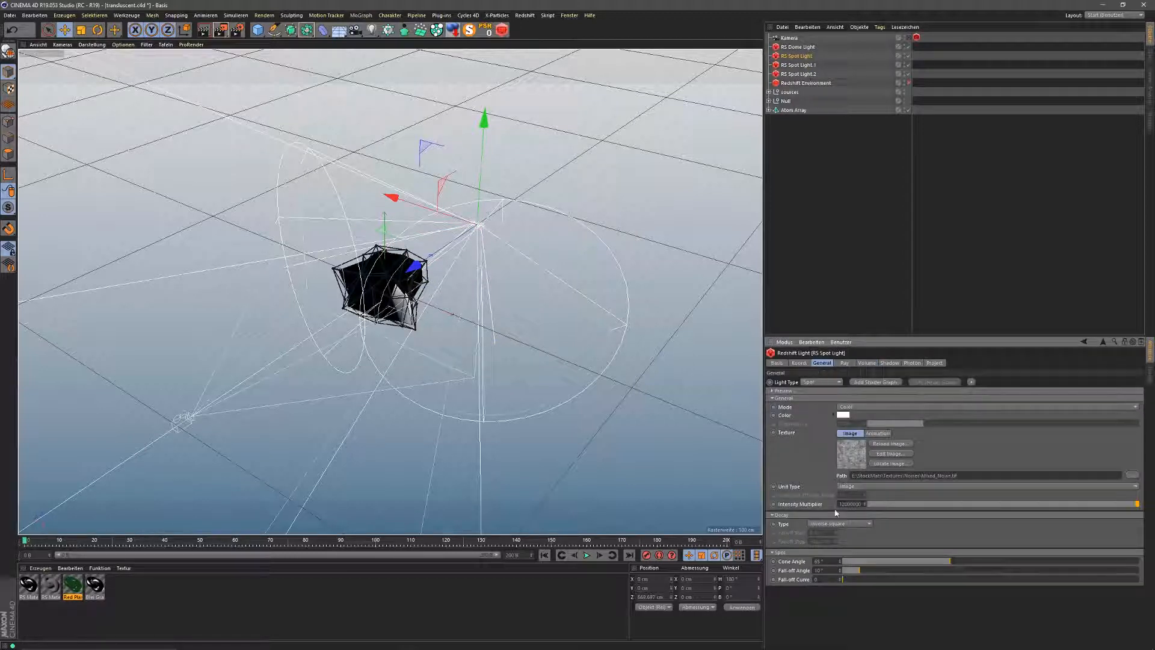
pyautogui.click(801, 65)
pyautogui.click(803, 73)
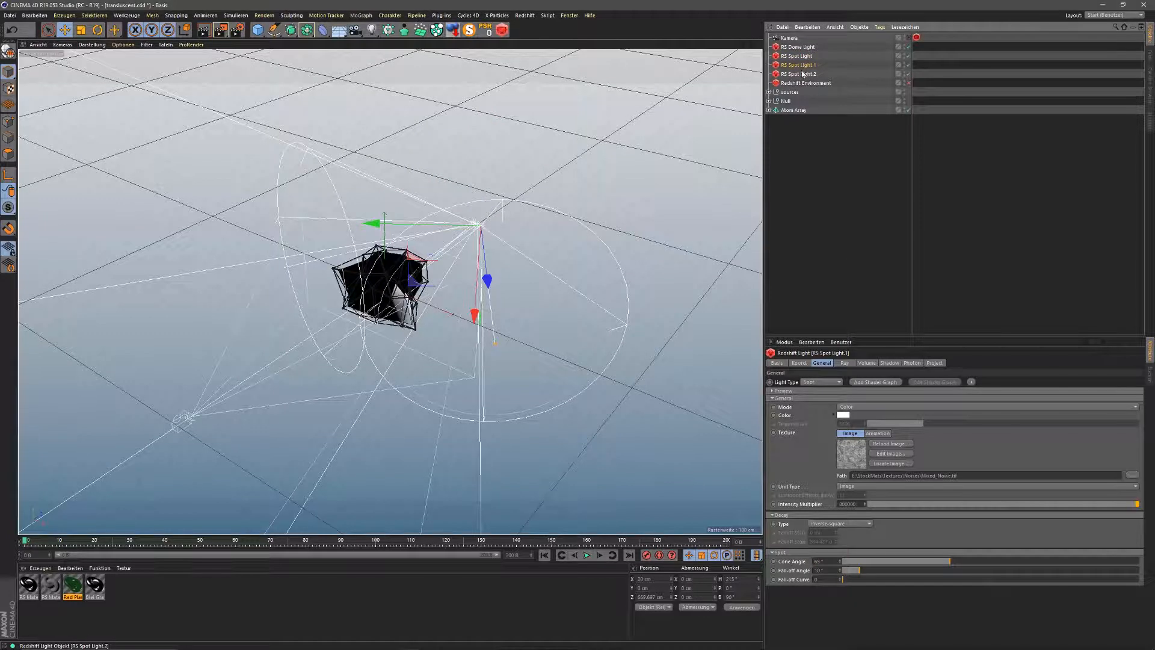
pyautogui.click(803, 74)
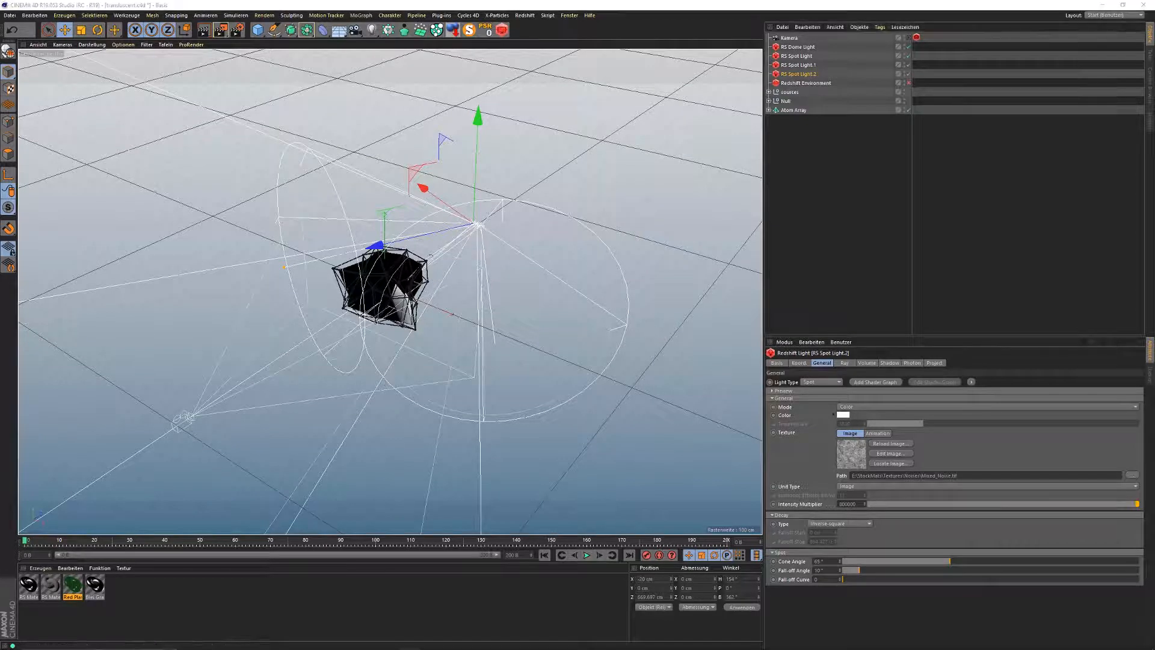
pyautogui.moveTo(0, 244); pyautogui.dragTo(441, 133)
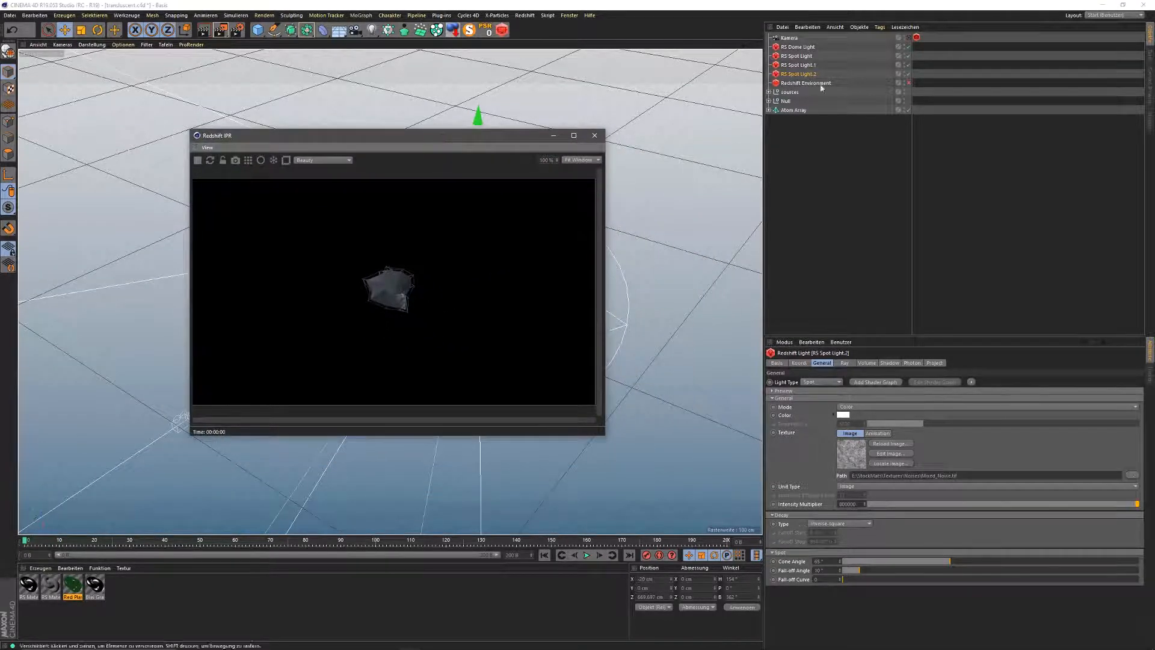
# Step: Look through the Kamera camera, enable the Redshift Environment fog, and enlarge the Attribute Manager
pyautogui.click(901, 39)
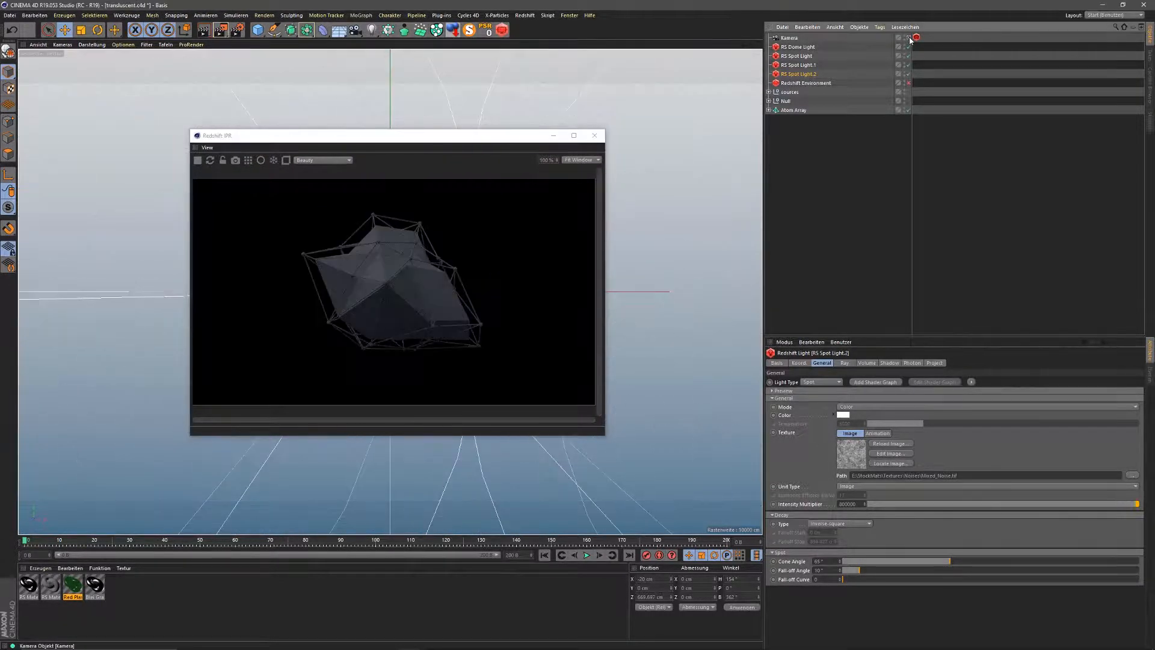
pyautogui.click(817, 84)
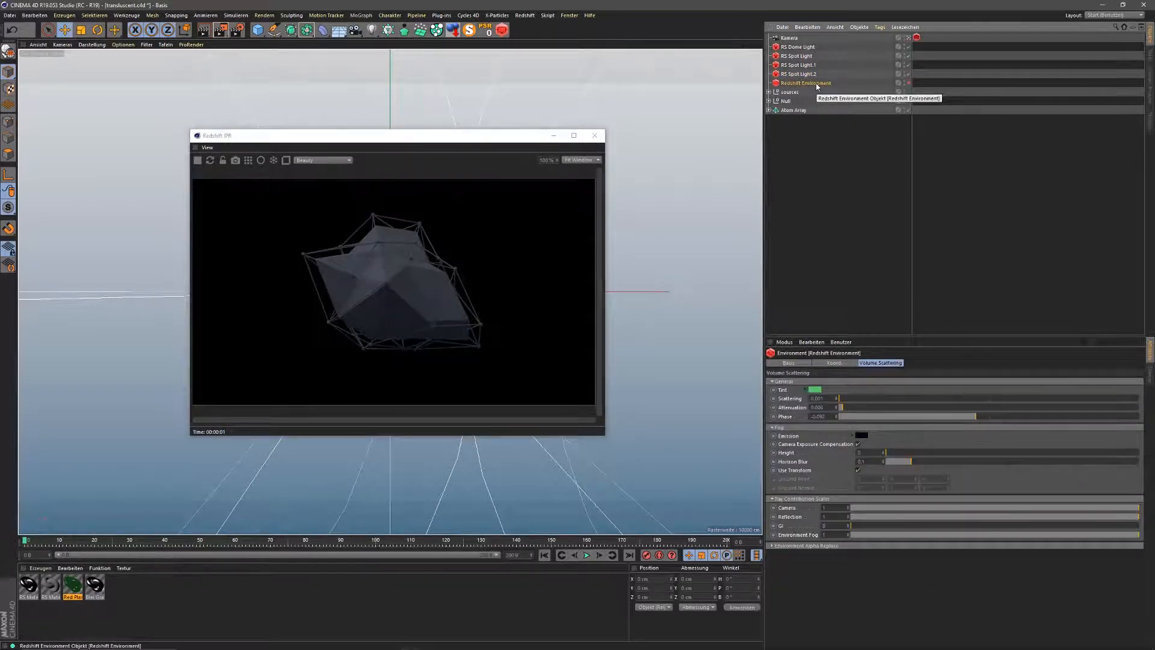
pyautogui.click(909, 83)
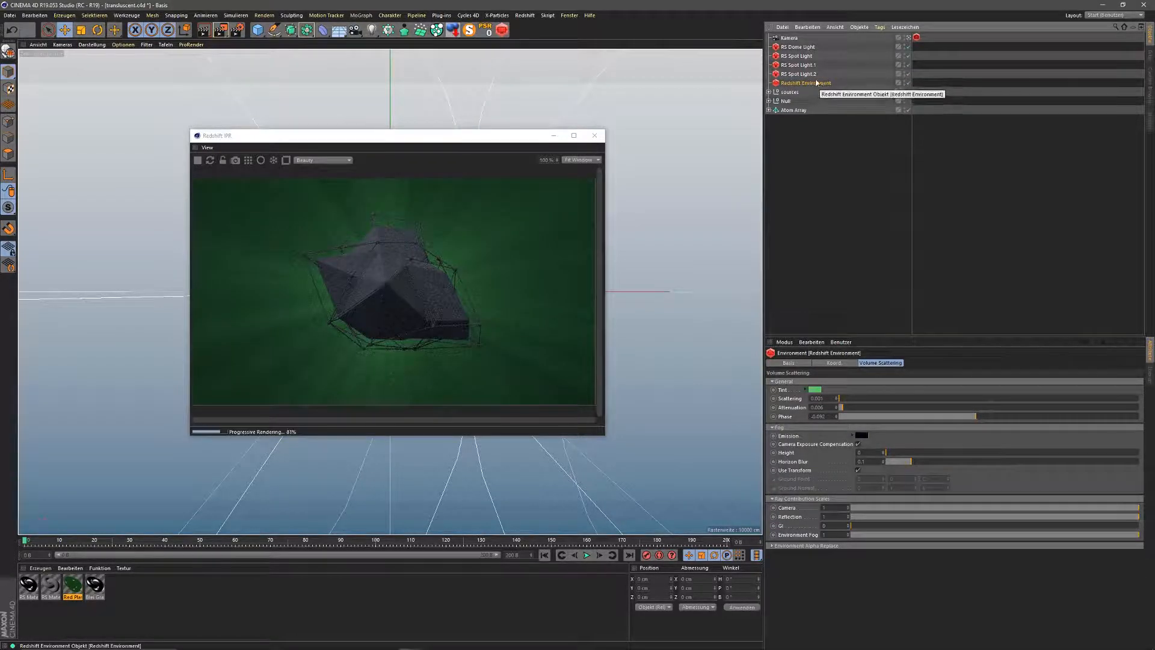
pyautogui.moveTo(810, 334); pyautogui.dragTo(811, 159)
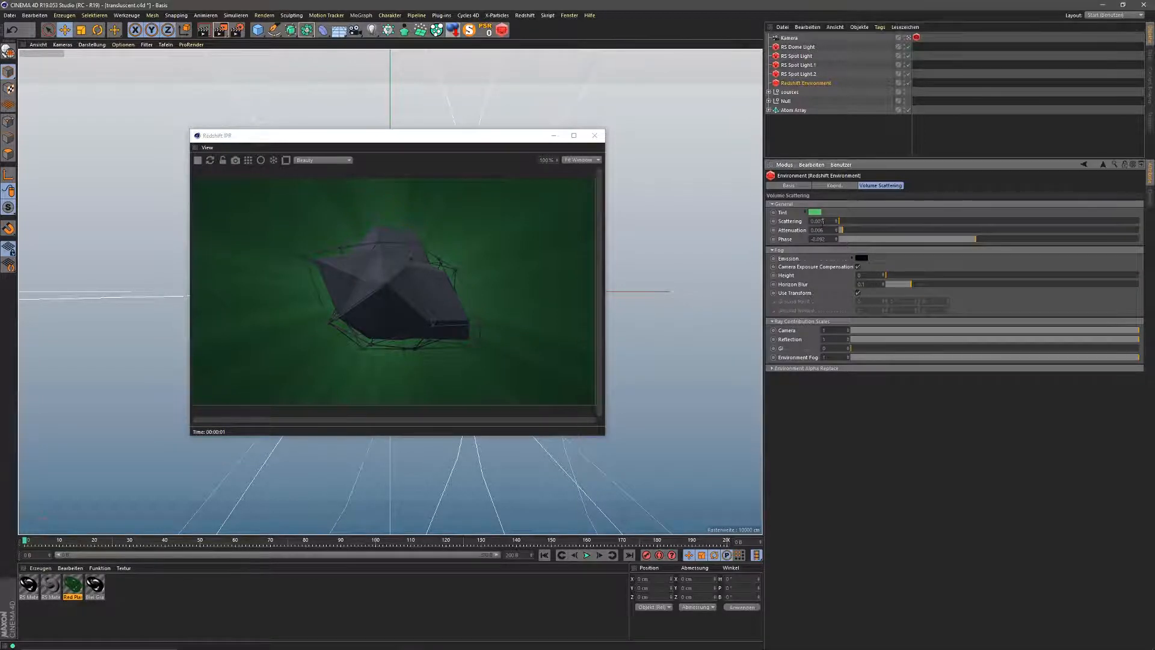
# Step: Set fog scattering to 0.1, raise attenuation, and tune the phase to a negative value
pyautogui.write('0.1')
pyautogui.press('Return')
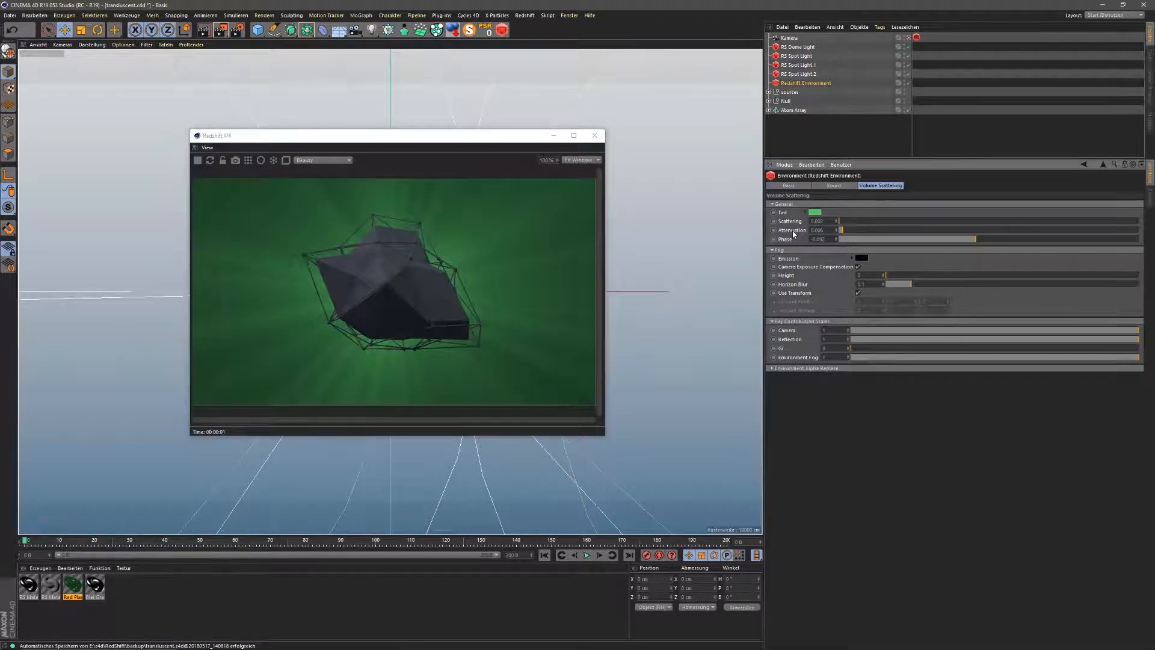
pyautogui.moveTo(857, 232)
pyautogui.mouseDown()
pyautogui.moveTo(982, 233)
pyautogui.moveTo(846, 235)
pyautogui.mouseUp()
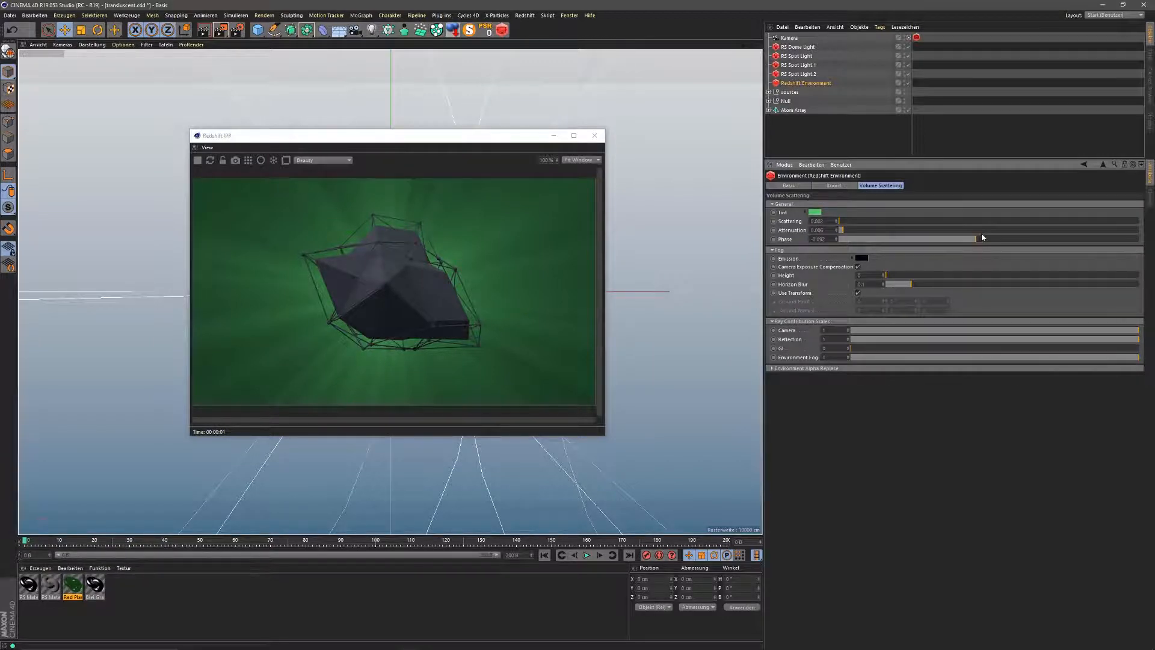
pyautogui.moveTo(982, 237); pyautogui.dragTo(1094, 240)
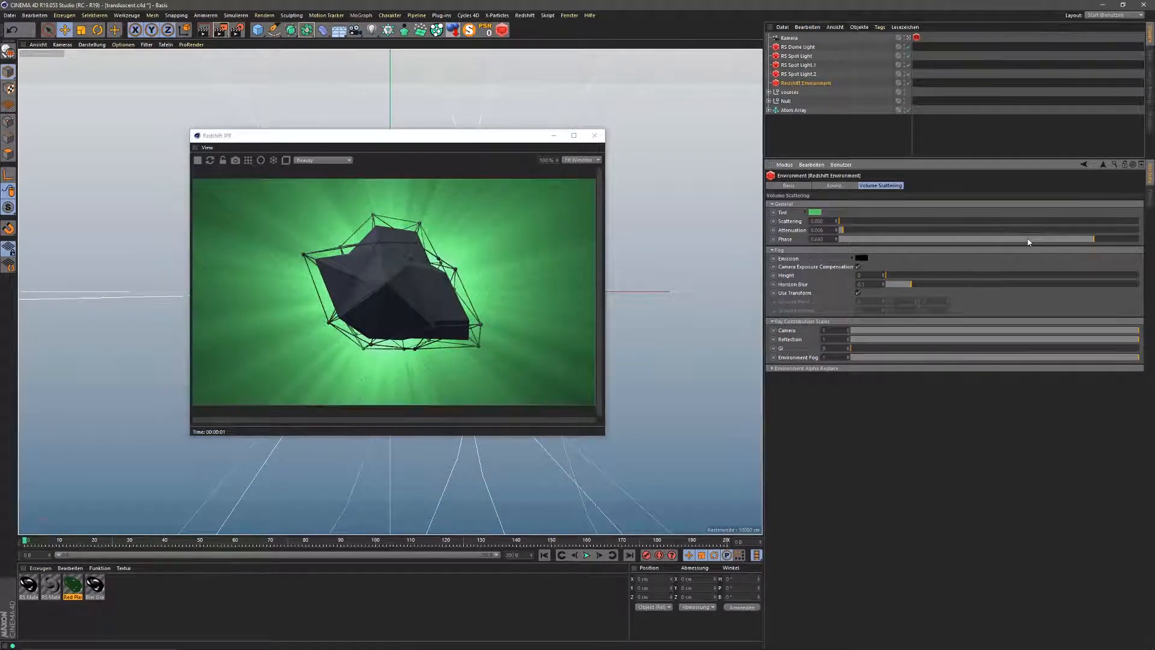
pyautogui.click(970, 240)
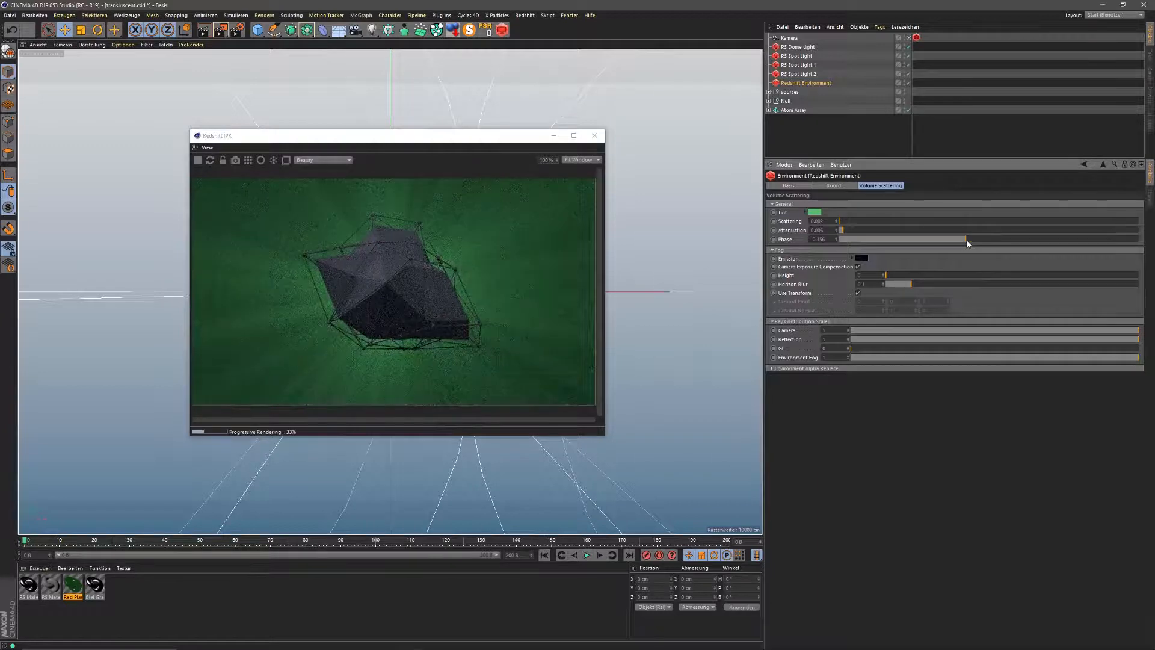
pyautogui.moveTo(969, 239)
pyautogui.mouseDown()
pyautogui.moveTo(1012, 240)
pyautogui.moveTo(978, 242)
pyautogui.mouseUp()
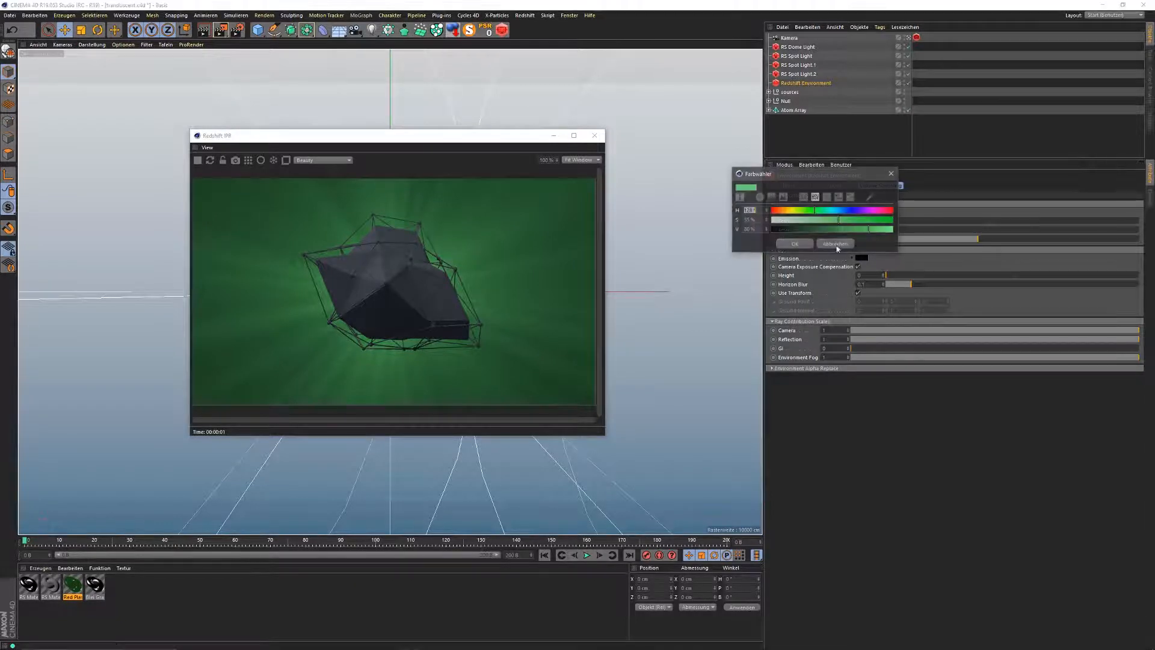
# Step: Change the fog tint colour from green to a yellow hue
pyautogui.click(815, 212)
pyautogui.click(788, 212)
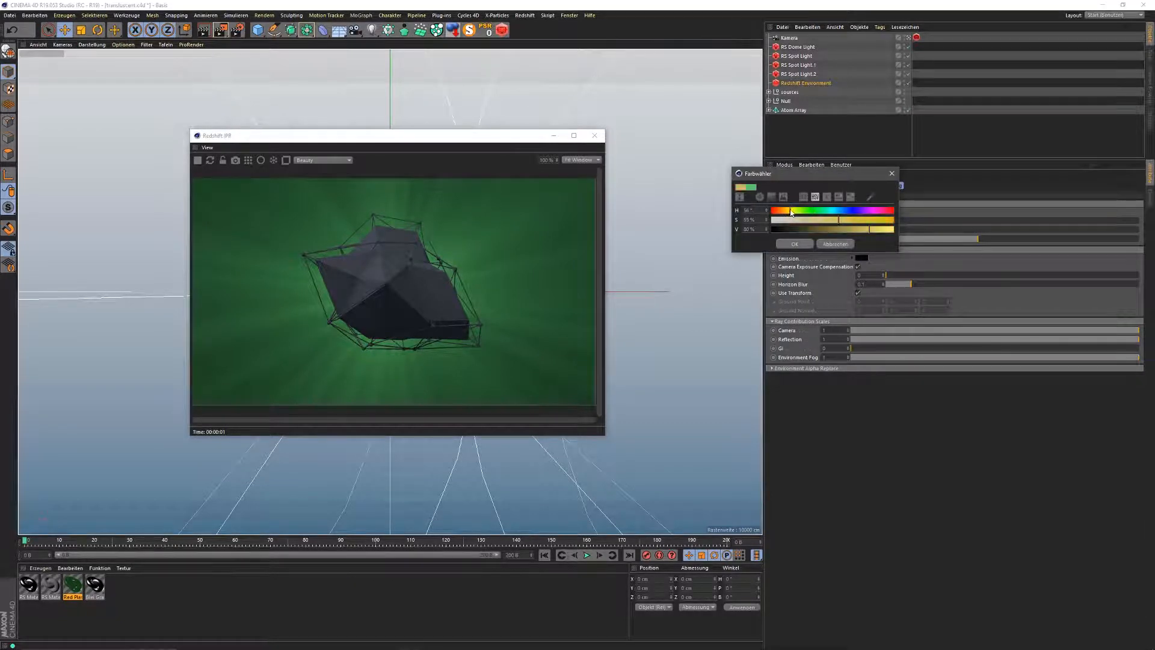
pyautogui.click(794, 243)
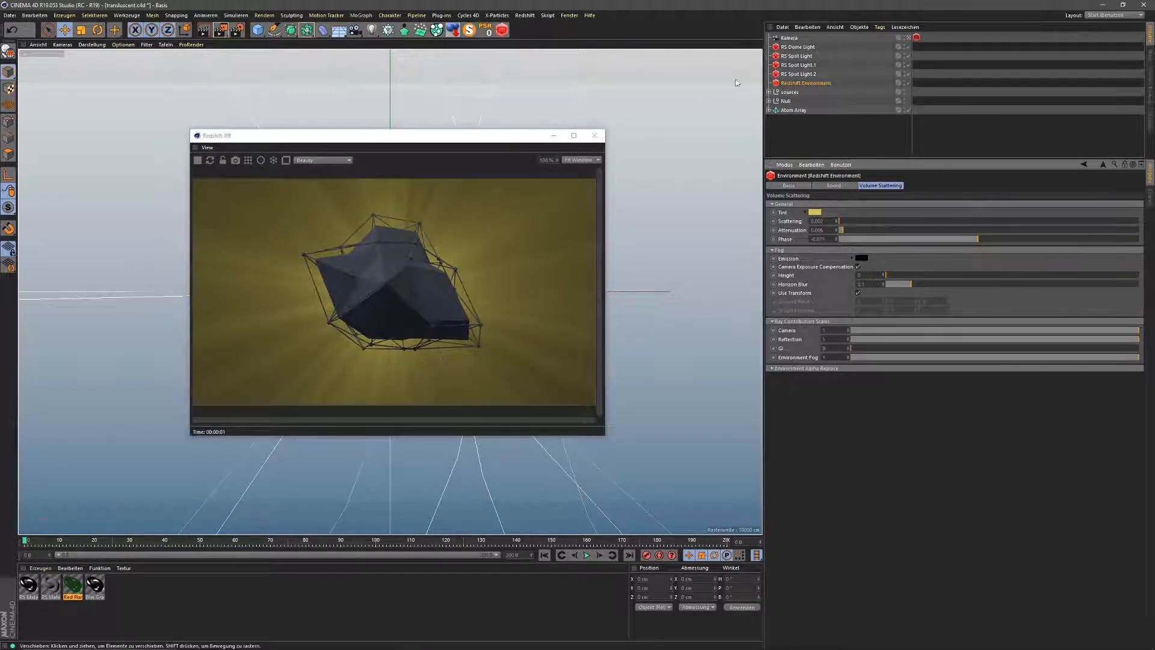
# Step: Compare the intensities of RS Spot Light and RS Spot Light.1, ending on RS Spot Light
pyautogui.click(799, 56)
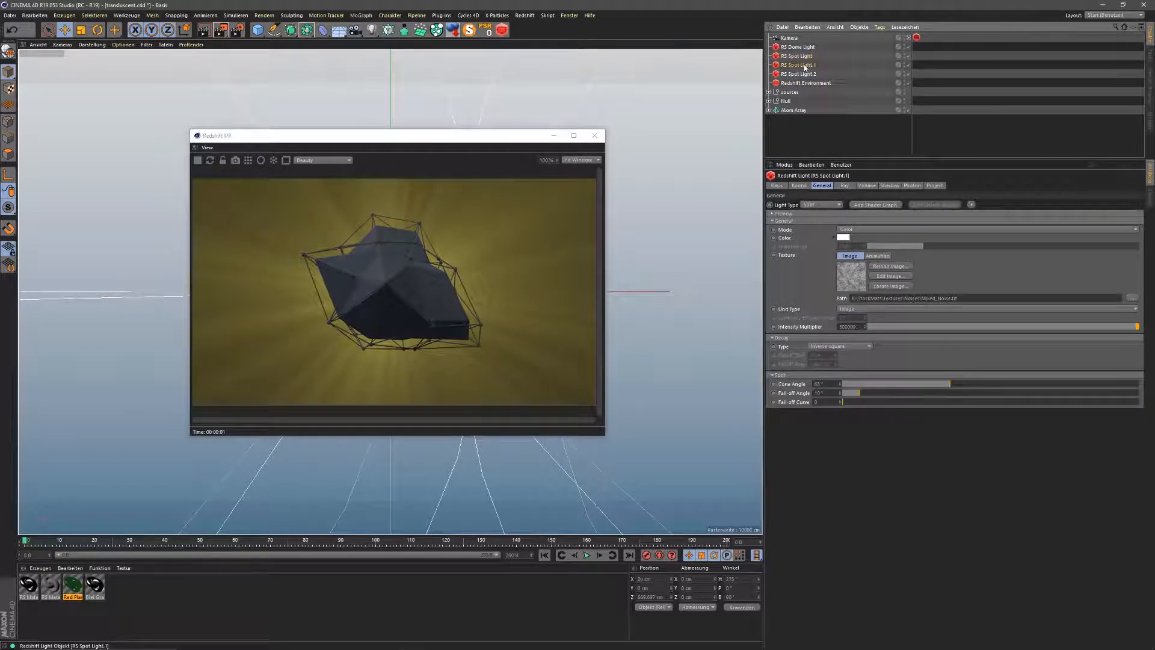
pyautogui.click(803, 65)
pyautogui.click(797, 56)
# Step: Hide the Null and Atom Array from rendering and toggle RS Spot Light.1's visibility
pyautogui.keyDown('alt'); pyautogui.doubleClick(904, 103); pyautogui.keyUp('alt')
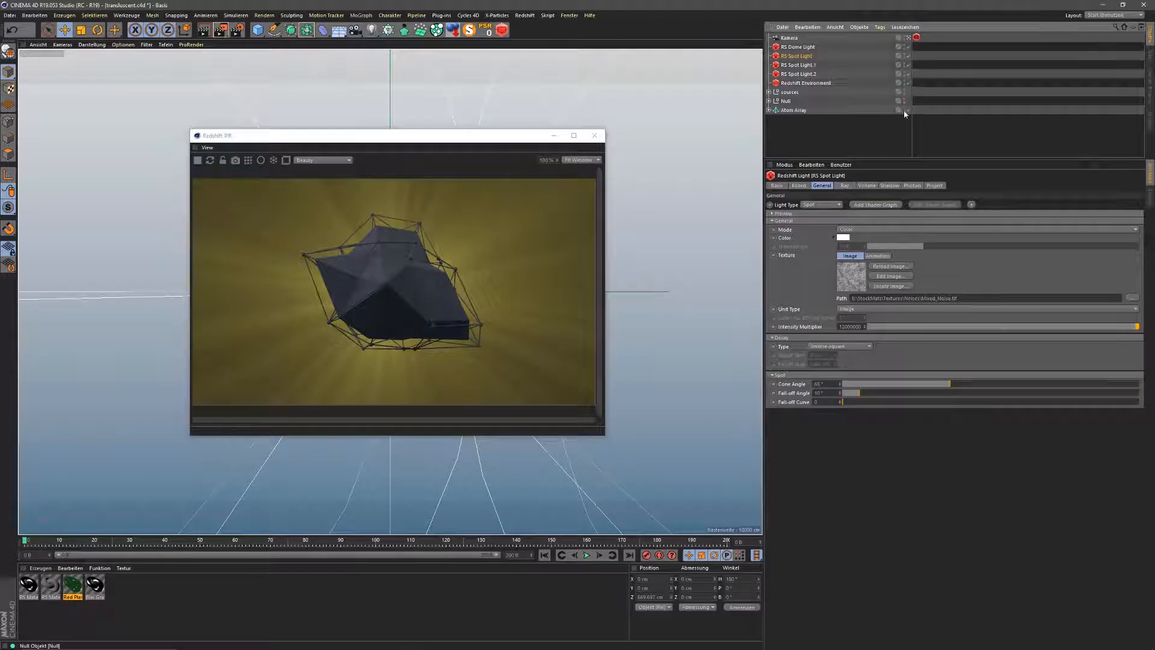
pyautogui.keyDown('alt'); pyautogui.doubleClick(904, 111); pyautogui.keyUp('alt')
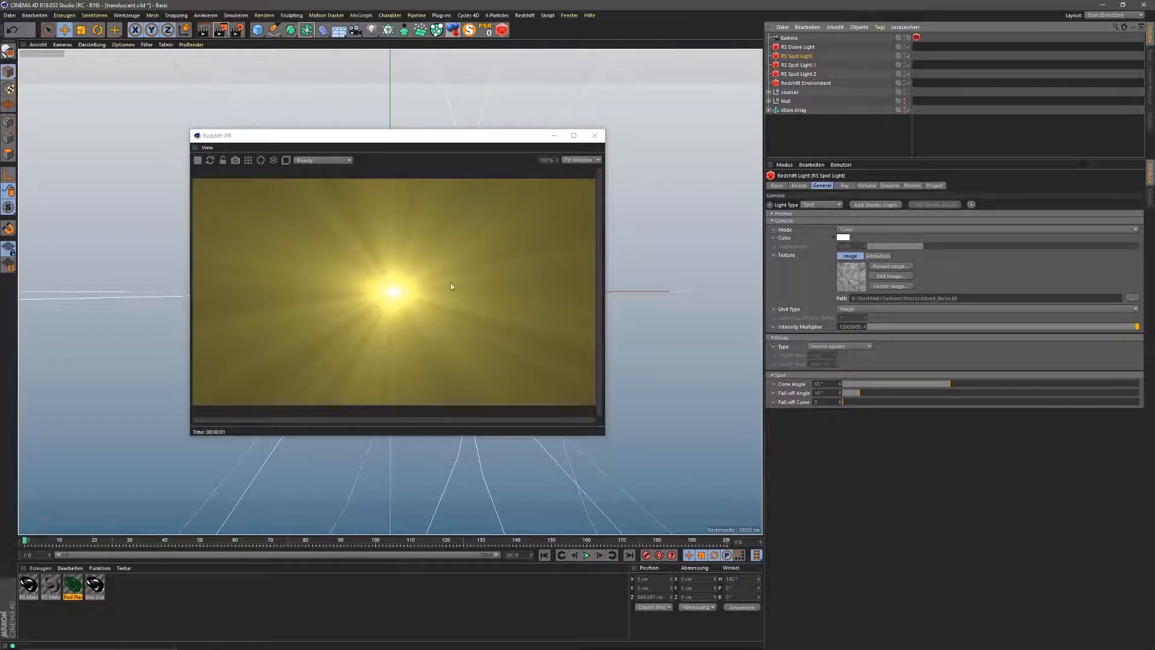
pyautogui.keyDown('alt'); pyautogui.doubleClick(904, 65); pyautogui.keyUp('alt')
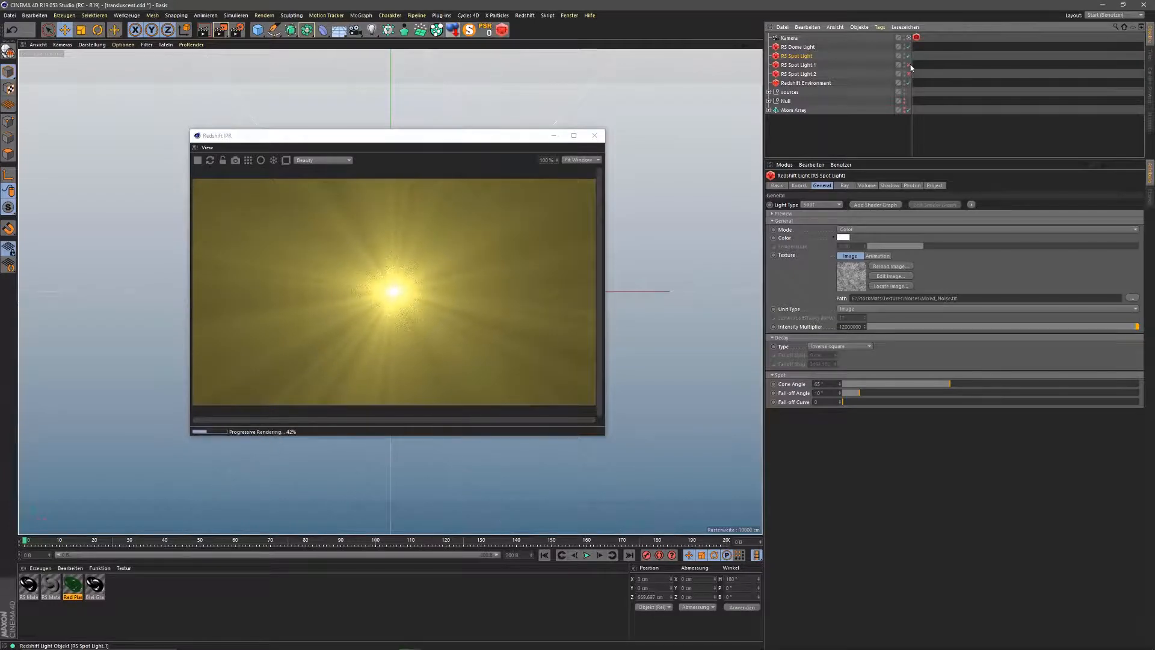
# Step: Browse for a spot light texture, cancel, then delete the light's noise texture path
pyautogui.click(1134, 299)
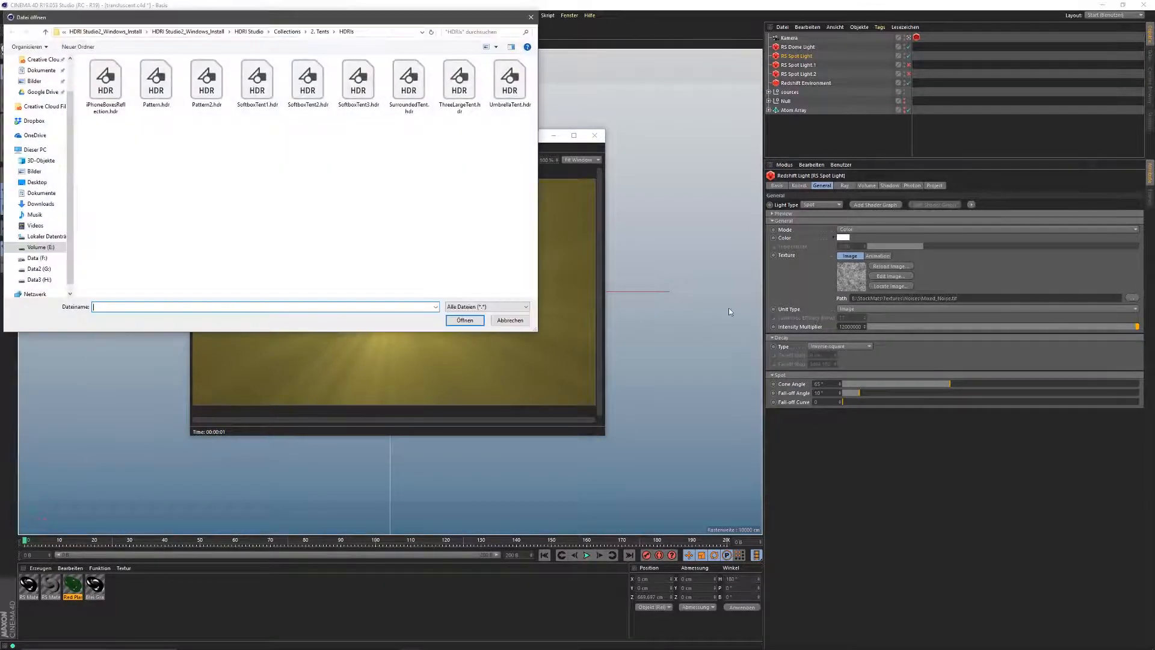
pyautogui.click(514, 320)
pyautogui.click(848, 299)
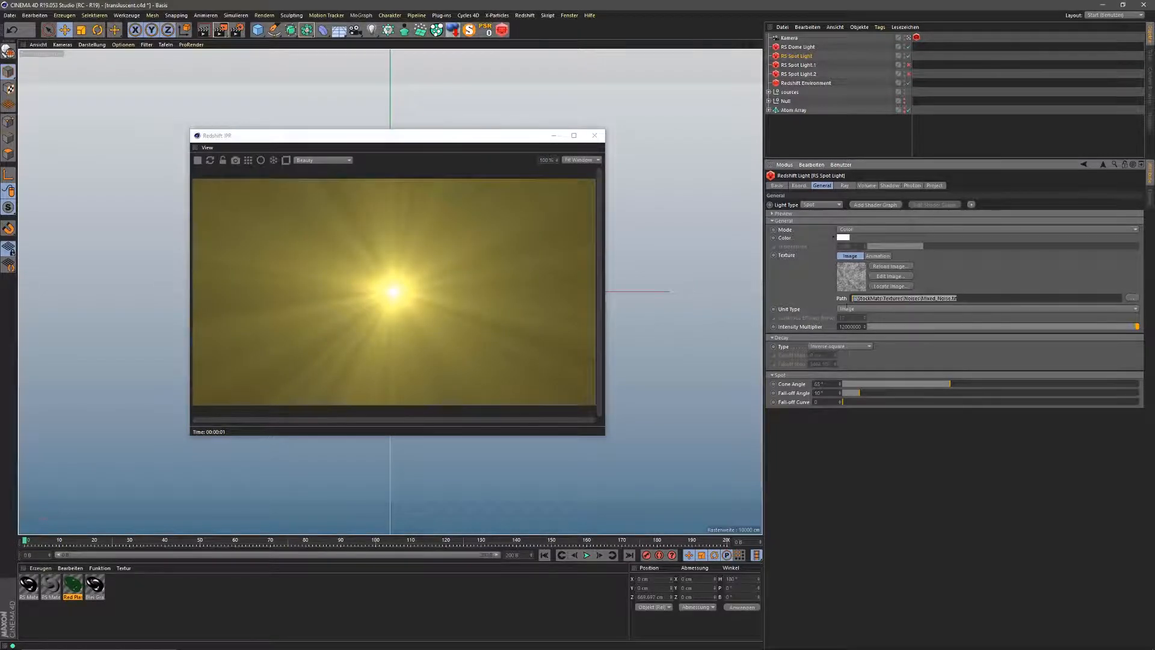
pyautogui.press('Delete')
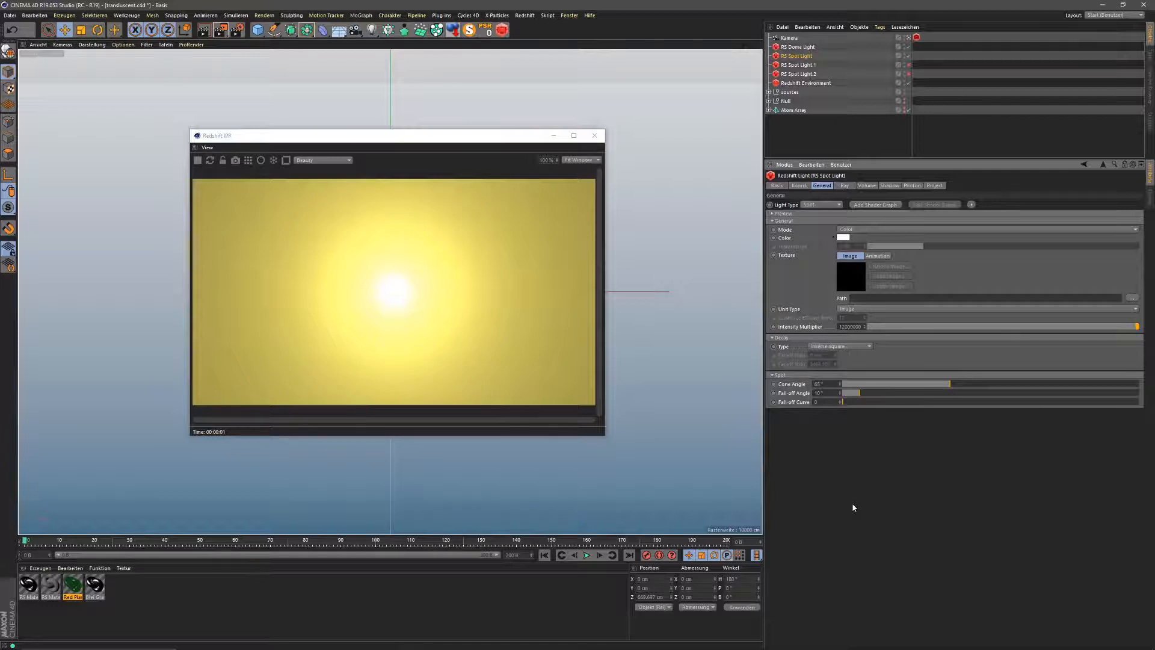
# Step: Restore the noise texture, enable RS Spot Light.1, and make the Null render again
pyautogui.hotkey('ctrl', 'z')
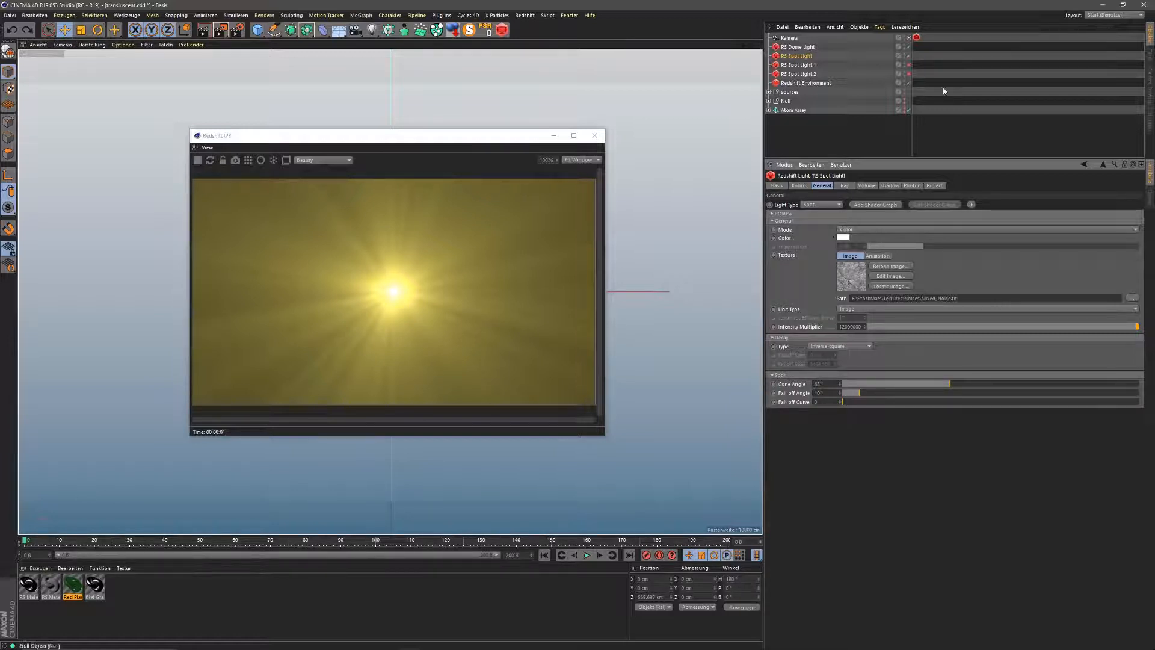
pyautogui.click(908, 64)
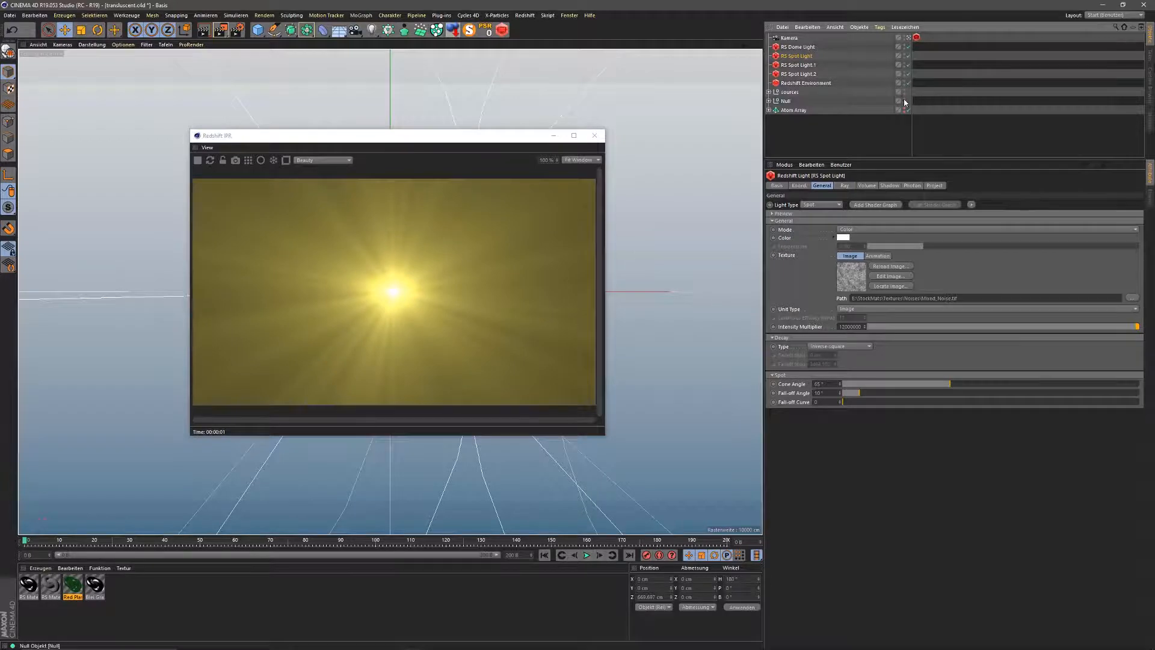
pyautogui.click(904, 100)
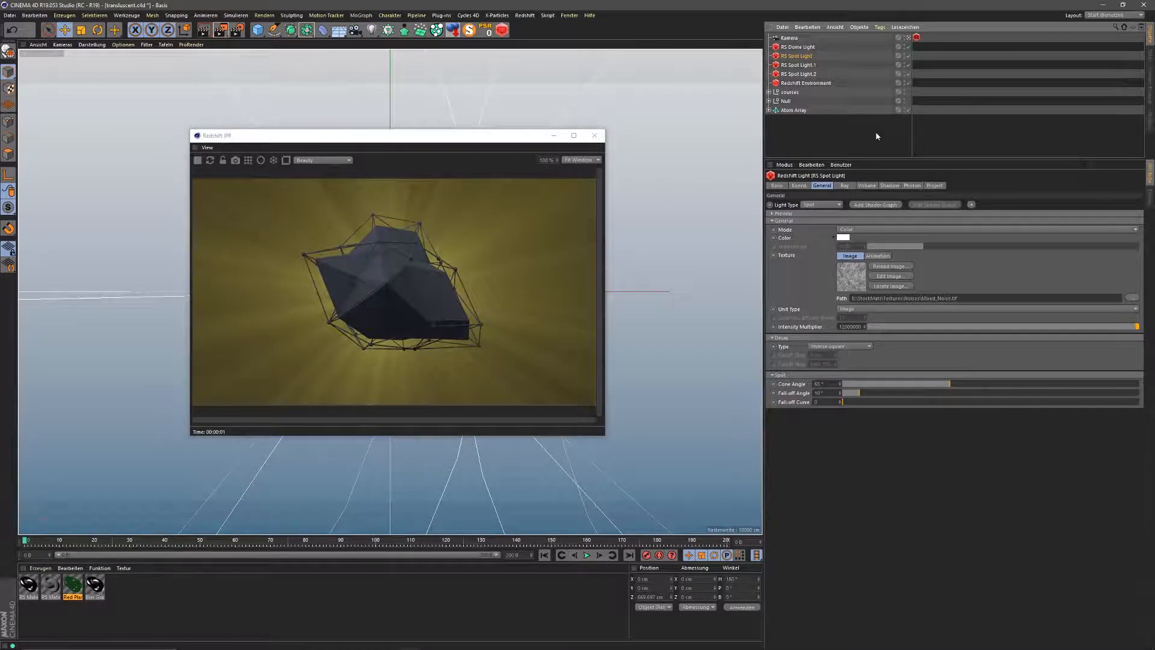
# Step: Switch the RS Dome Light off and back on to compare its effect
pyautogui.click(806, 48)
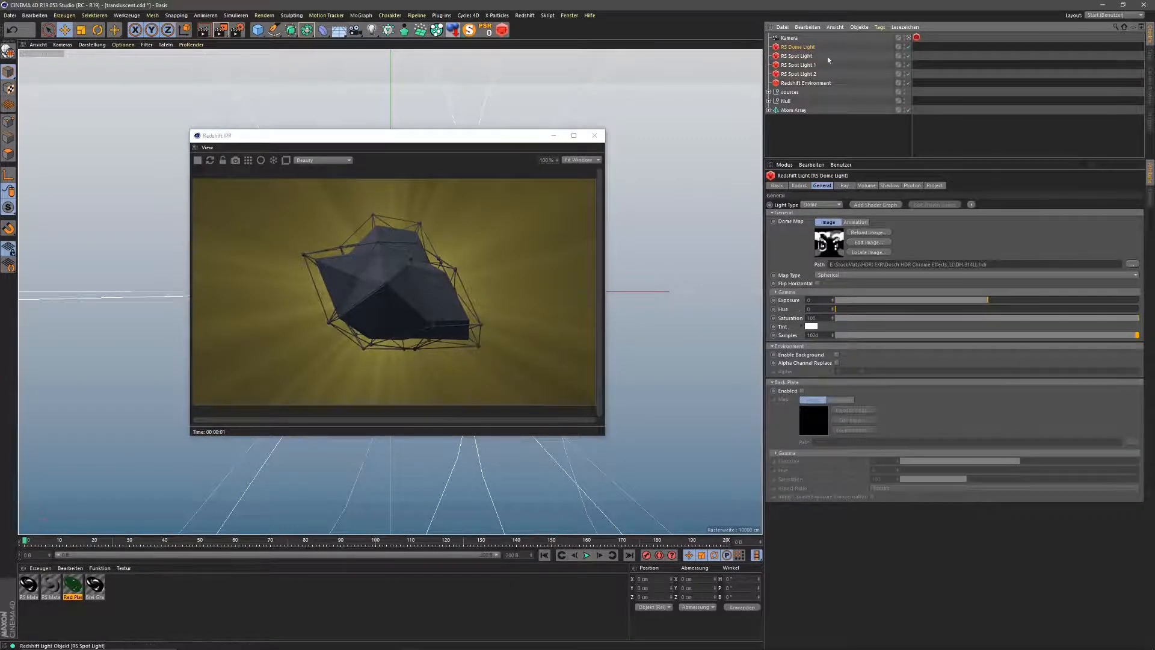
pyautogui.click(909, 47)
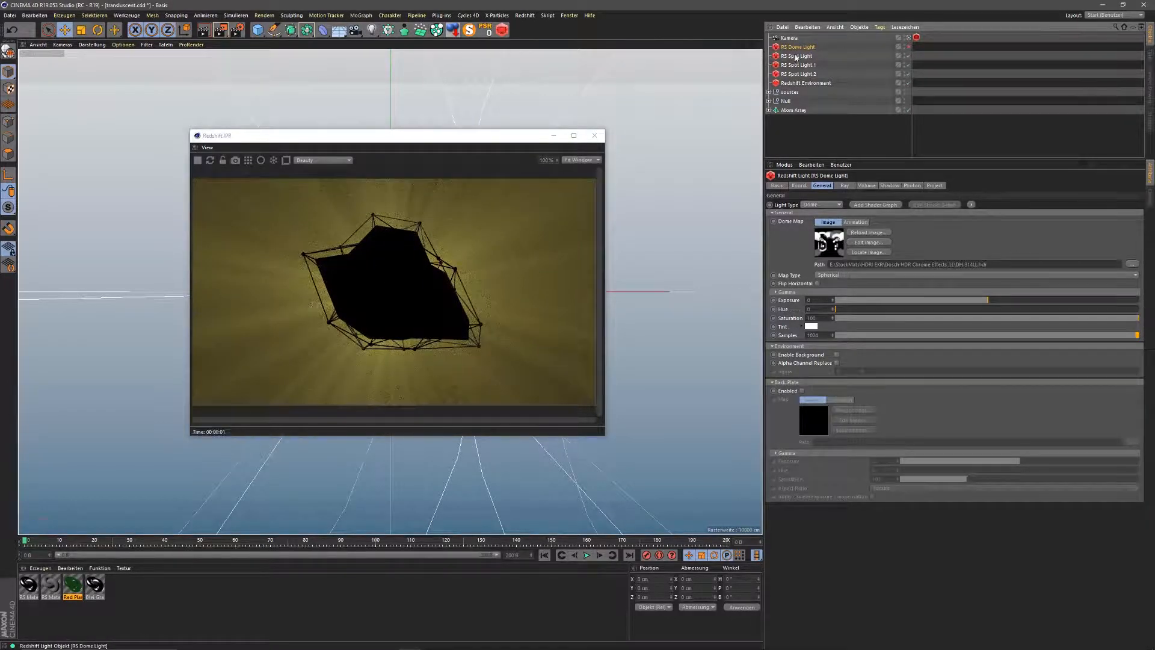
pyautogui.click(909, 47)
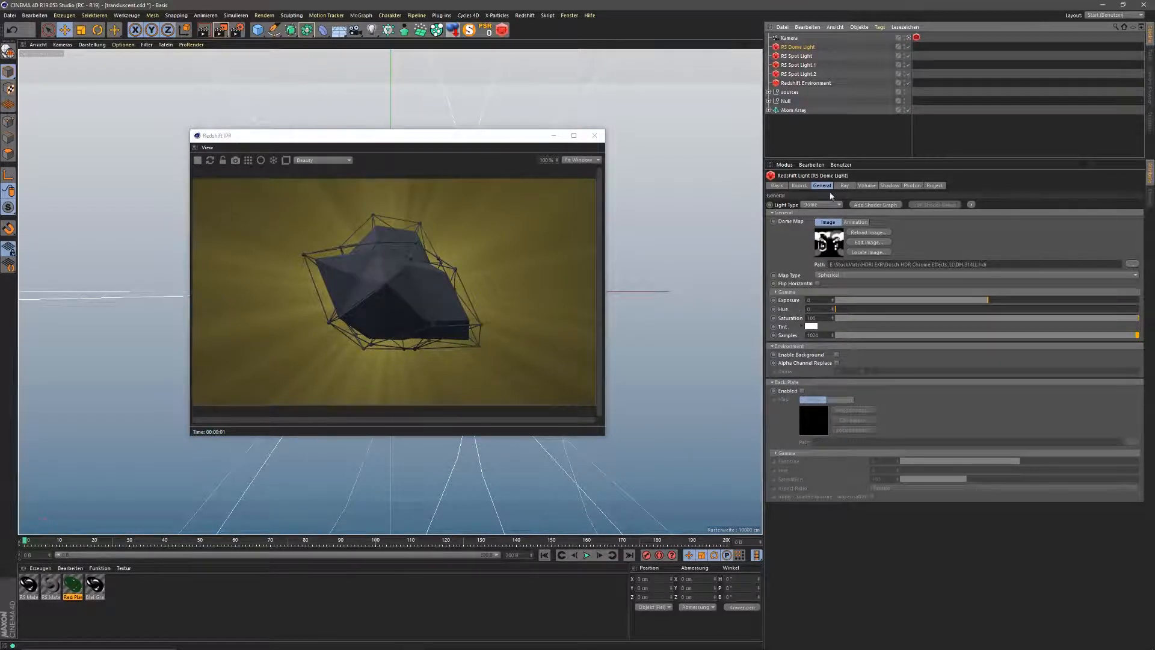
# Step: Test the dome light's volume Contribution Scale at about 1, reset it to 0, and apply RS Material to Atom Array
pyautogui.click(863, 186)
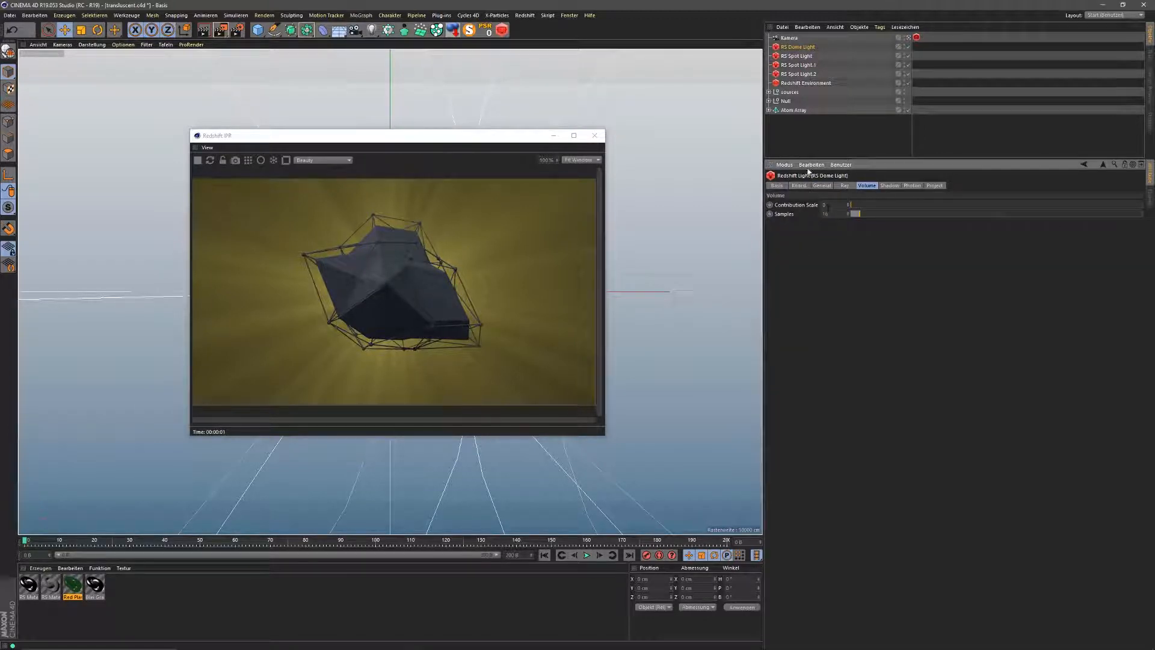
pyautogui.moveTo(854, 205); pyautogui.dragTo(1143, 205)
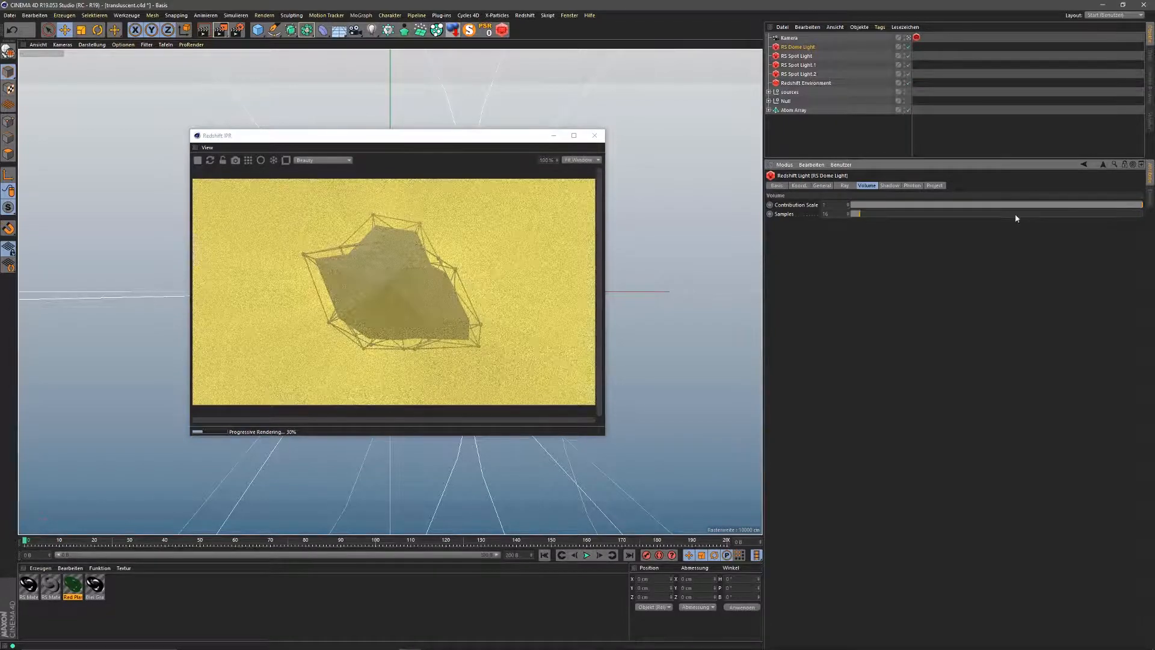
pyautogui.moveTo(1027, 207); pyautogui.dragTo(852, 216)
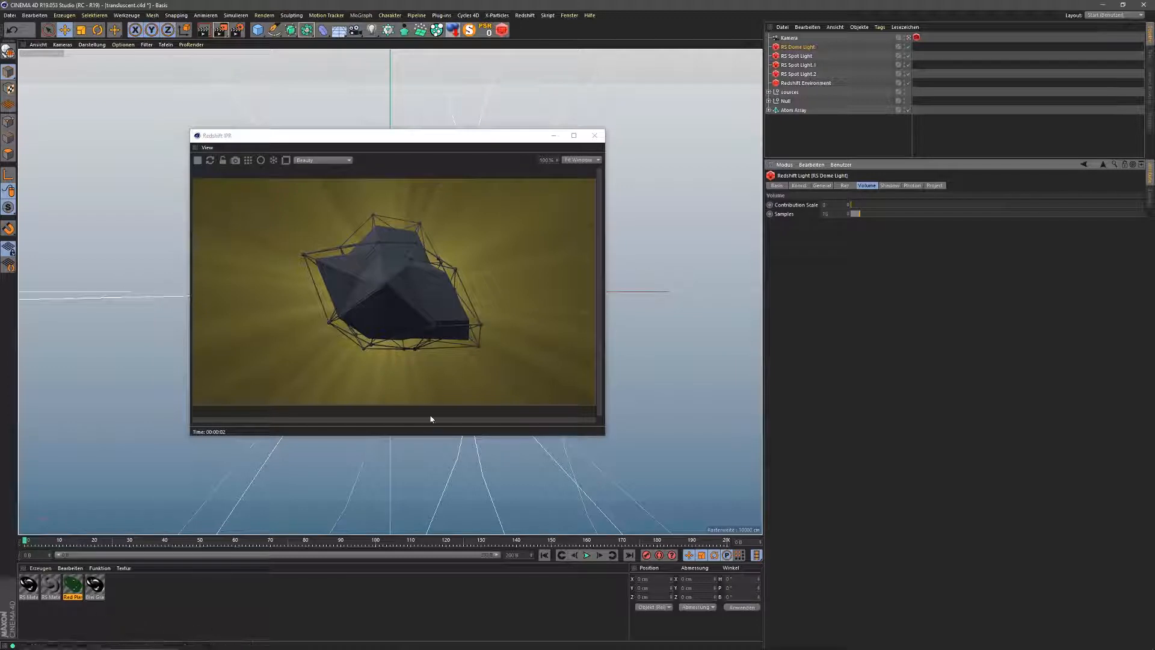
pyautogui.click(799, 111)
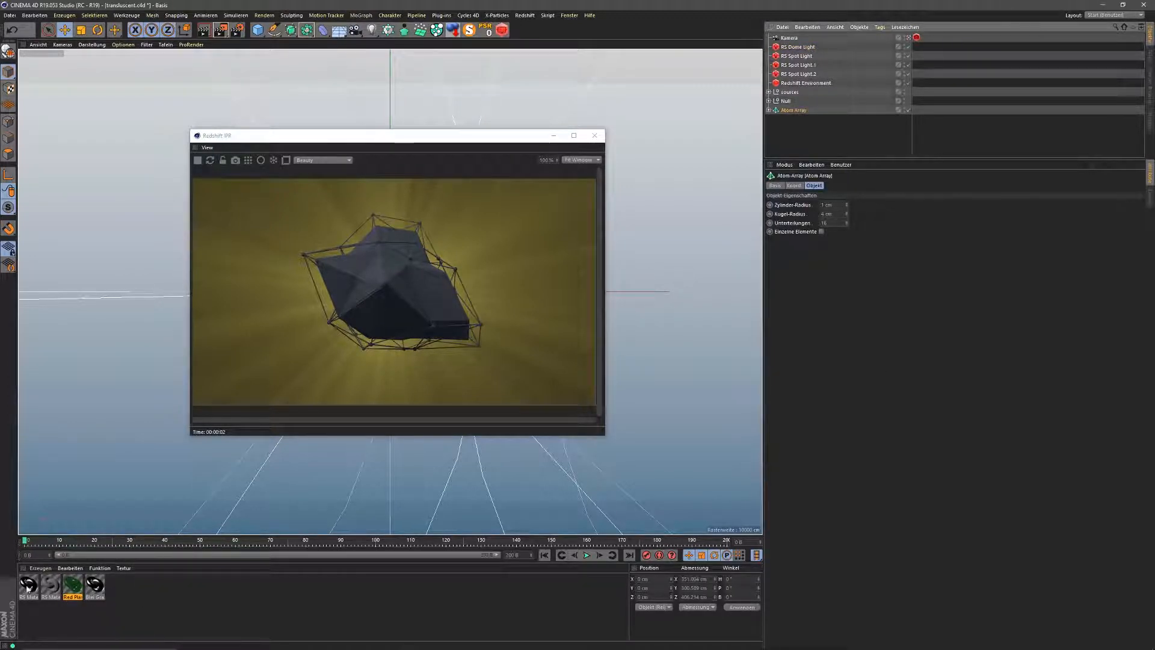
pyautogui.moveTo(26, 589); pyautogui.dragTo(798, 114)
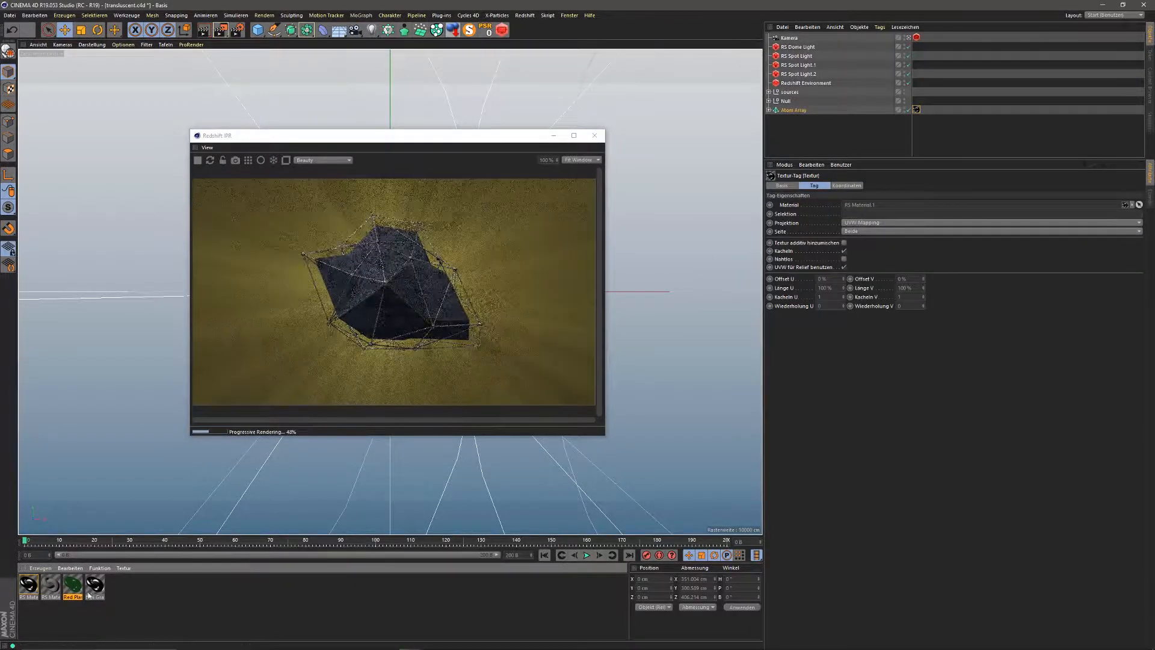
# Step: Inspect RS Material's node parameters, then drag Red Plastic onto the Null
pyautogui.doubleClick(29, 585)
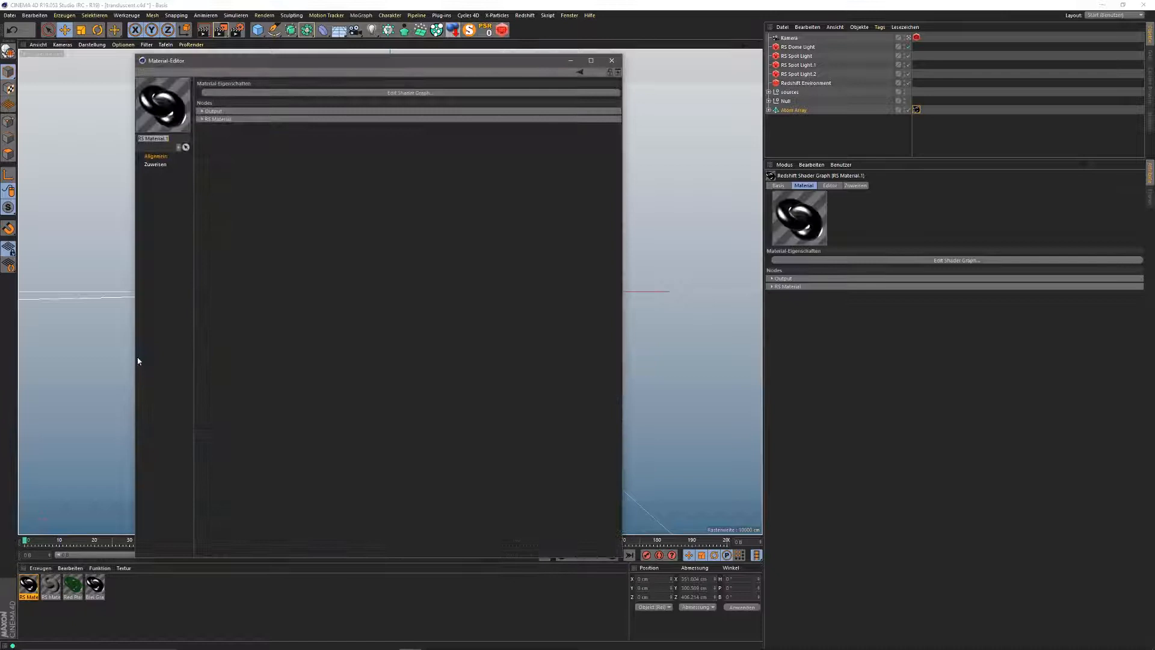
pyautogui.click(203, 119)
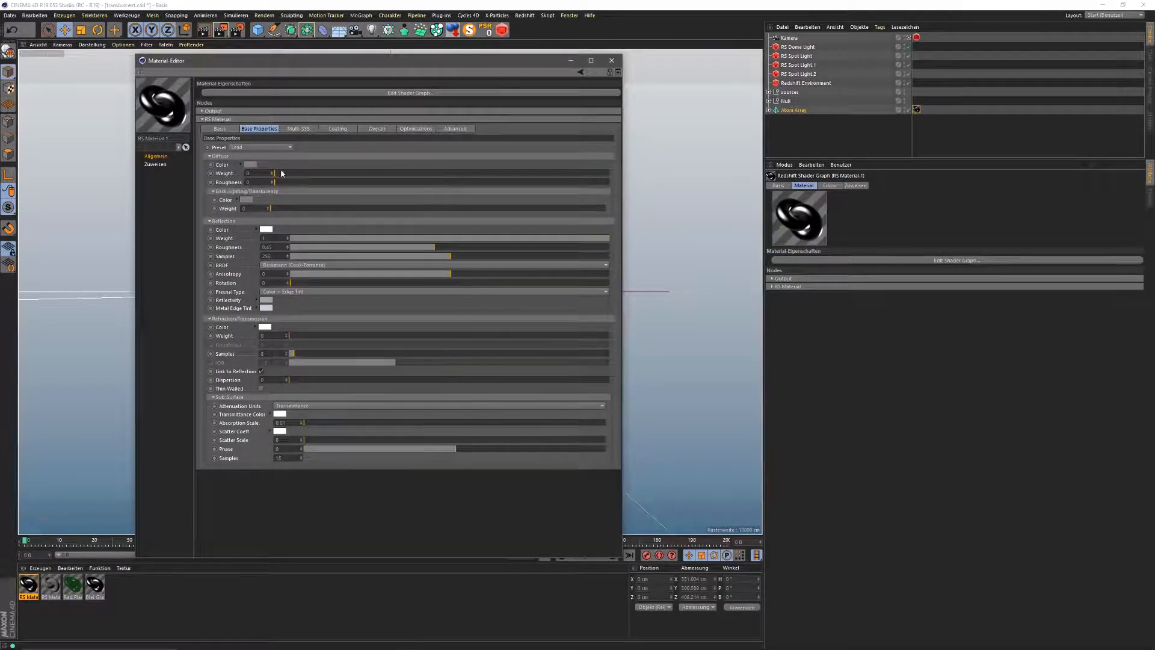
pyautogui.click(612, 60)
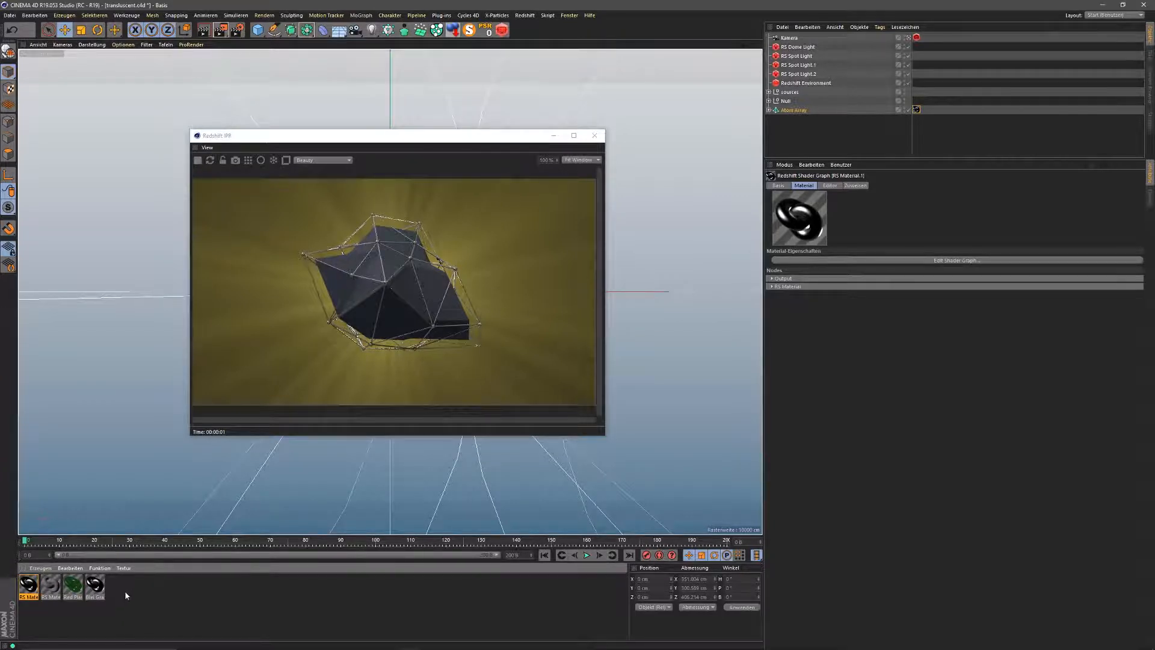
pyautogui.moveTo(71, 586); pyautogui.dragTo(785, 102)
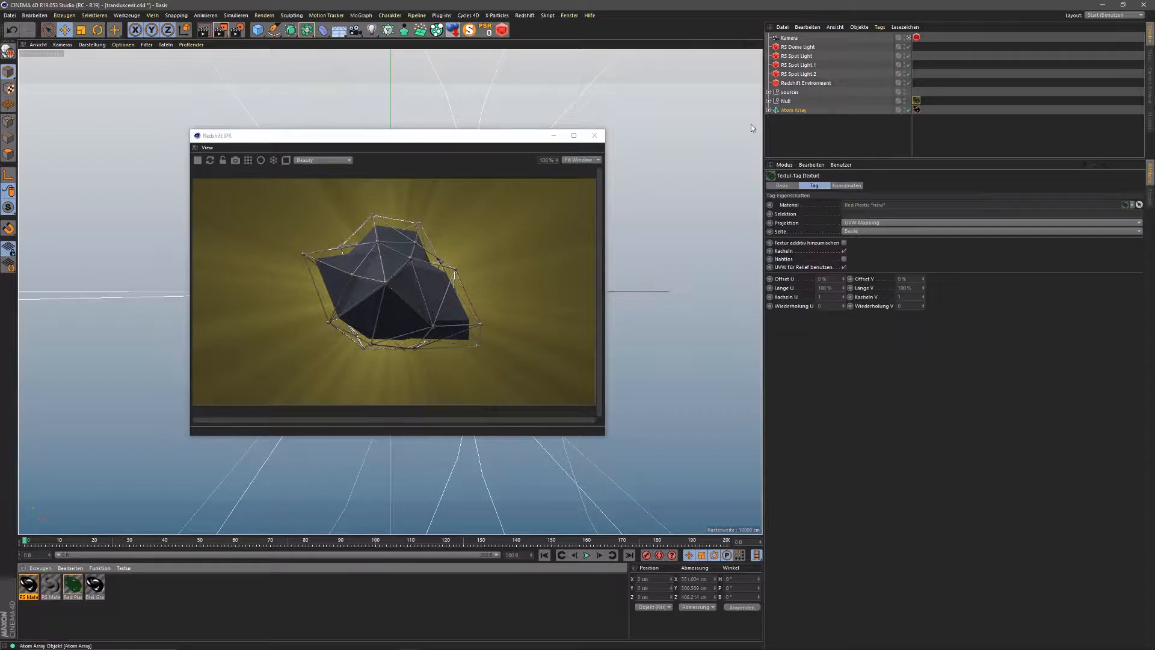
# Step: Apply Red Plastic to the Null, move its tag onto Polygonreduktion, and collapse the Null
pyautogui.click(769, 101)
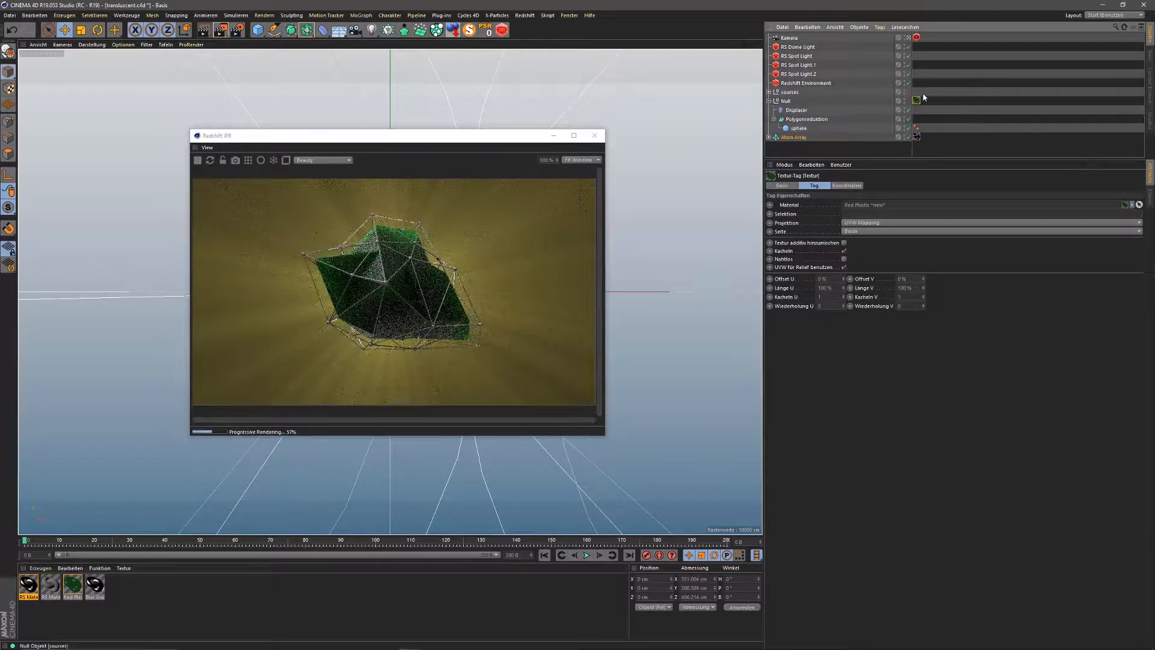
pyautogui.moveTo(916, 100); pyautogui.dragTo(810, 120)
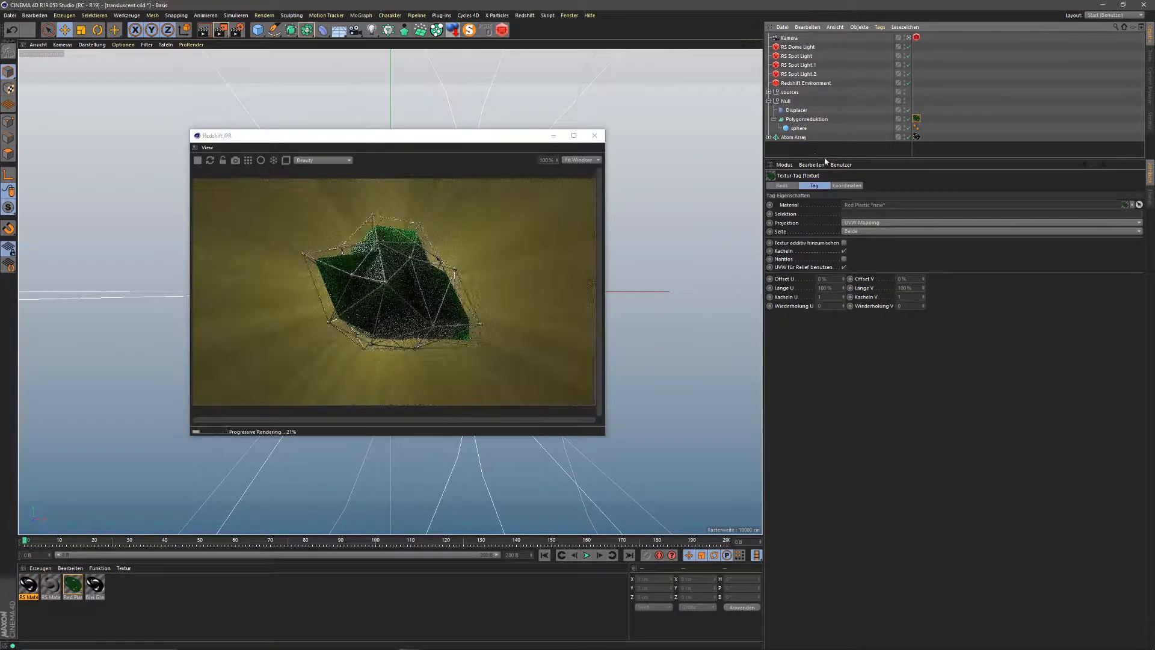
pyautogui.click(769, 101)
# Step: Open the Red Plastic material in the Material Editor
pyautogui.click(73, 584)
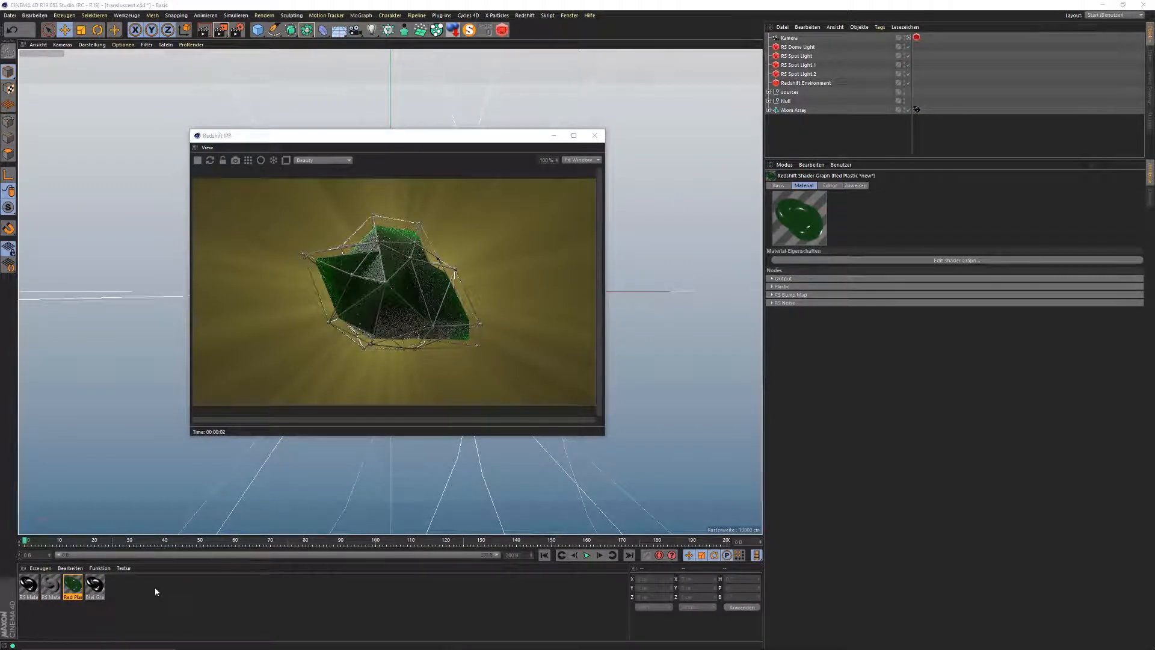
pyautogui.click(70, 583)
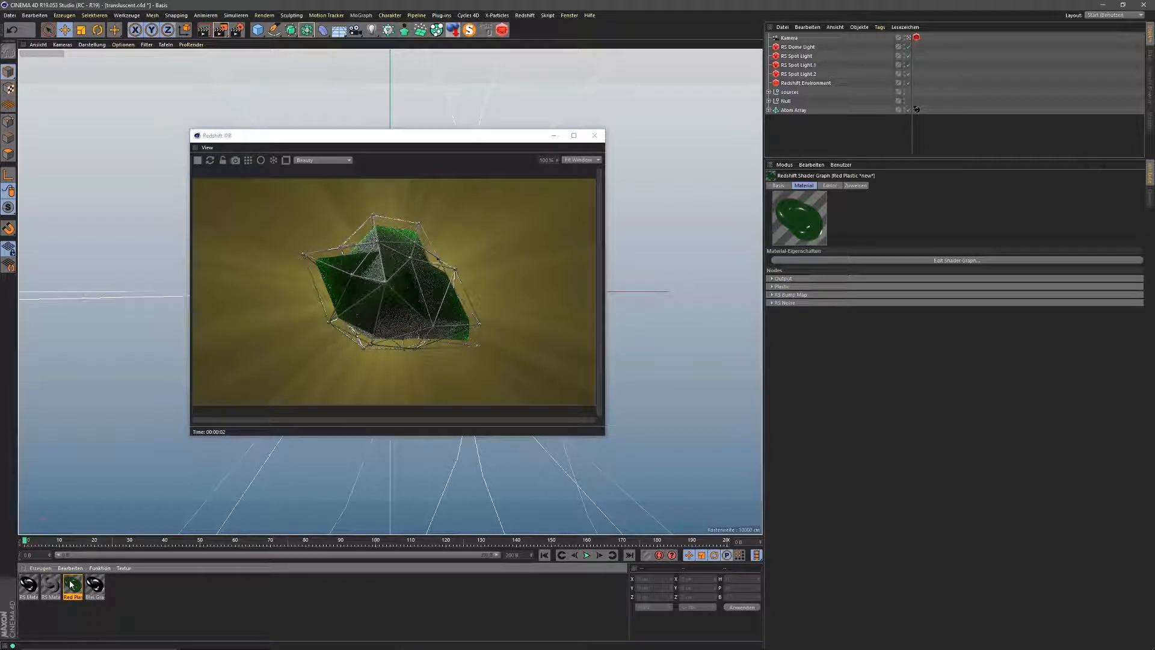
pyautogui.doubleClick(71, 584)
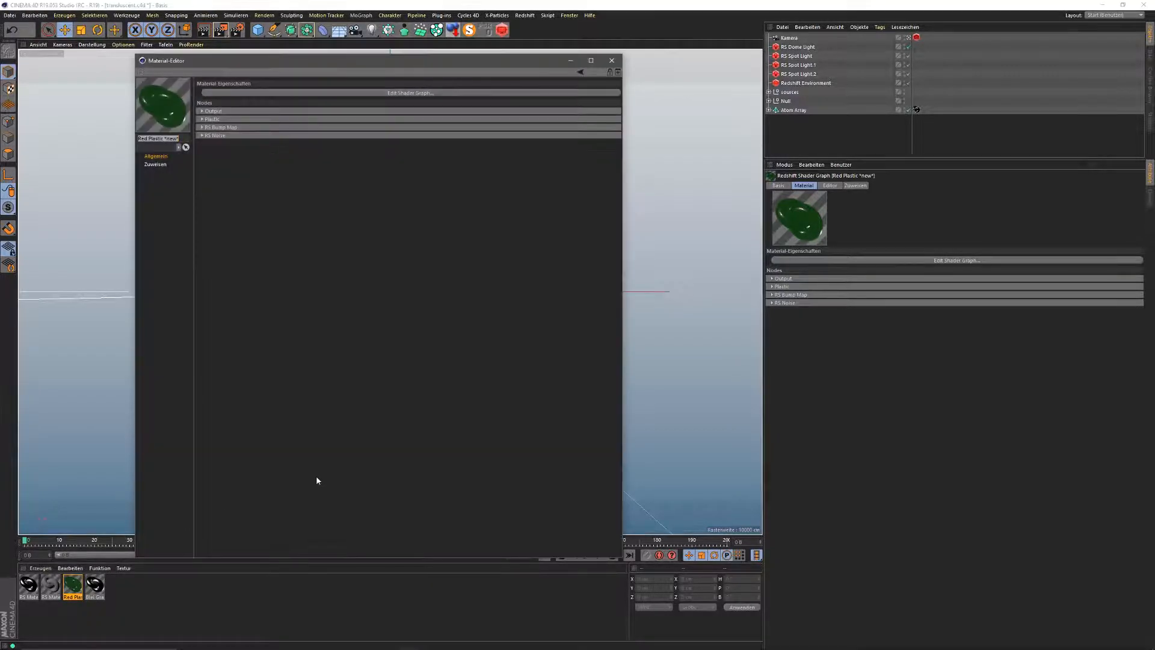
# Step: Inspect Red Plastic's Plastic, RS Noise and RS Bump Map nodes, then close the Shader Graph
pyautogui.click(202, 119)
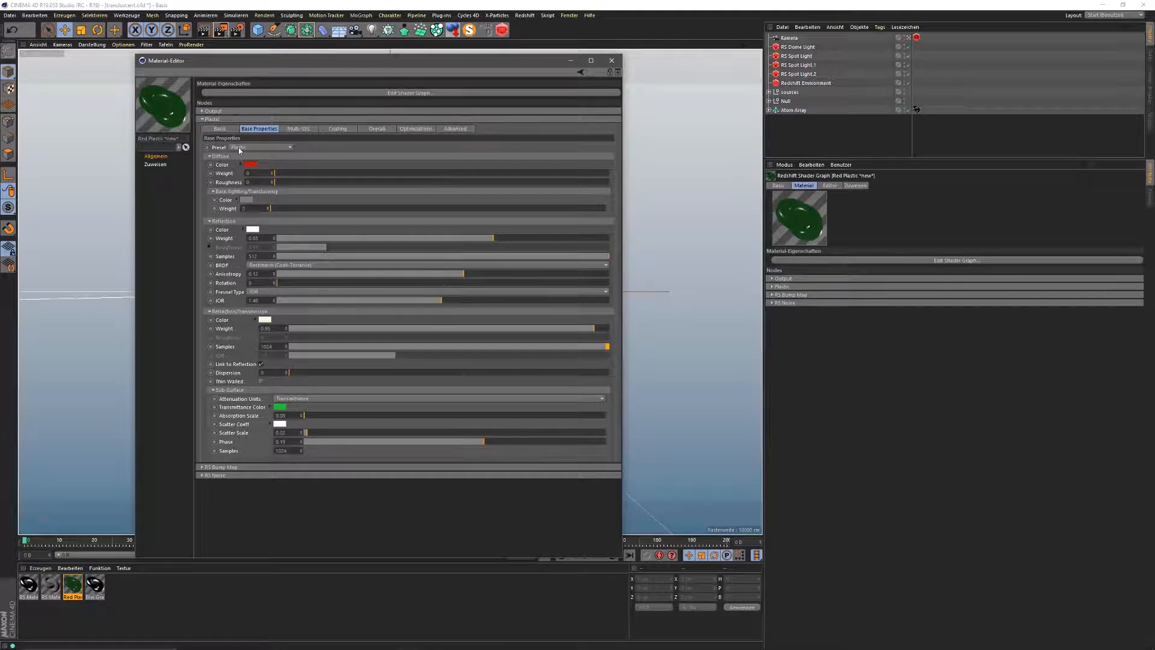
pyautogui.click(377, 93)
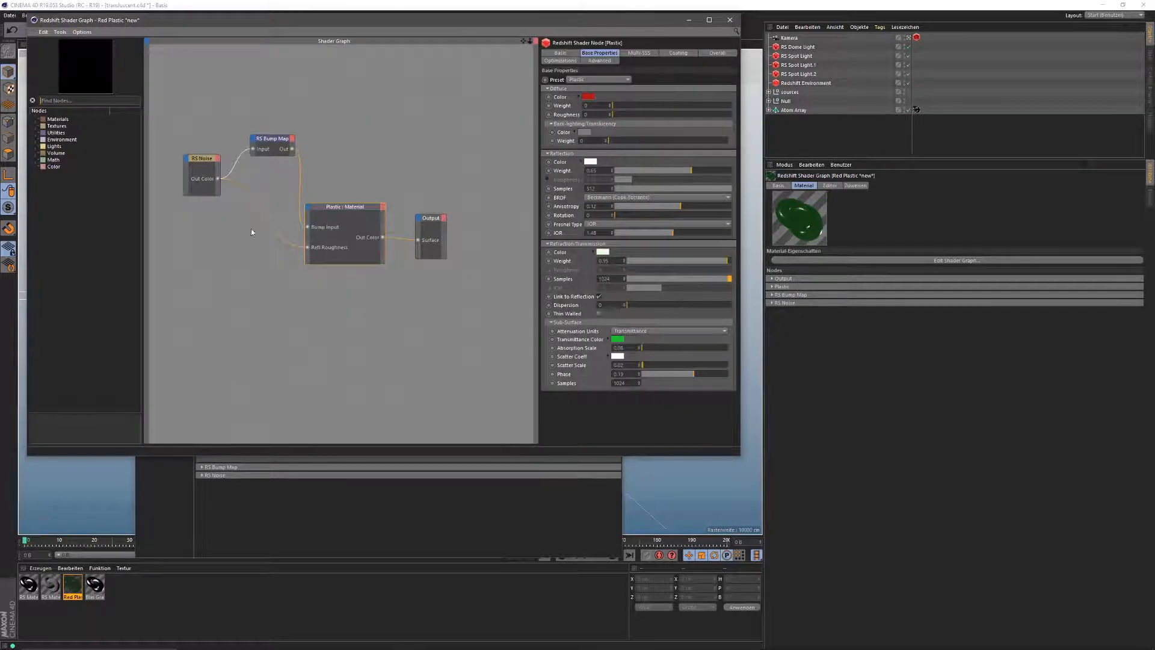
pyautogui.click(201, 158)
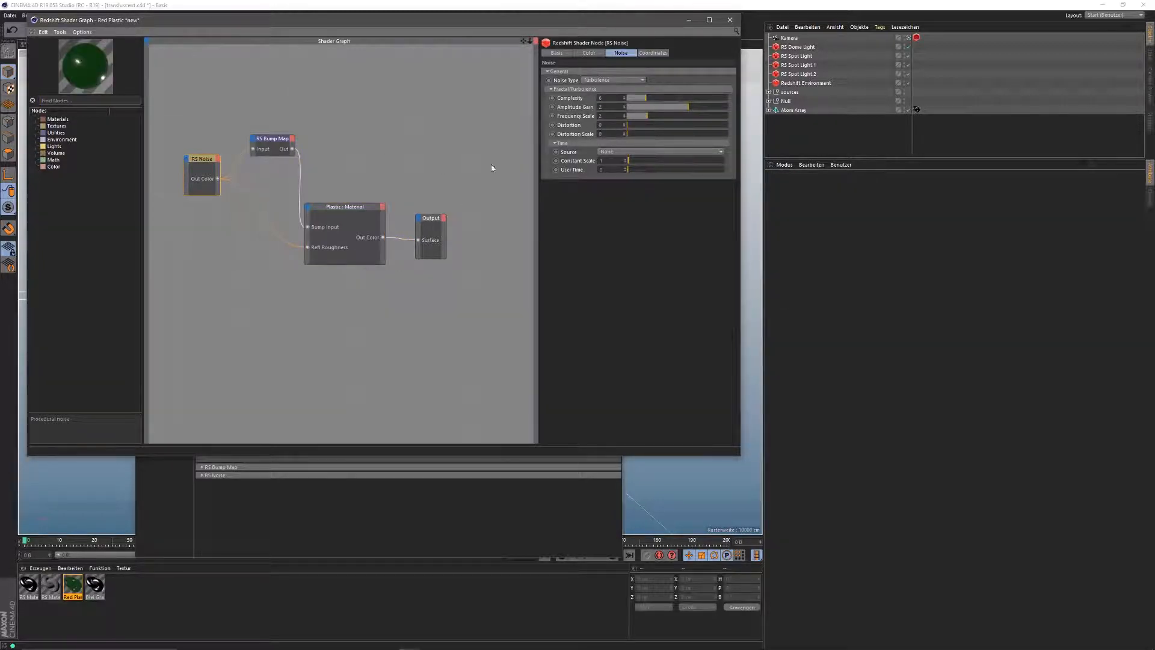
pyautogui.click(269, 146)
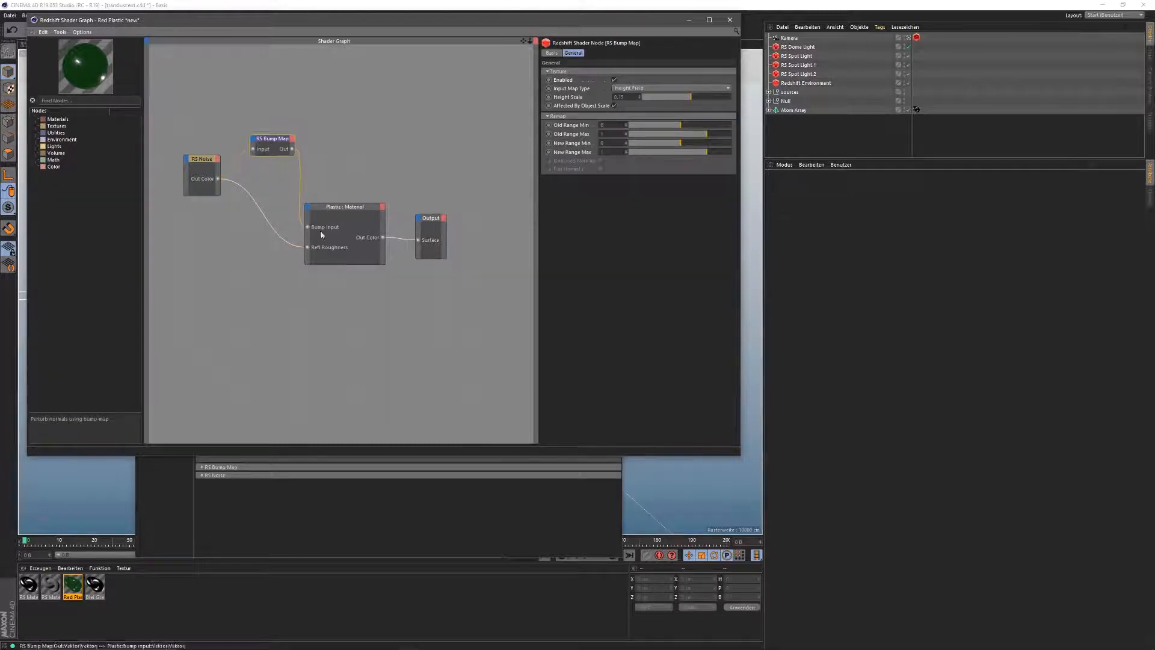
pyautogui.click(308, 207)
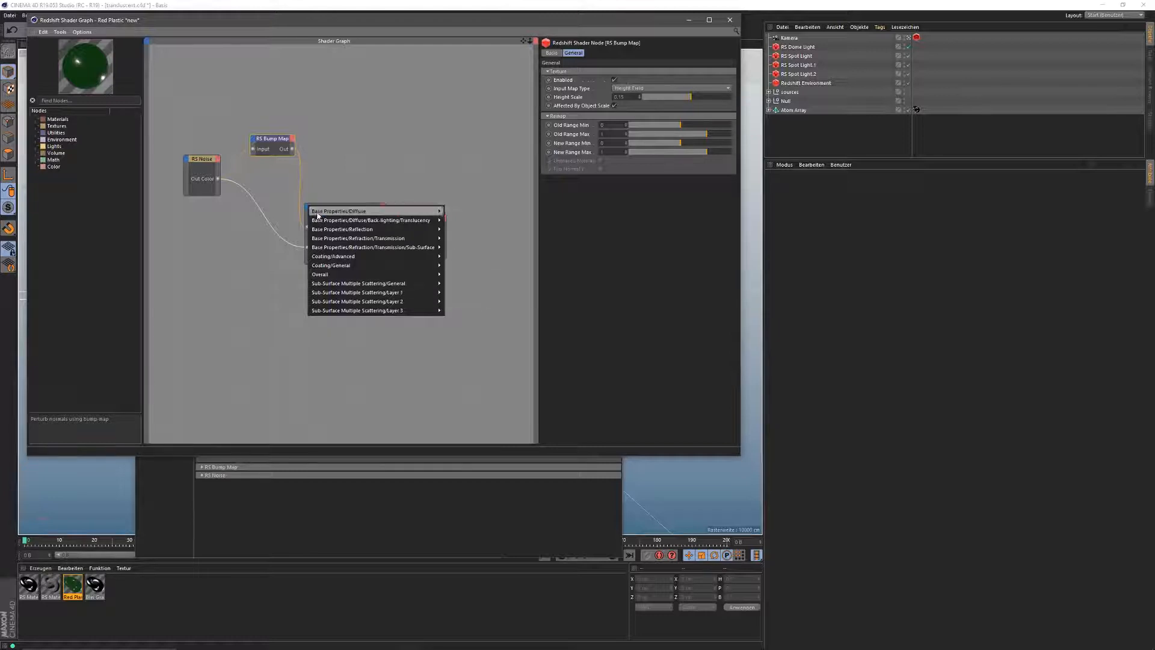
pyautogui.click(252, 302)
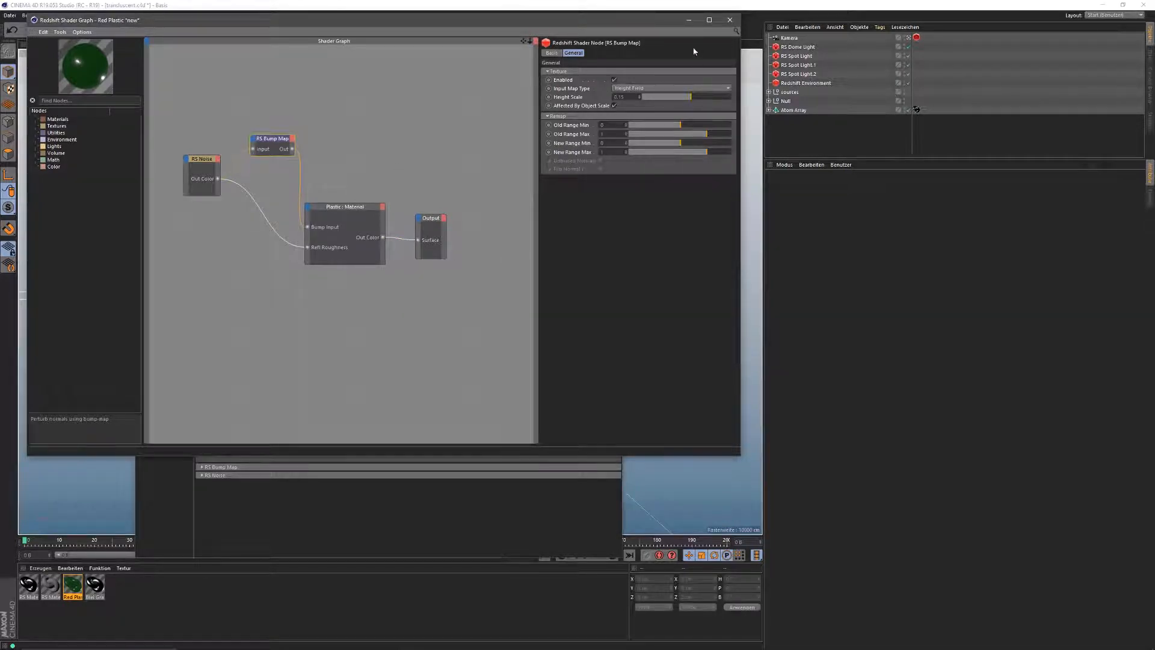
pyautogui.click(730, 20)
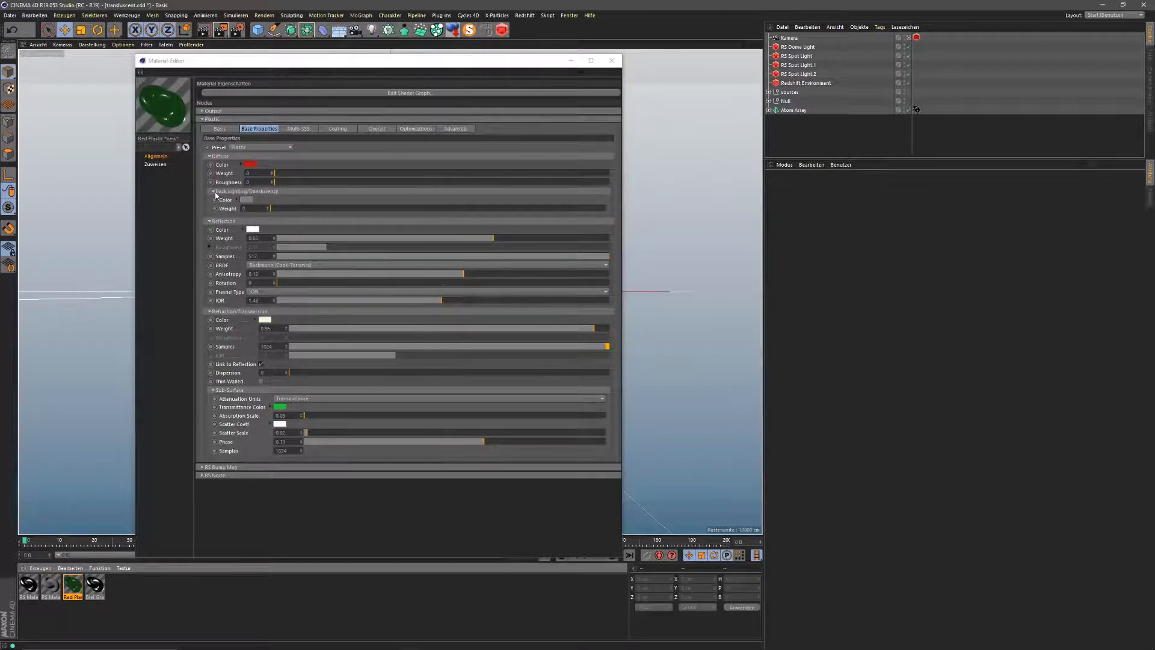
# Step: Place the Material Editor on the right with the Redshift IPR window beside it
pyautogui.moveTo(298, 66); pyautogui.dragTo(668, 80)
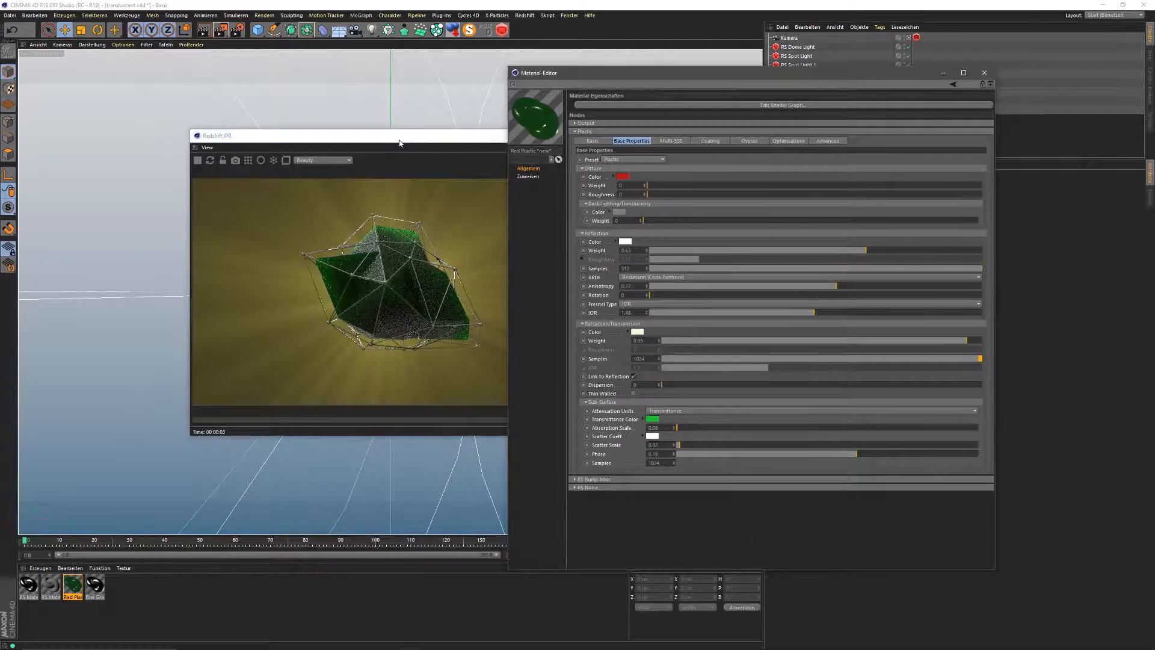
pyautogui.moveTo(401, 139); pyautogui.dragTo(275, 154)
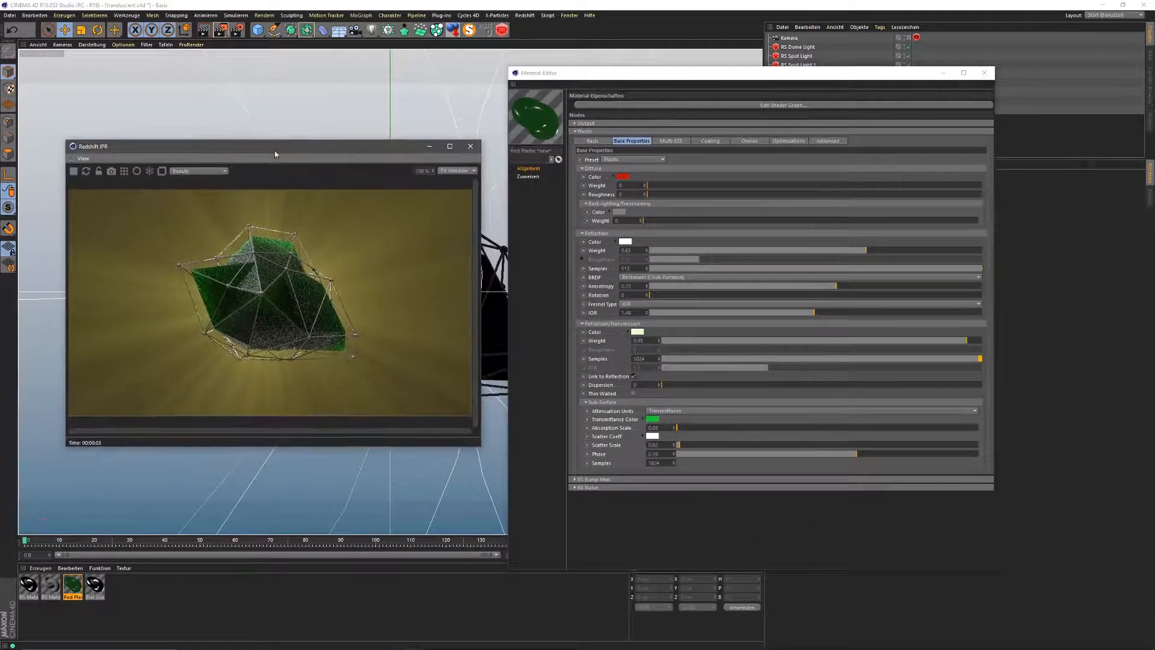
pyautogui.moveTo(633, 74); pyautogui.dragTo(610, 58)
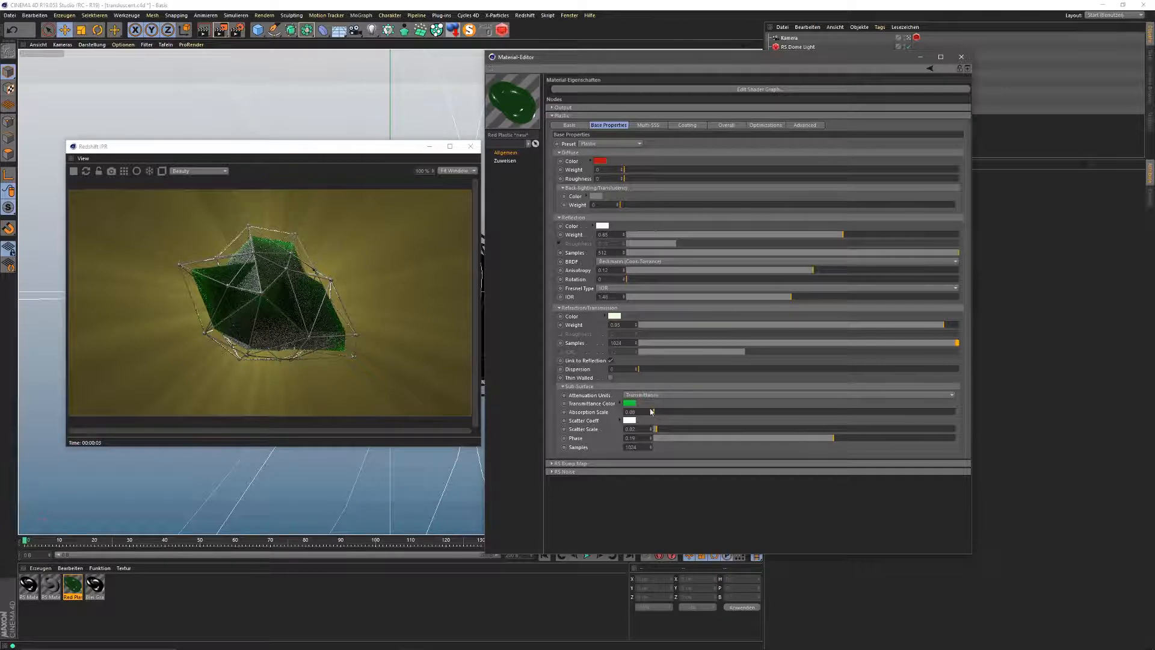
pyautogui.moveTo(657, 415); pyautogui.dragTo(672, 415)
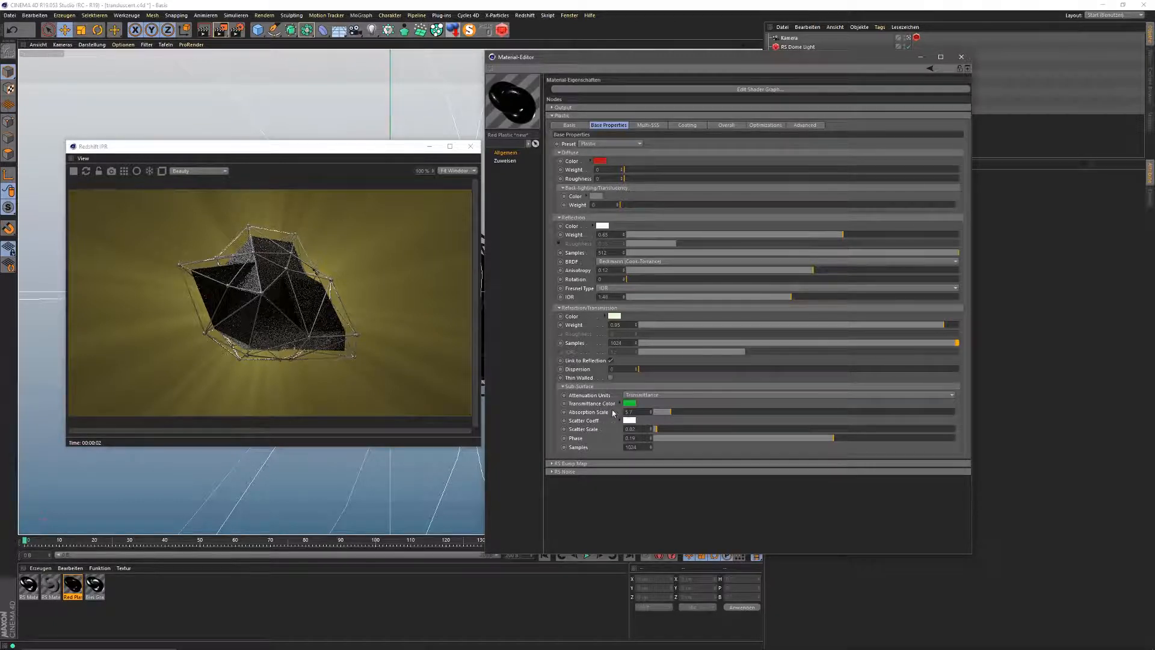
pyautogui.hotkey('ctrl', 'z')
pyautogui.click(172, 250)
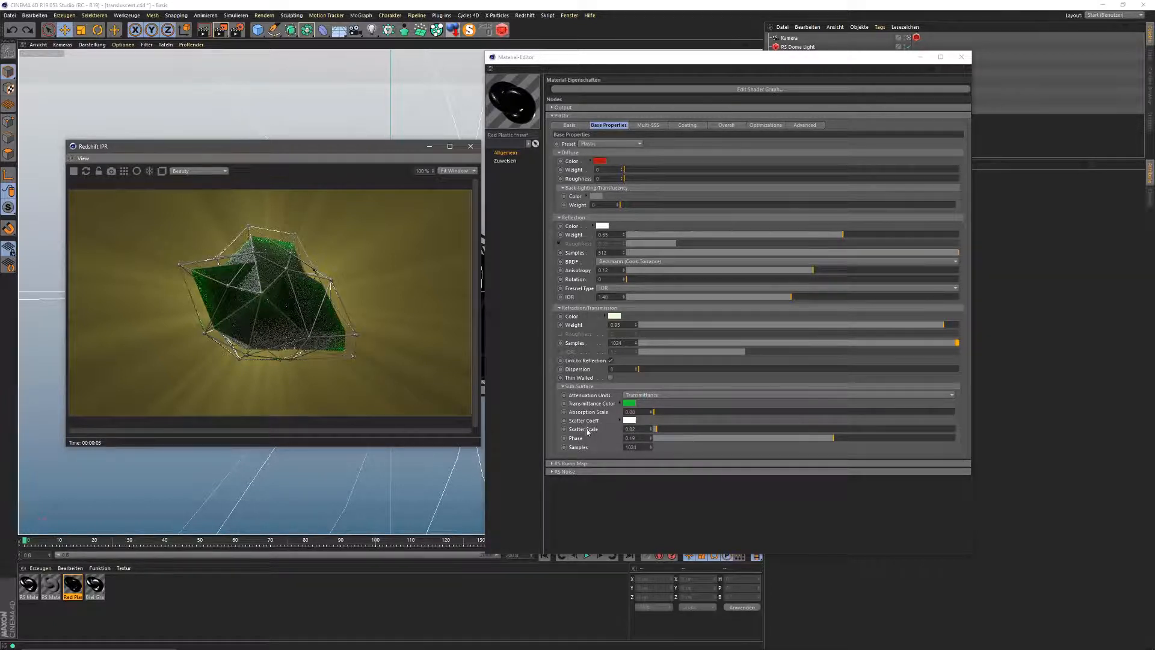
# Step: Try a 0.148 scatter scale and undo it, then raise the subsurface phase stepwise to 0.178
pyautogui.moveTo(659, 432); pyautogui.dragTo(676, 434)
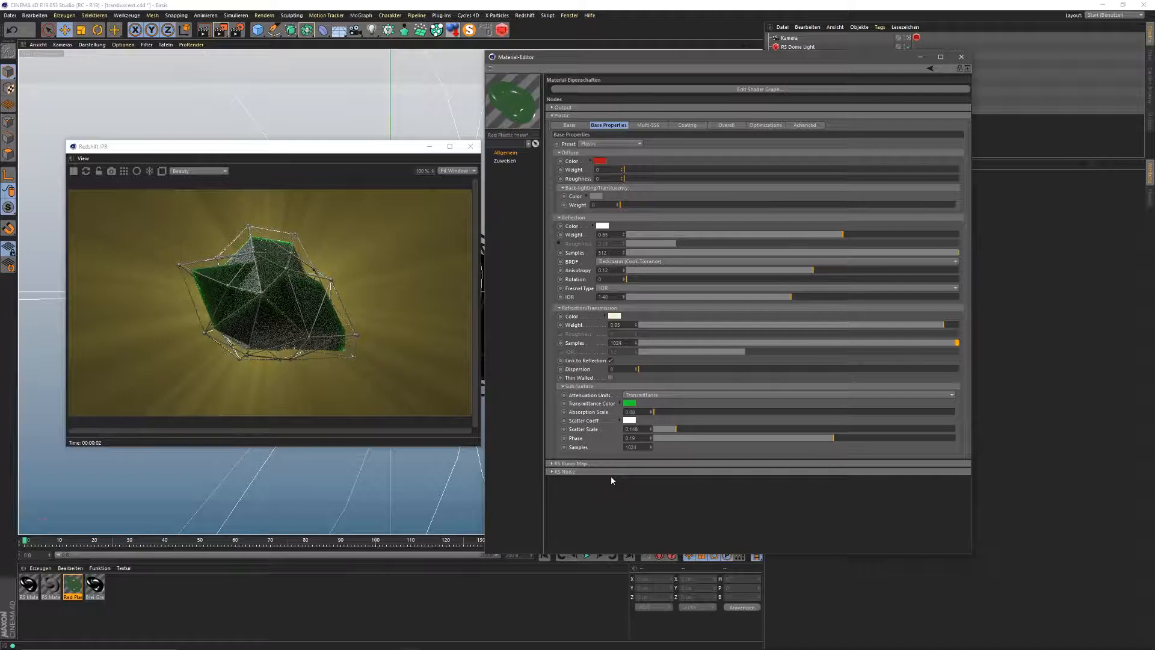
pyautogui.hotkey('ctrl', 'z')
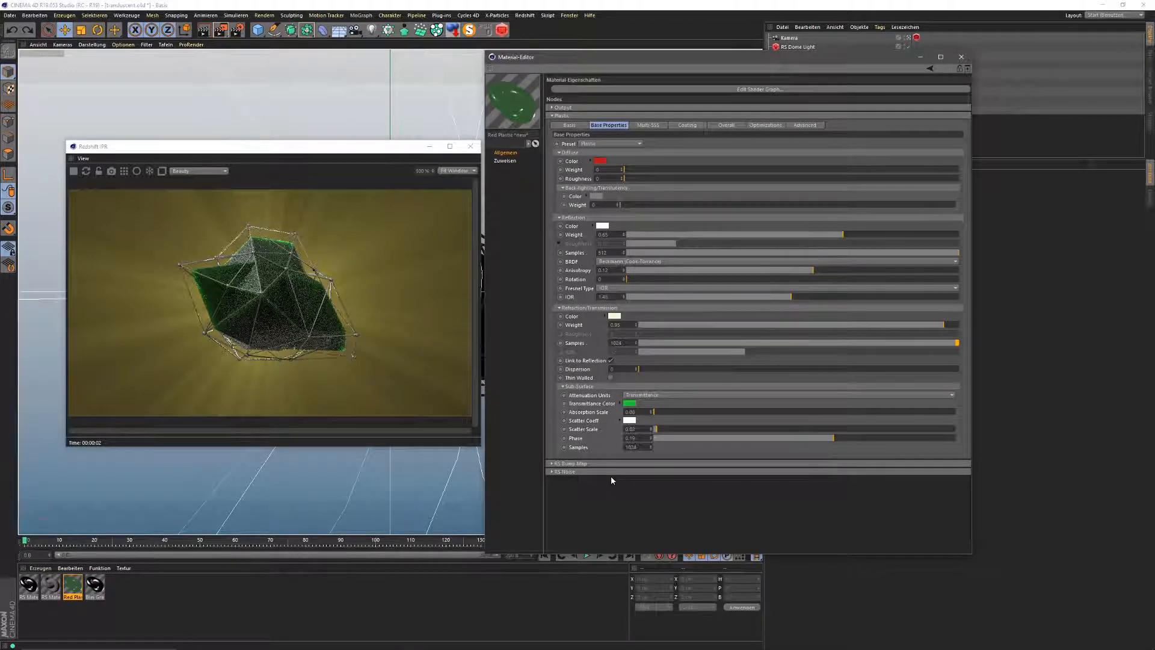
pyautogui.moveTo(833, 442); pyautogui.dragTo(785, 439)
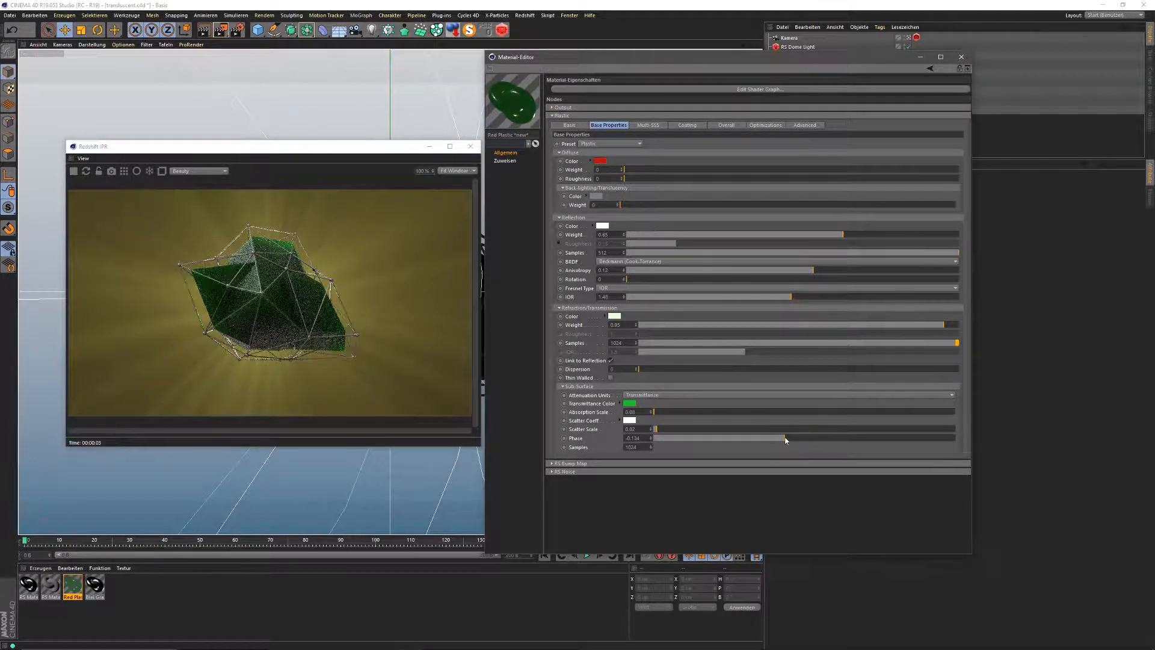
pyautogui.click(800, 438)
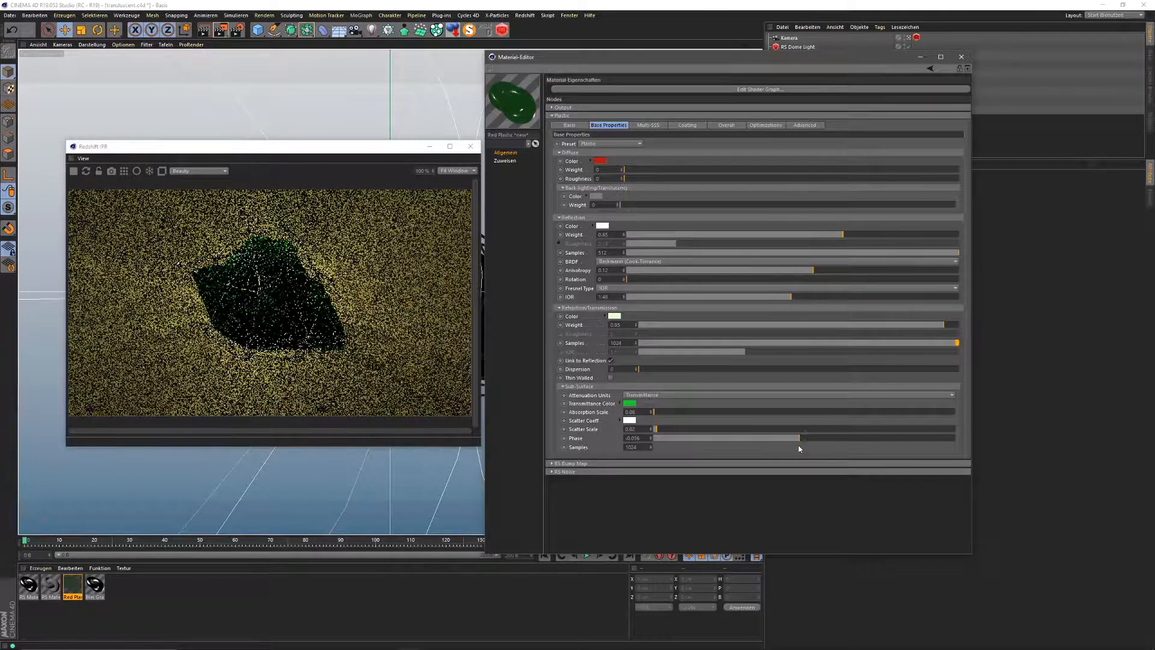
pyautogui.click(821, 438)
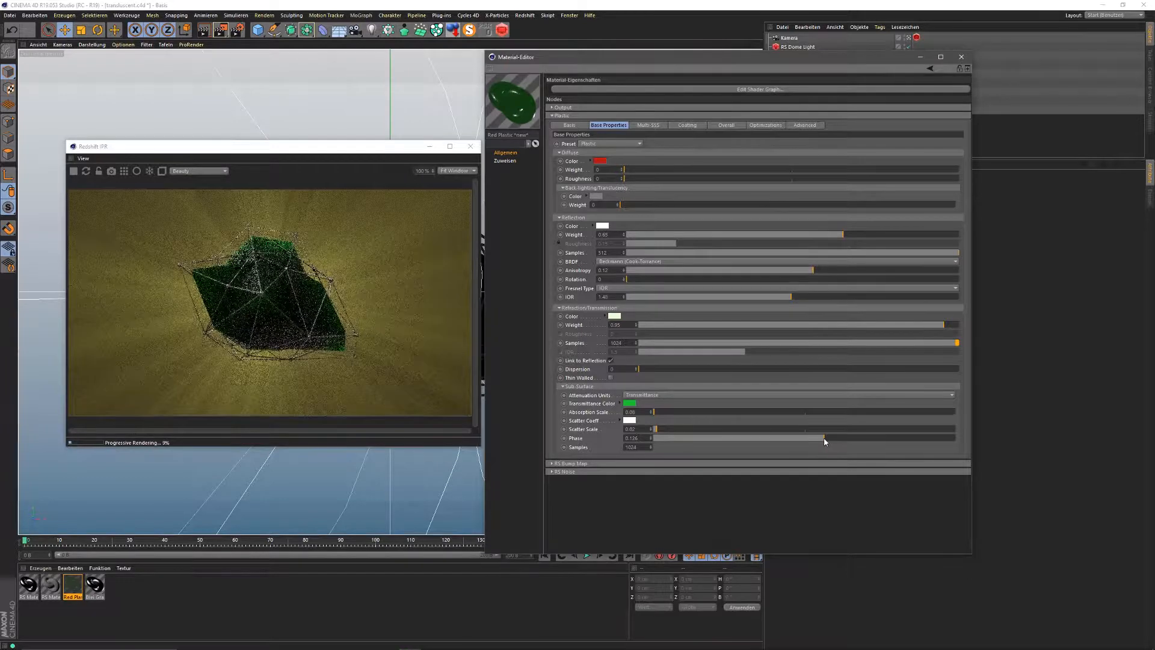
pyautogui.click(832, 438)
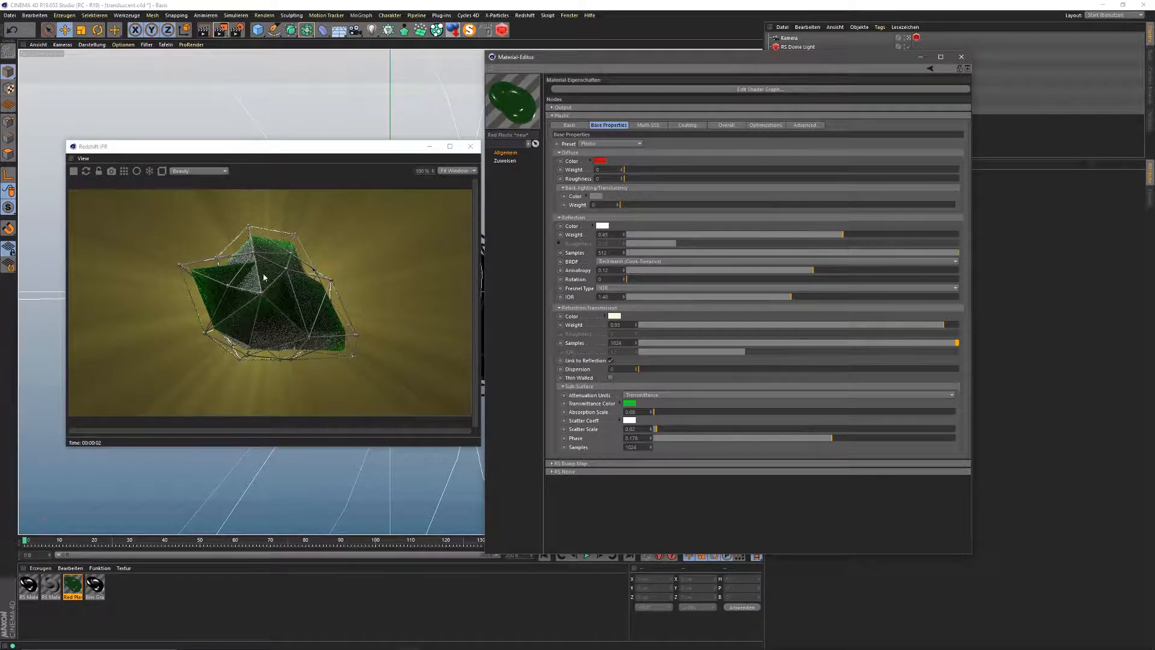
pyautogui.moveTo(389, 148); pyautogui.dragTo(374, 146)
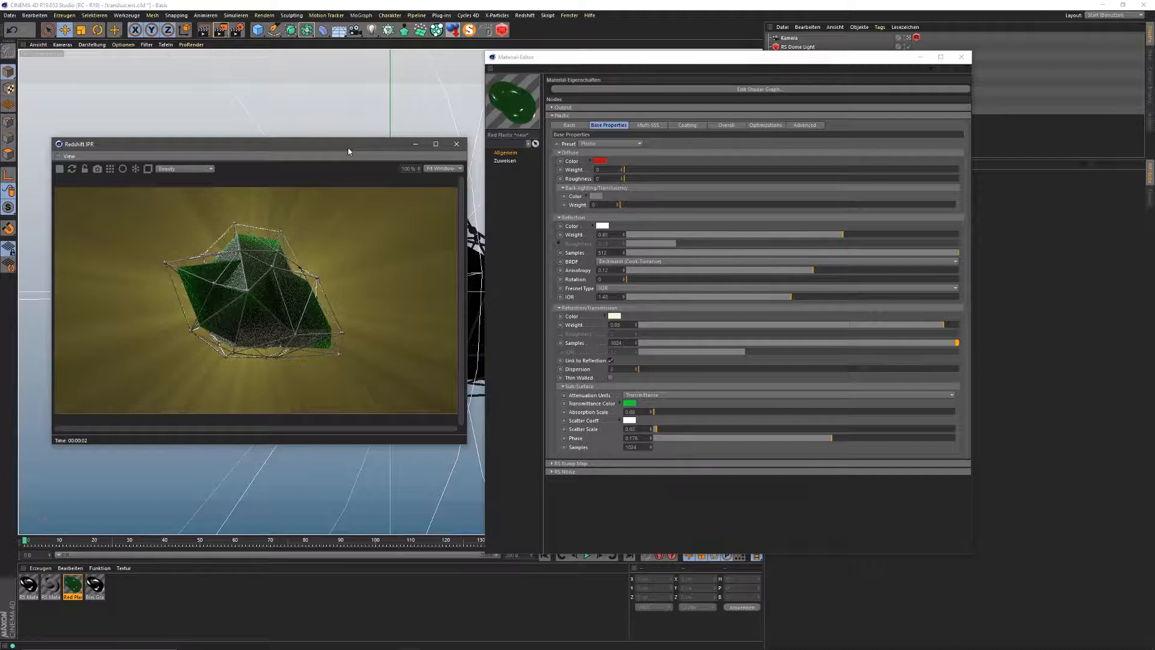
# Step: Open Render Settings, move it right, and show Redshift's Basic sampling options (unified samples 128–512)
pyautogui.click(237, 30)
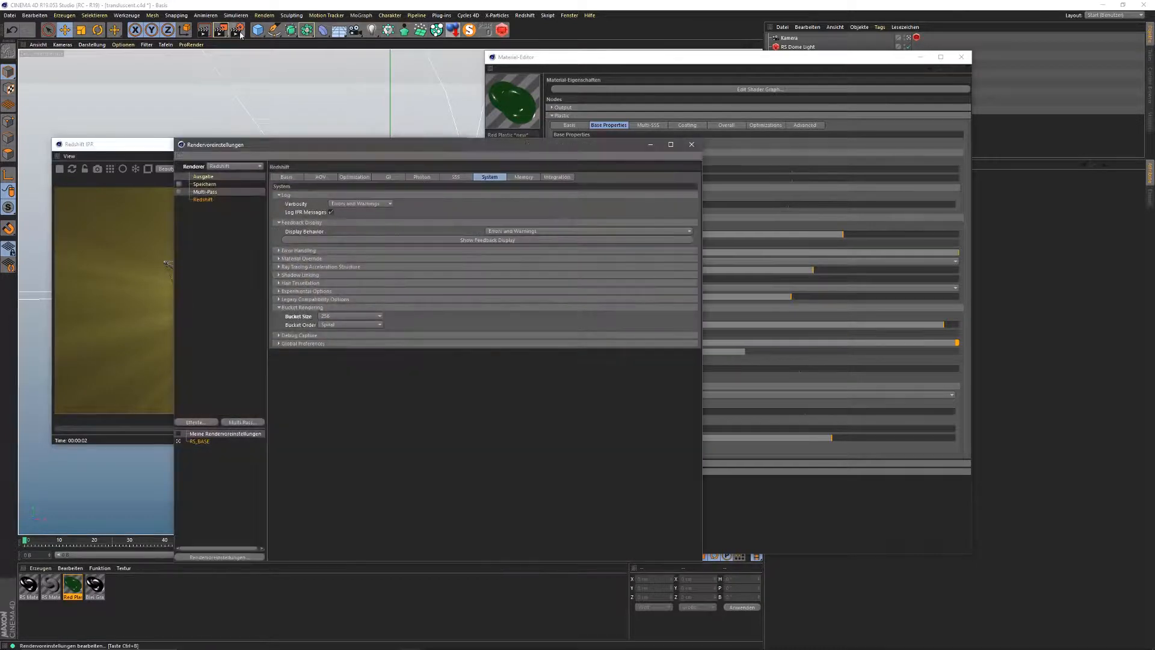
pyautogui.moveTo(306, 145); pyautogui.dragTo(492, 110)
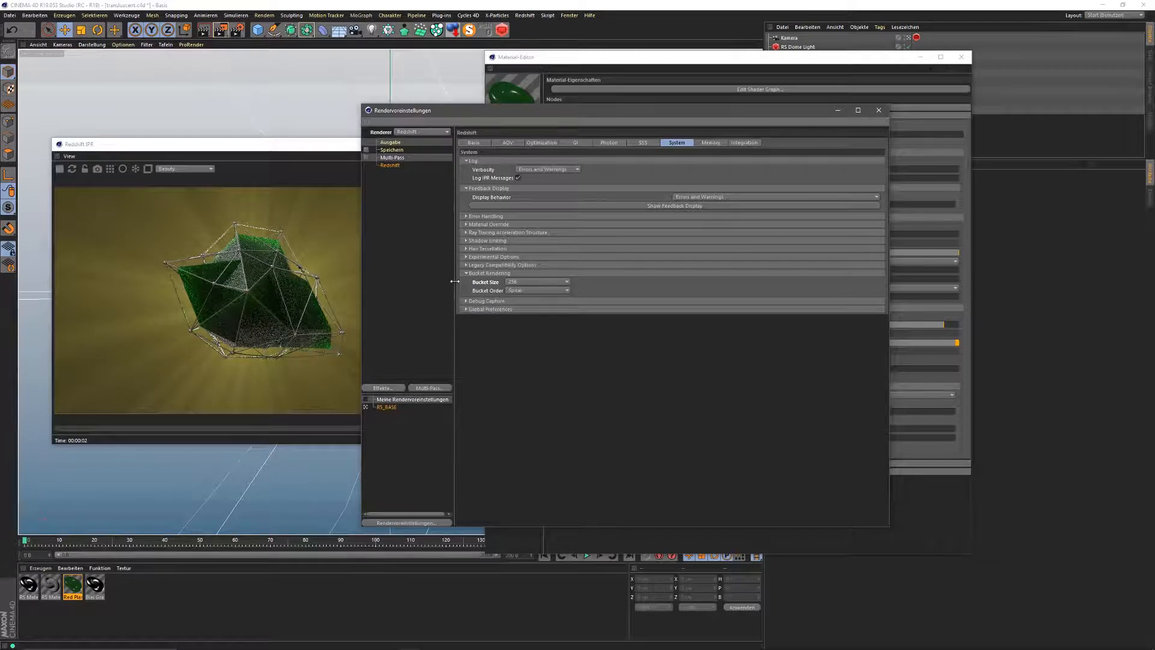
pyautogui.click(540, 143)
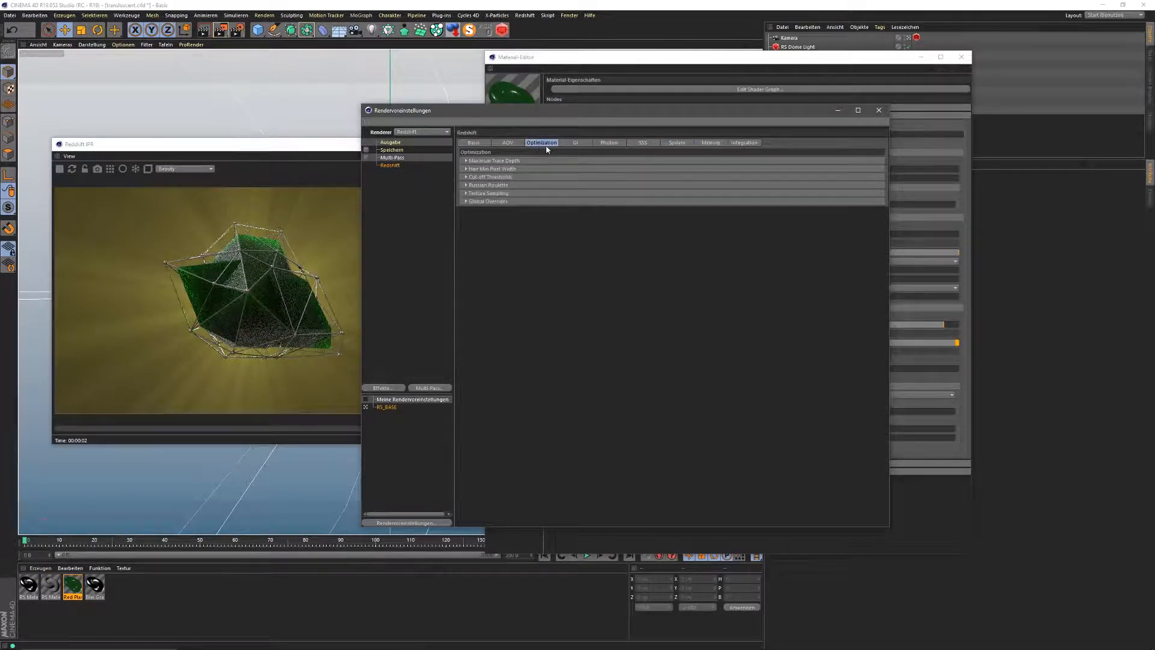
pyautogui.click(473, 143)
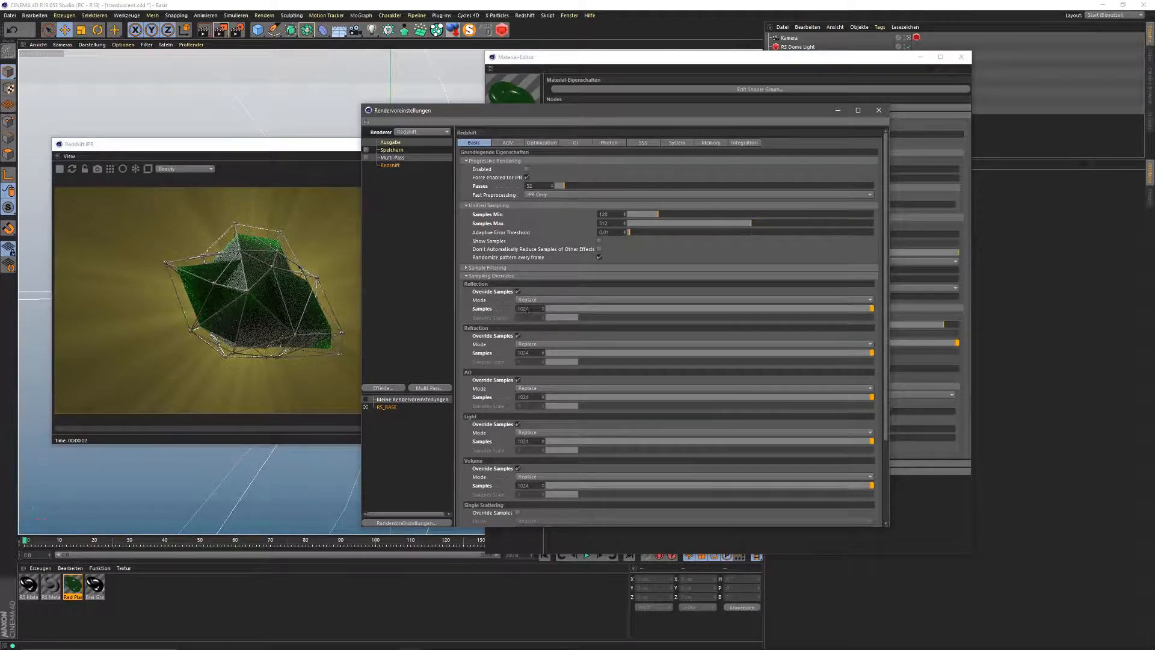
pyautogui.scroll(-3, 505, 385)
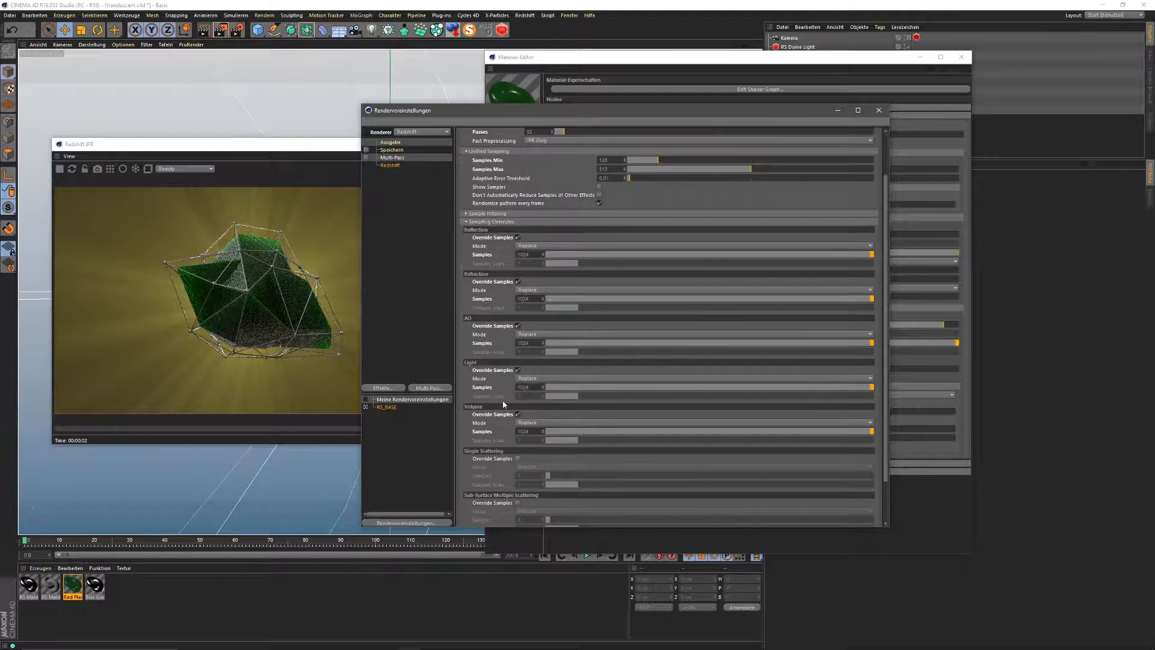
pyautogui.scroll(3, 504, 397)
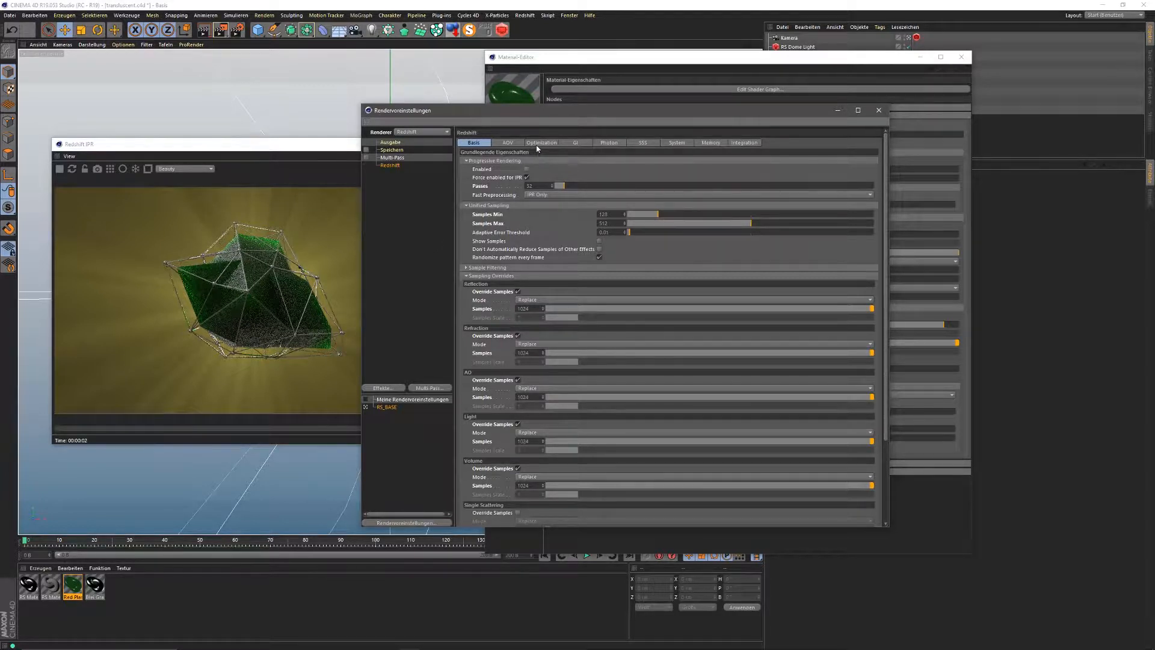
# Step: Review the Integration, Memory, System, SSS and Photon tabs, ending on GI with Brute Force engines
pyautogui.click(743, 143)
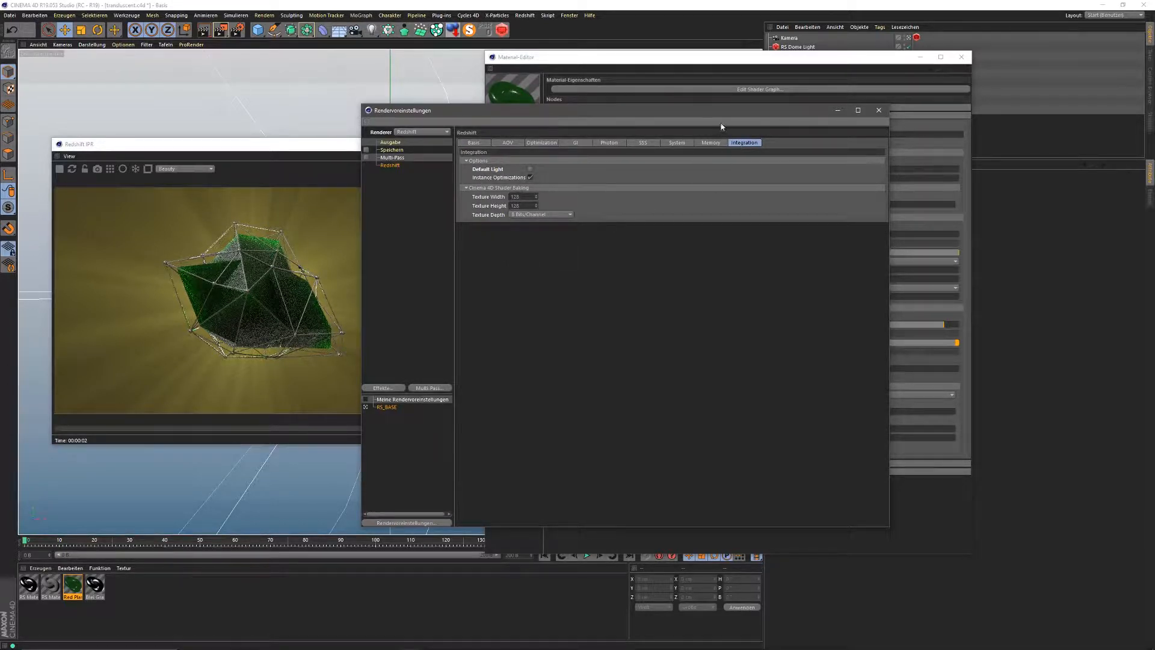
pyautogui.click(710, 143)
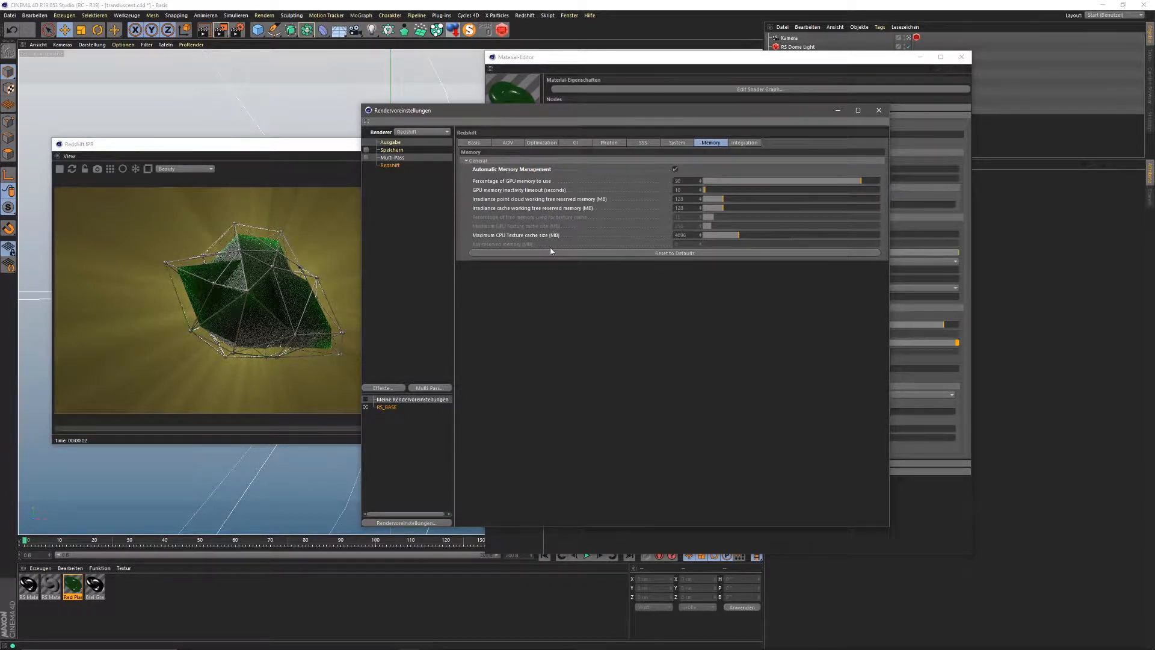
pyautogui.click(678, 143)
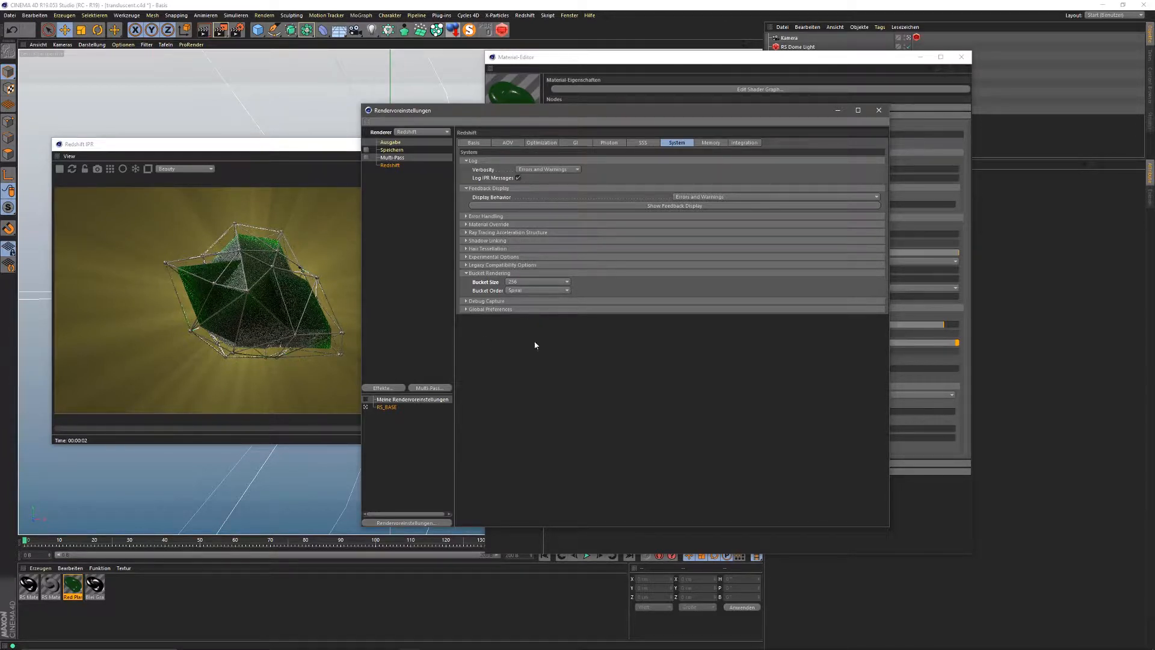
pyautogui.click(643, 145)
pyautogui.click(610, 145)
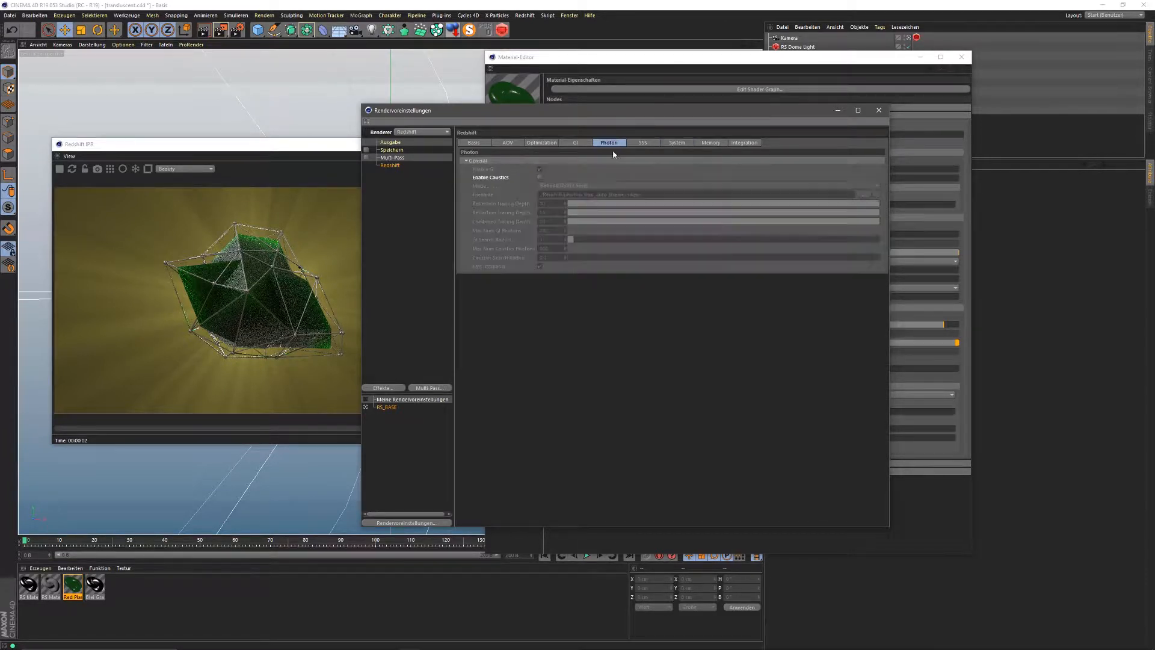
pyautogui.click(576, 142)
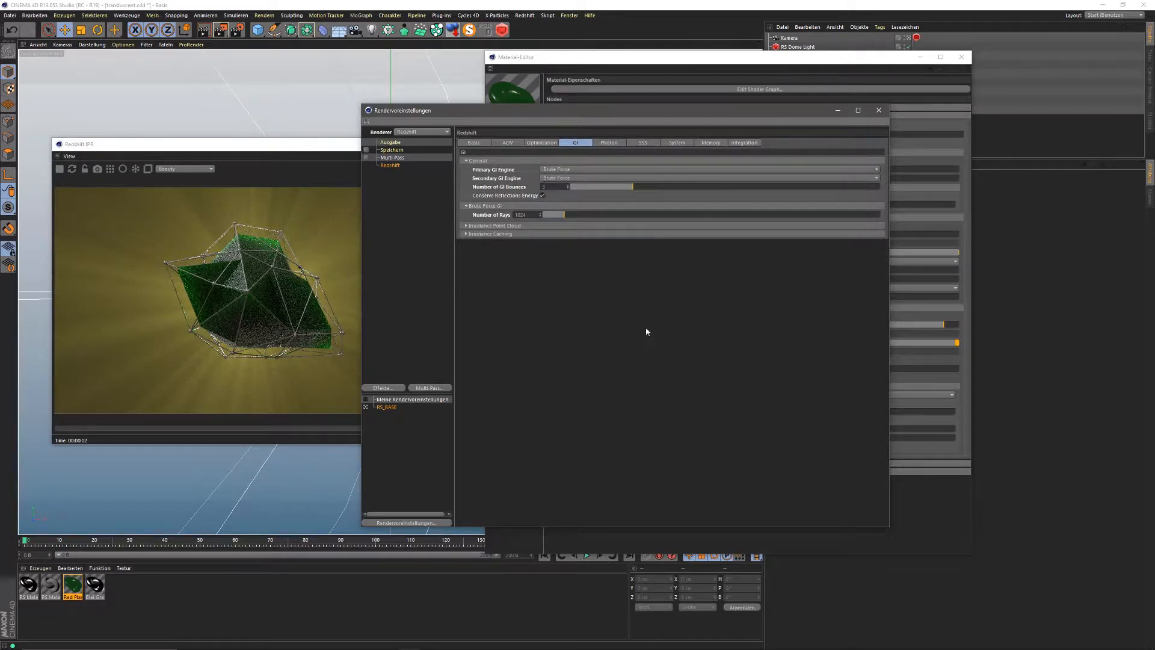